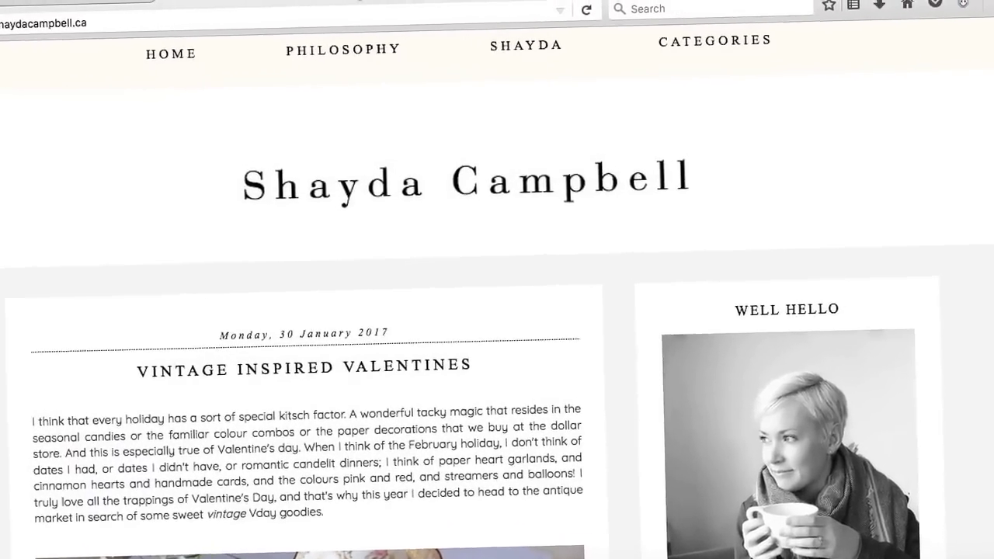
# - Load picmonkey.com in a new tab and open Desktop/DSC_0071.jpg in the Editor
pyautogui.click(349, 2)
pyautogui.write('www.picmonkey.com/')
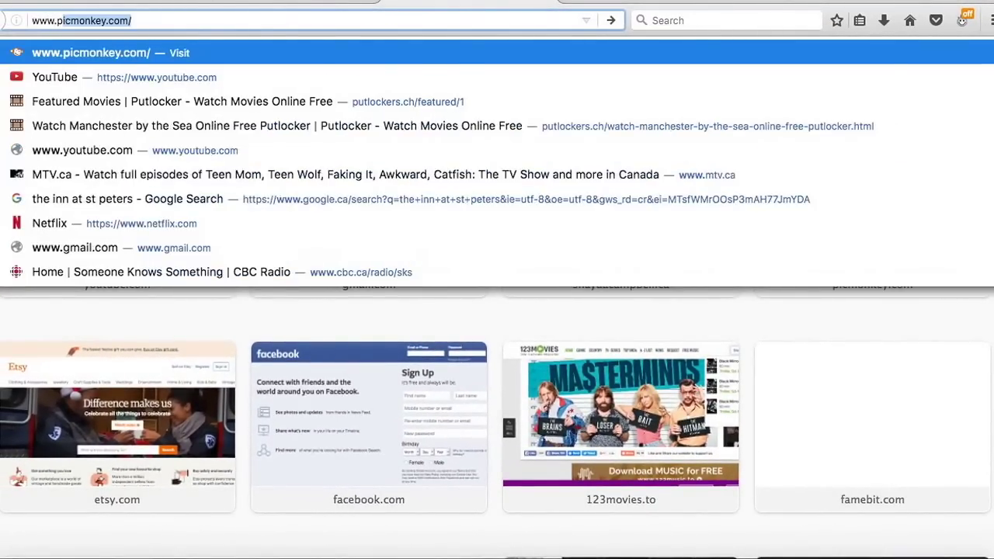
pyautogui.press('Return')
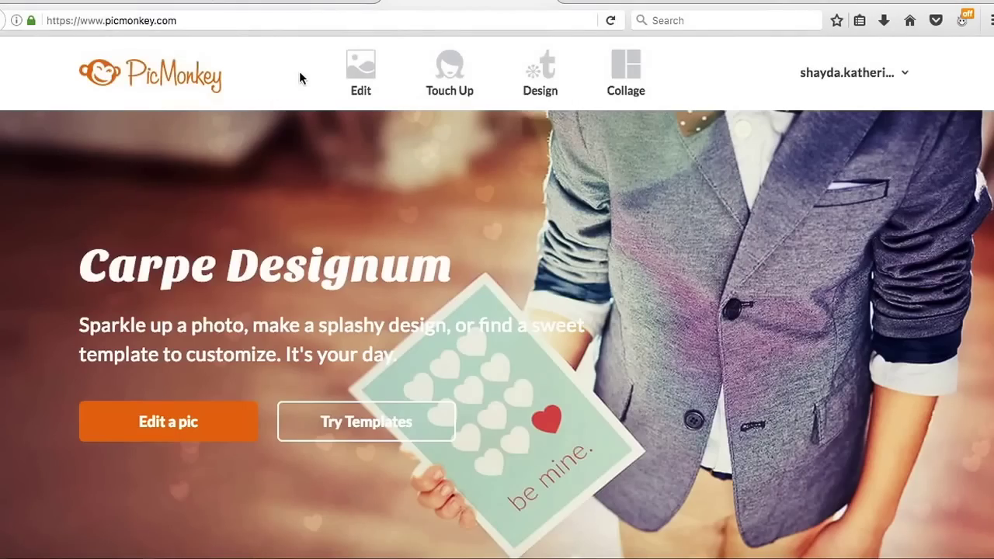
pyautogui.moveTo(360, 72)
pyautogui.click(257, 311)
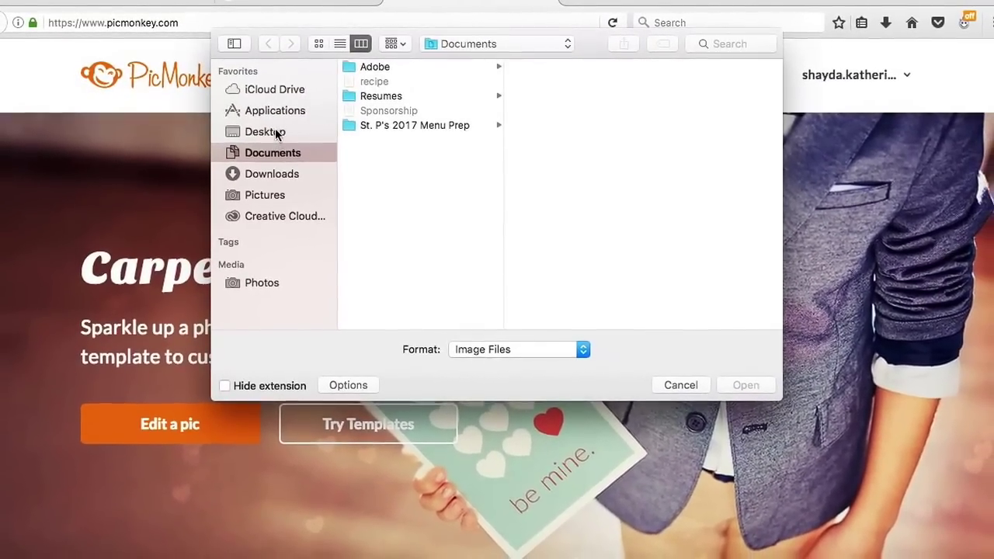
pyautogui.click(272, 140)
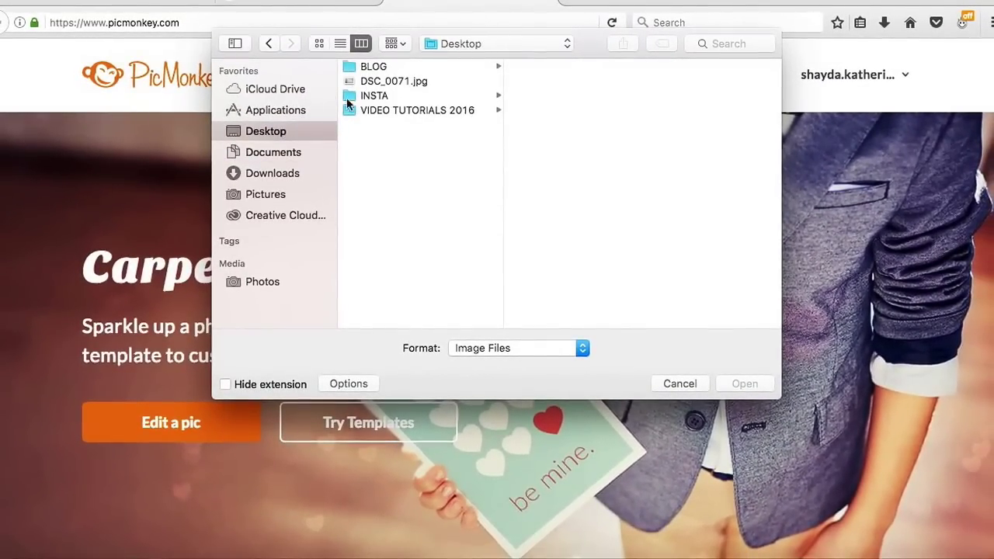
pyautogui.click(404, 82)
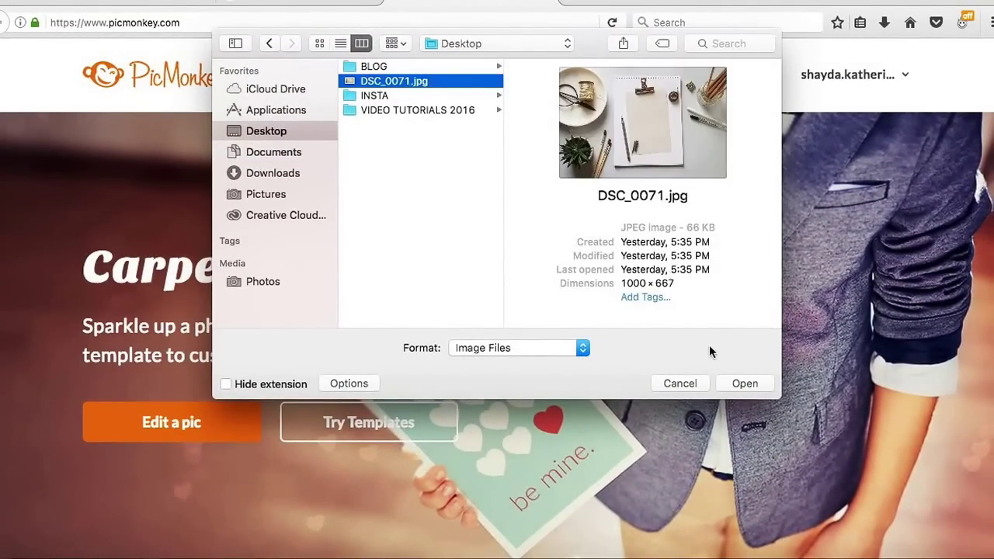
pyautogui.click(748, 384)
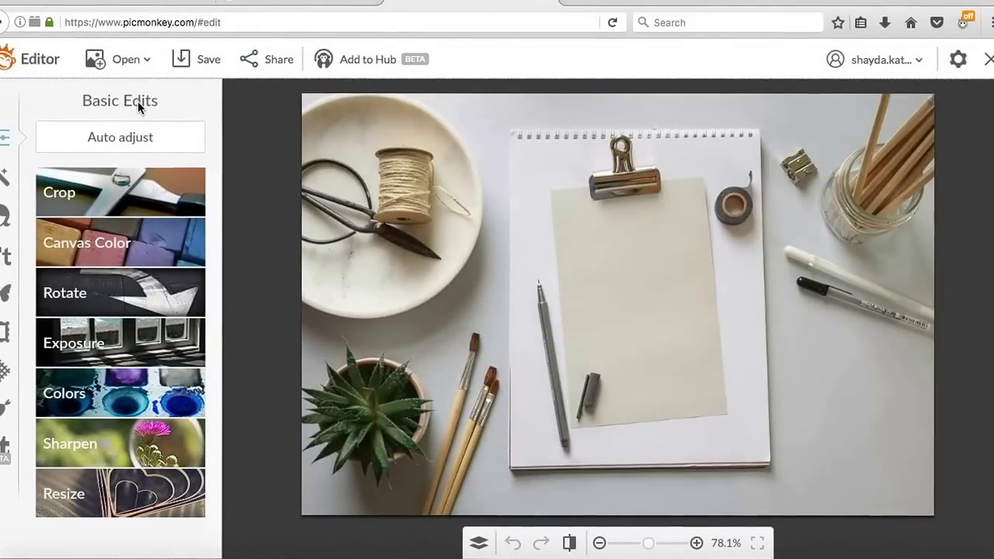
# - Cancel a trial crop, then apply Exposure with brightness 2, contrast 6 and shadows 13
pyautogui.click(120, 191)
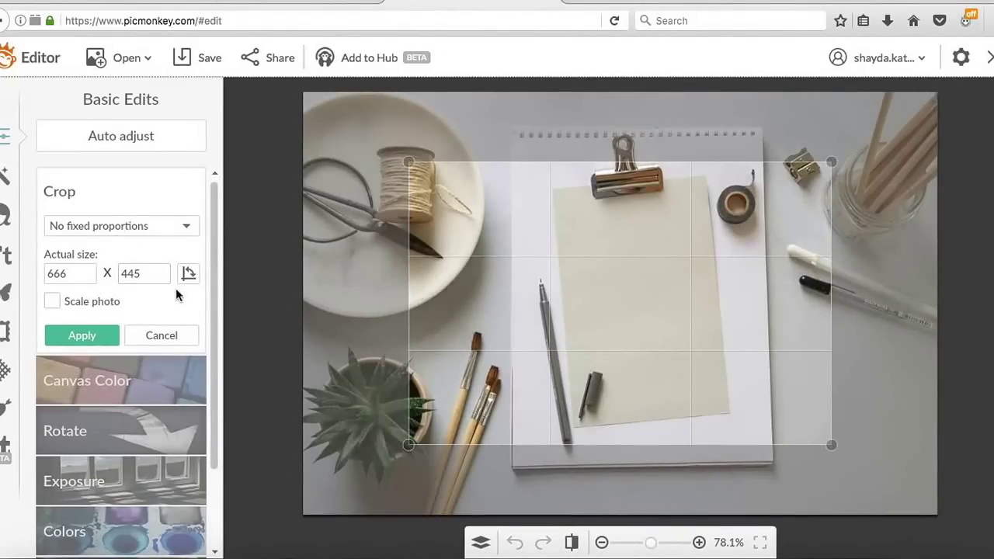
pyautogui.click(164, 337)
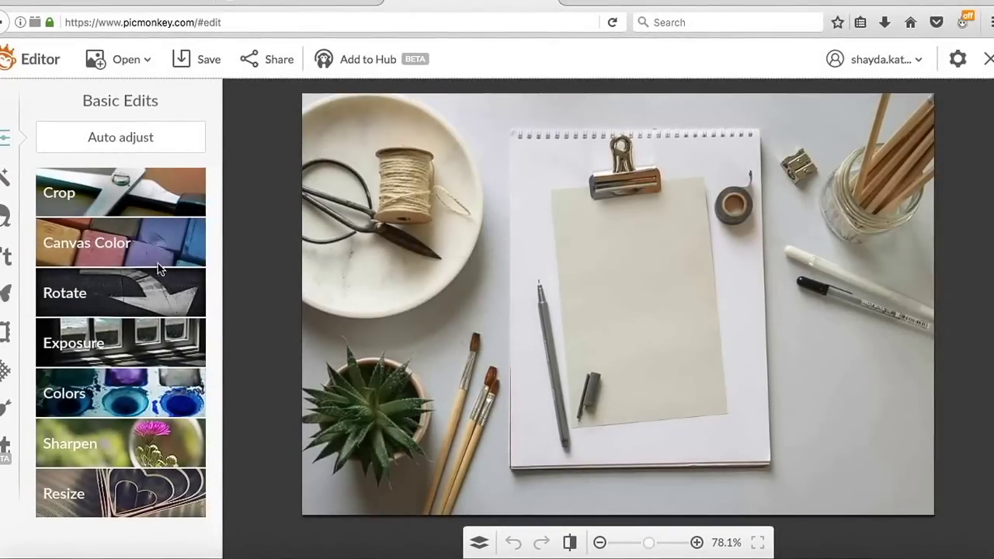
pyautogui.click(128, 346)
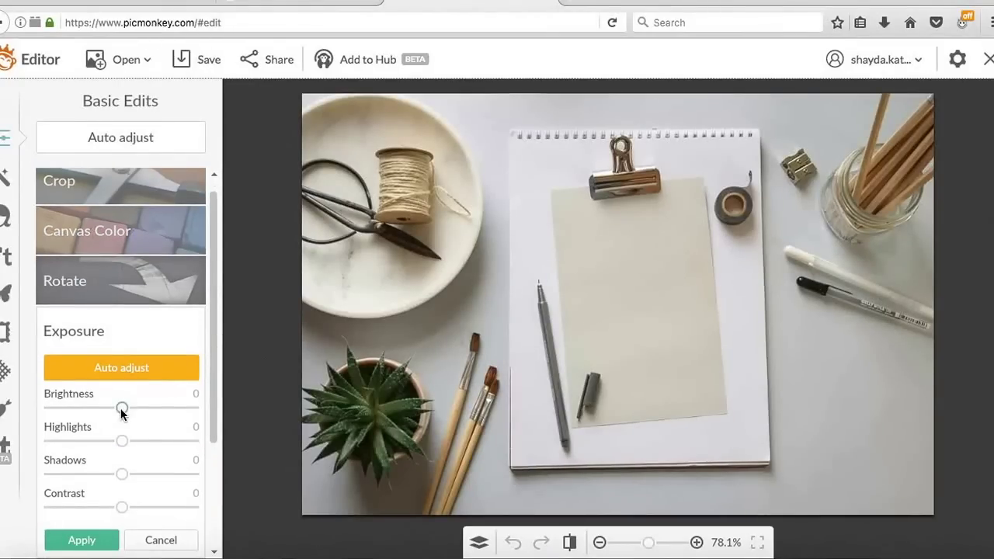
pyautogui.moveTo(124, 407); pyautogui.dragTo(123, 410)
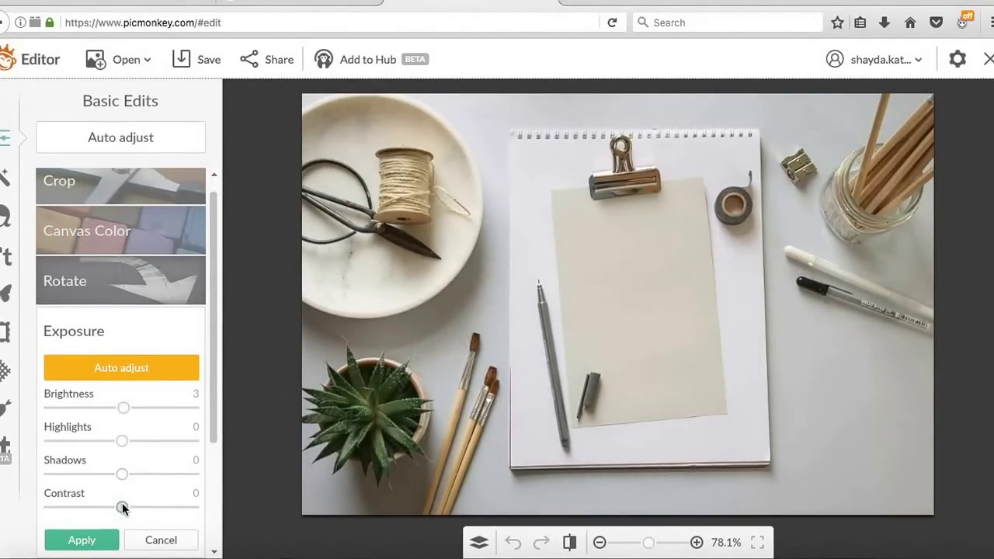
pyautogui.moveTo(122, 506); pyautogui.dragTo(124, 509)
pyautogui.moveTo(122, 474); pyautogui.dragTo(121, 504)
pyautogui.moveTo(118, 408); pyautogui.dragTo(119, 409)
pyautogui.click(82, 540)
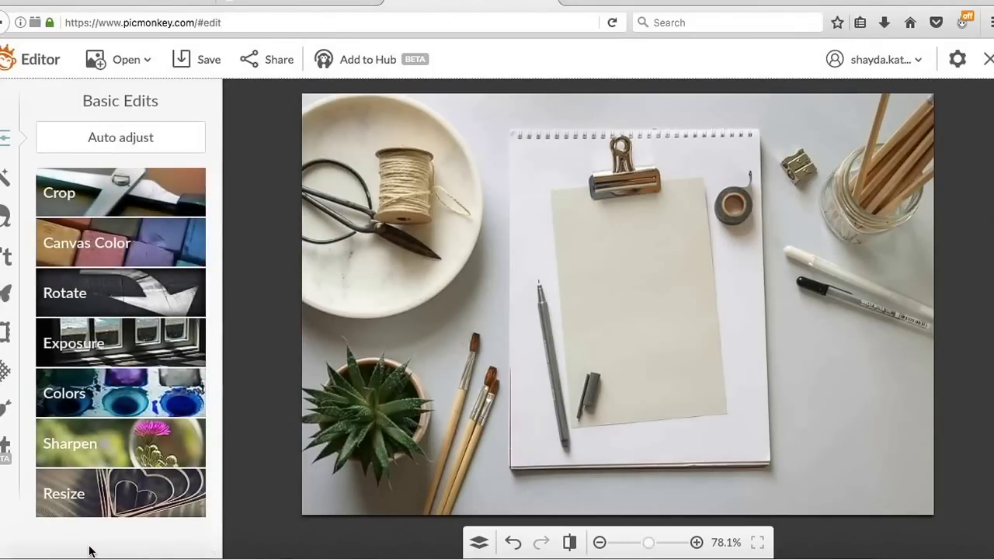
# - Apply a Colors adjustment with the temperature set to -2
pyautogui.click(103, 393)
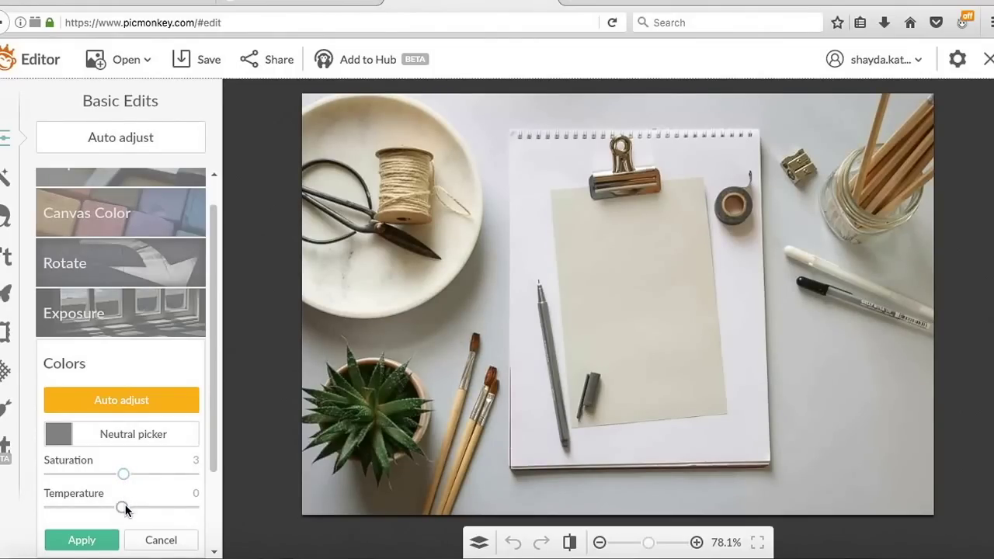
pyautogui.moveTo(122, 506)
pyautogui.mouseDown()
pyautogui.moveTo(133, 506)
pyautogui.moveTo(124, 505)
pyautogui.mouseUp()
pyautogui.moveTo(124, 509); pyautogui.dragTo(125, 510)
pyautogui.moveTo(121, 508); pyautogui.dragTo(119, 507)
pyautogui.click(89, 539)
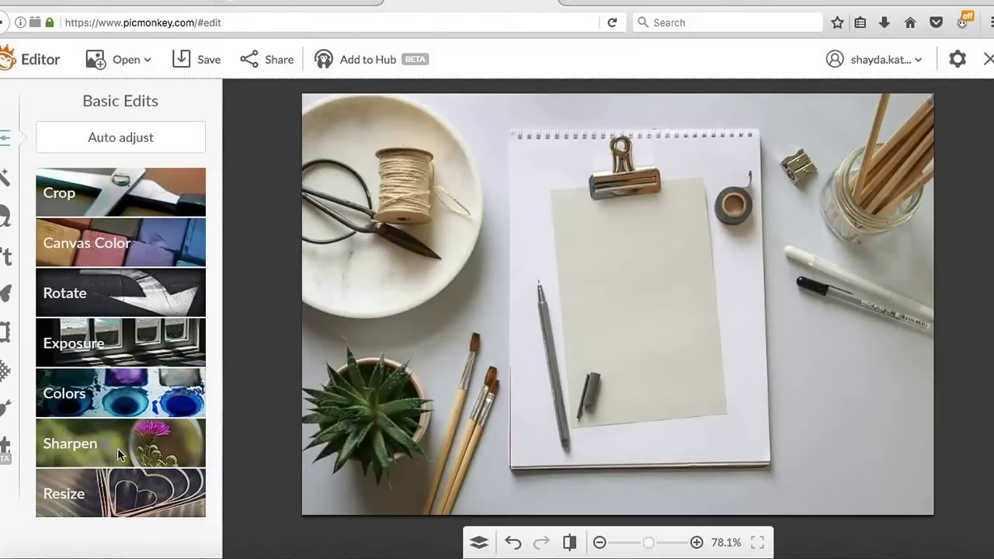
# - Preview a narrowed pink Dark Edges vignette on the photo and discard it
pyautogui.click(91, 506)
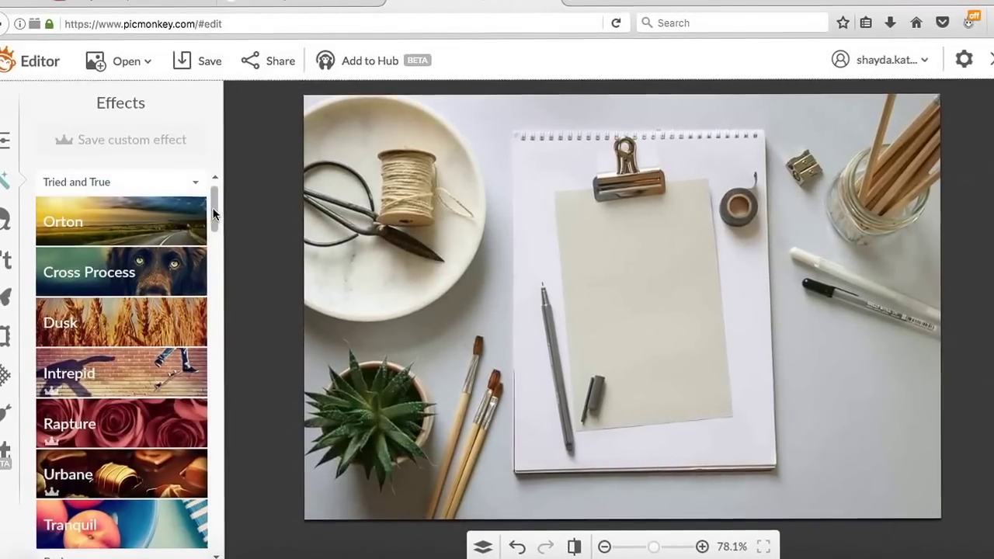
pyautogui.moveTo(217, 209); pyautogui.dragTo(210, 253)
pyautogui.click(101, 342)
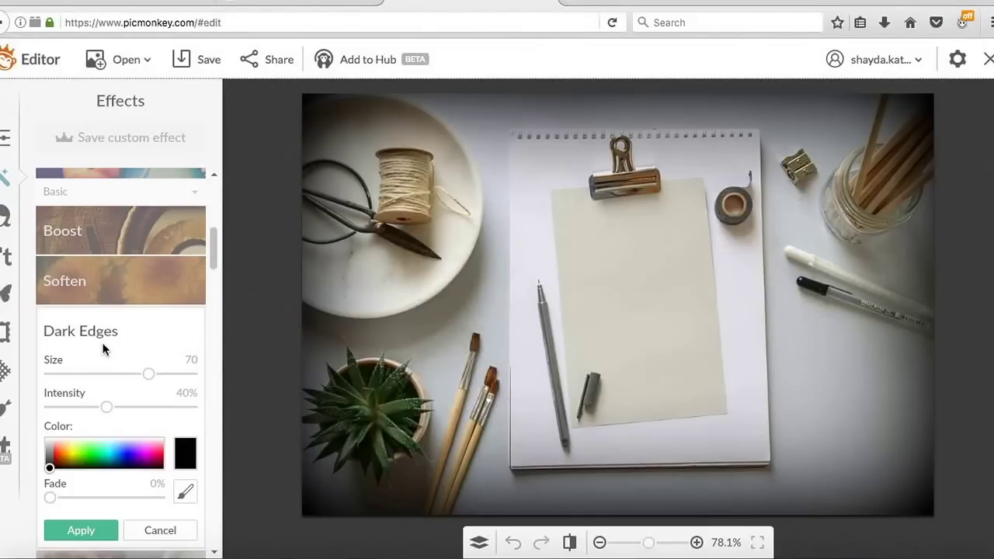
pyautogui.click(152, 455)
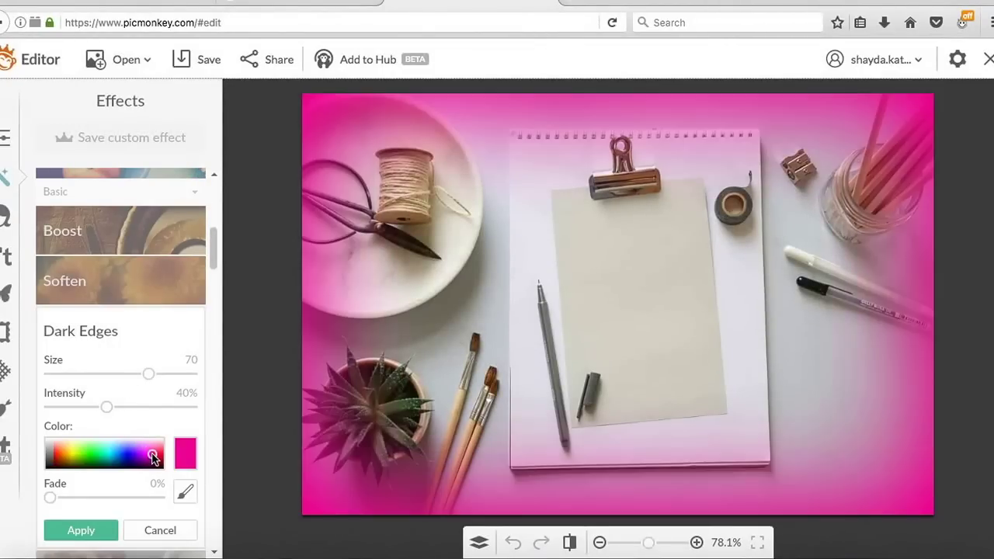
pyautogui.moveTo(152, 372)
pyautogui.mouseDown()
pyautogui.moveTo(167, 373)
pyautogui.moveTo(104, 367)
pyautogui.moveTo(155, 374)
pyautogui.mouseUp()
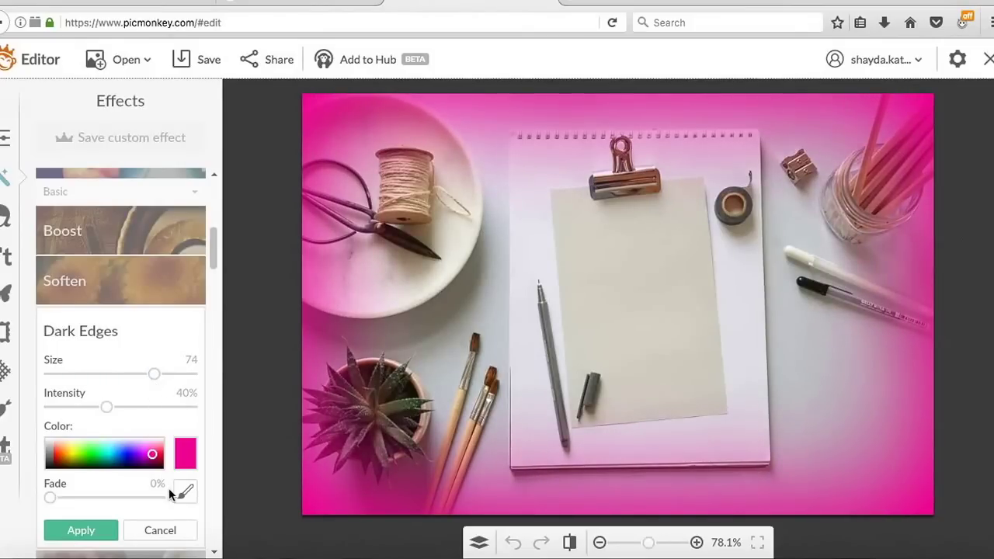
pyautogui.click(160, 531)
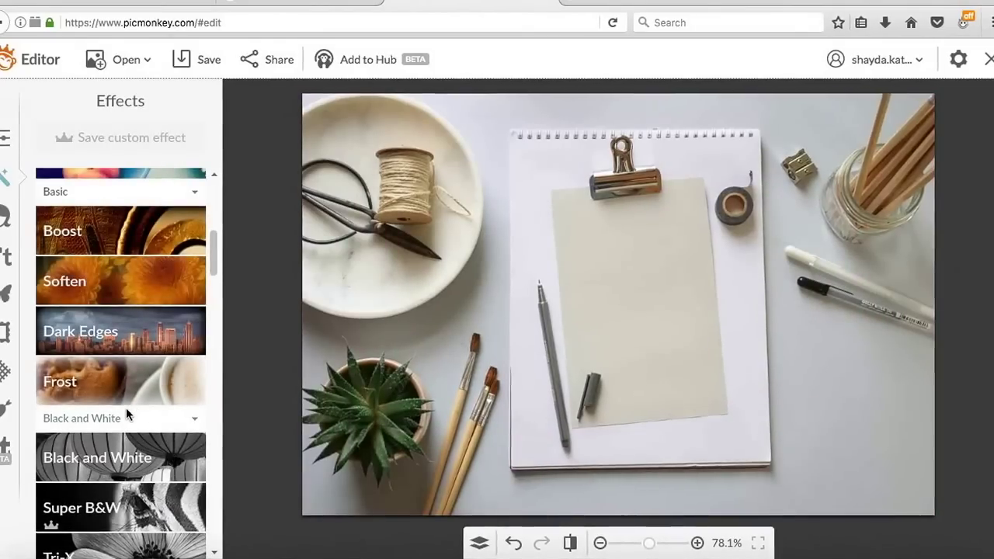
# - Preview Polaroid Film with its fade reduced to 23%, then discard it
pyautogui.moveTo(215, 242); pyautogui.dragTo(204, 340)
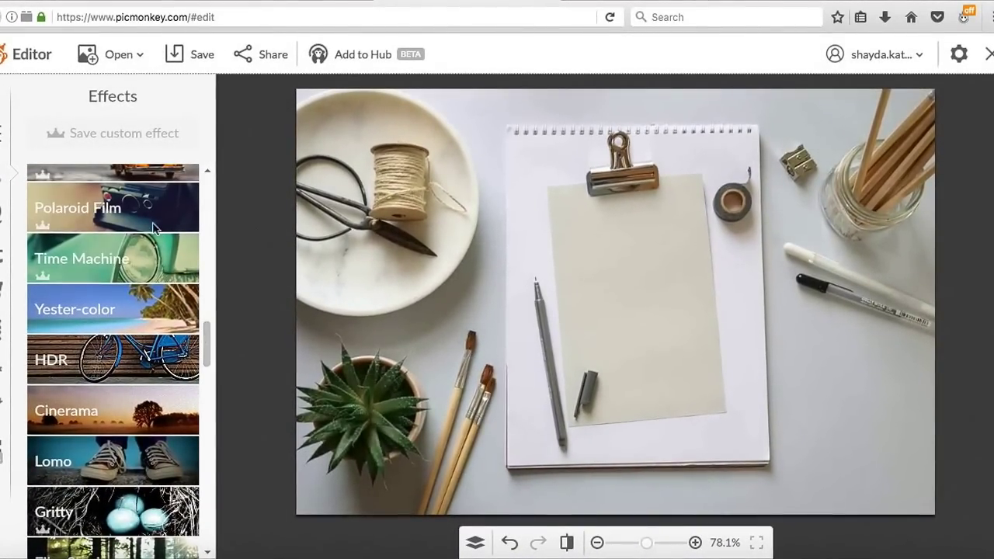
pyautogui.click(110, 225)
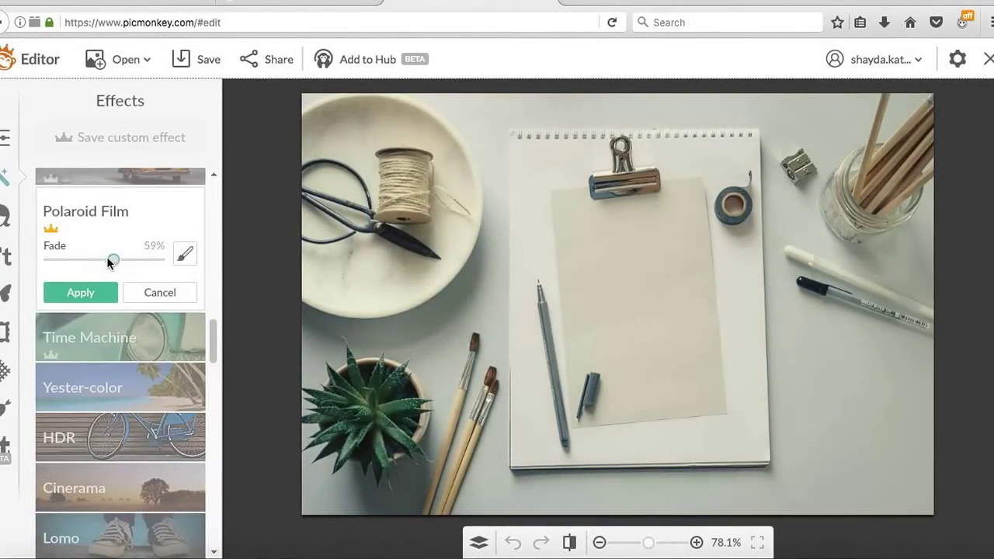
pyautogui.moveTo(106, 259); pyautogui.dragTo(71, 260)
pyautogui.click(159, 293)
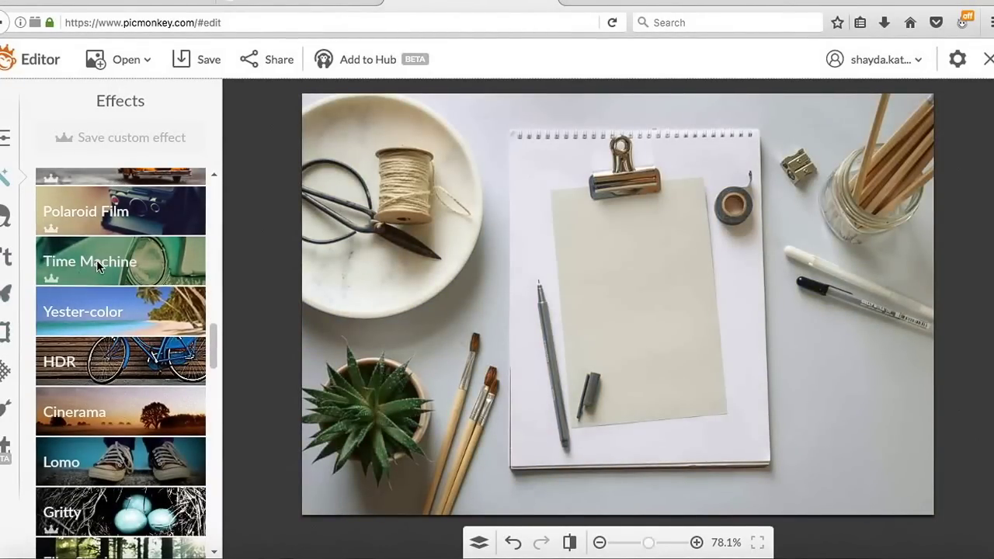
pyautogui.click(4, 217)
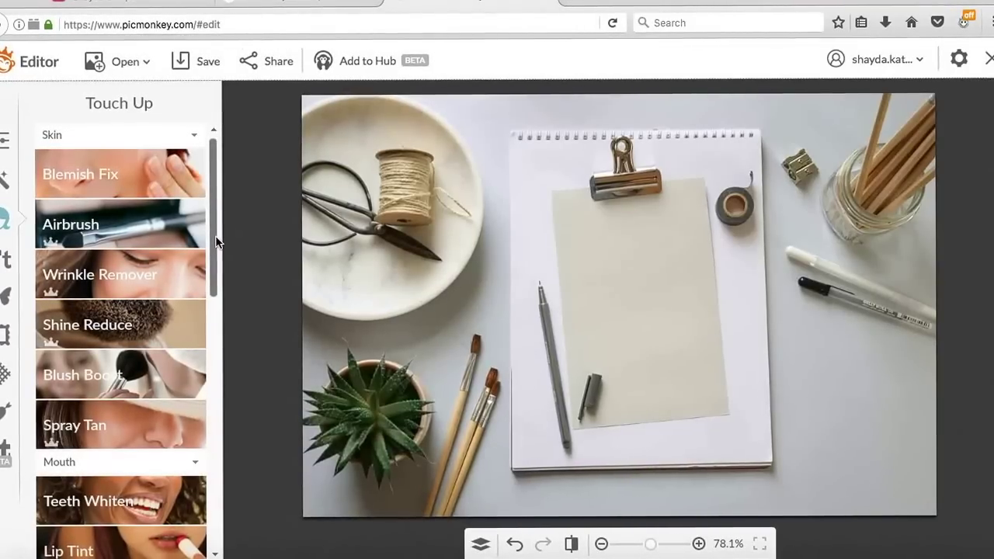
# - Scroll through the Touch Up tools list
pyautogui.moveTo(217, 243); pyautogui.dragTo(216, 278)
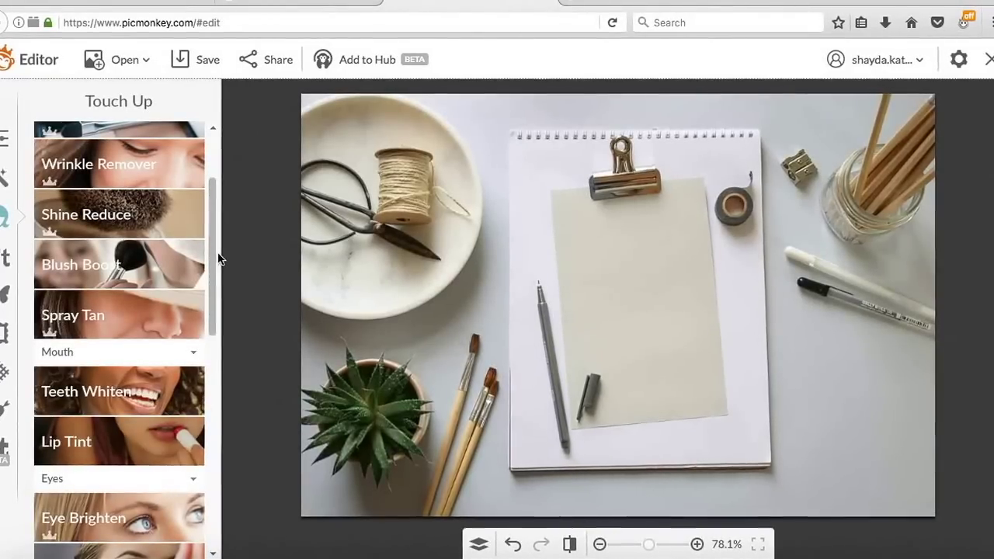
pyautogui.moveTo(213, 254)
pyautogui.mouseDown()
pyautogui.moveTo(204, 348)
pyautogui.moveTo(216, 235)
pyautogui.mouseUp()
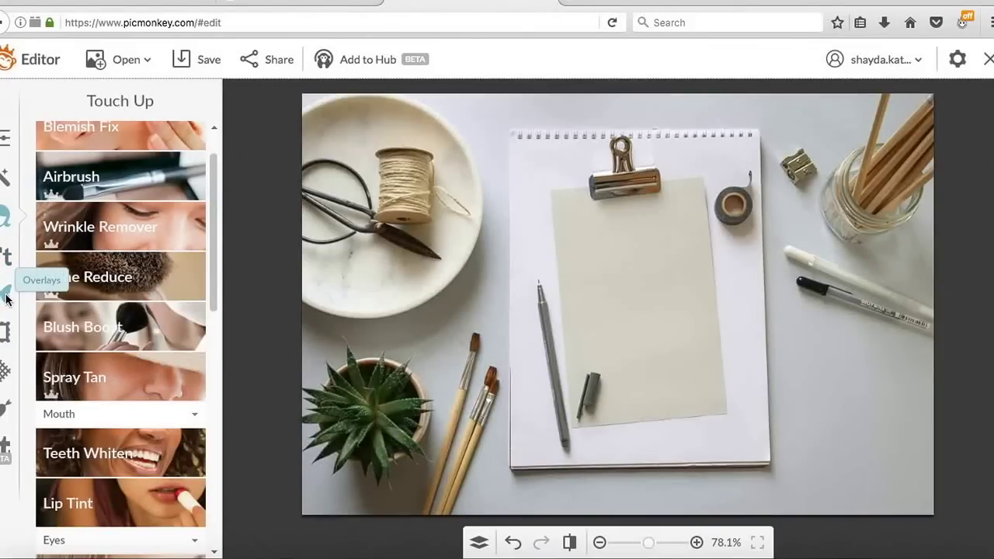
# - Preview the Polaroid Frame with colours faded to 90%, then discard it
pyautogui.click(3, 331)
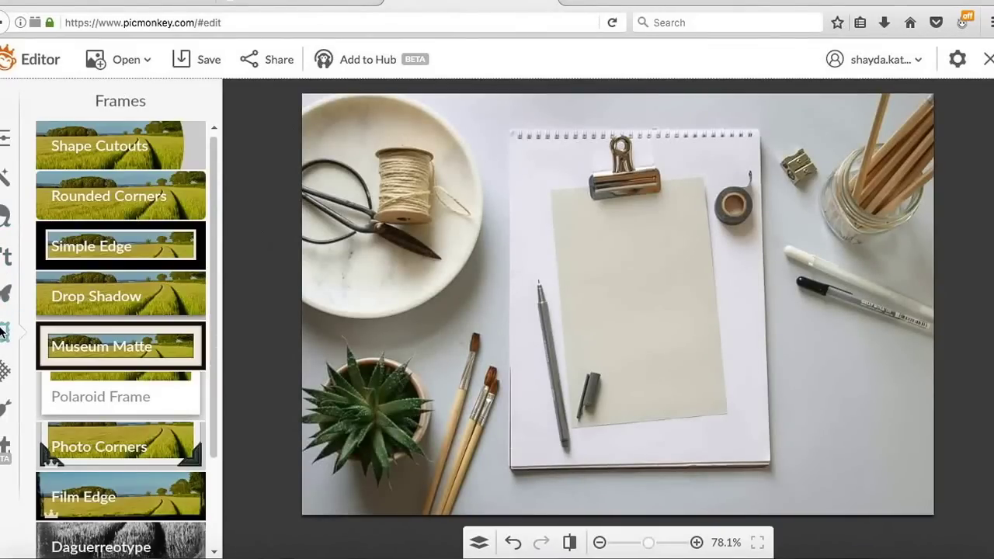
pyautogui.click(152, 389)
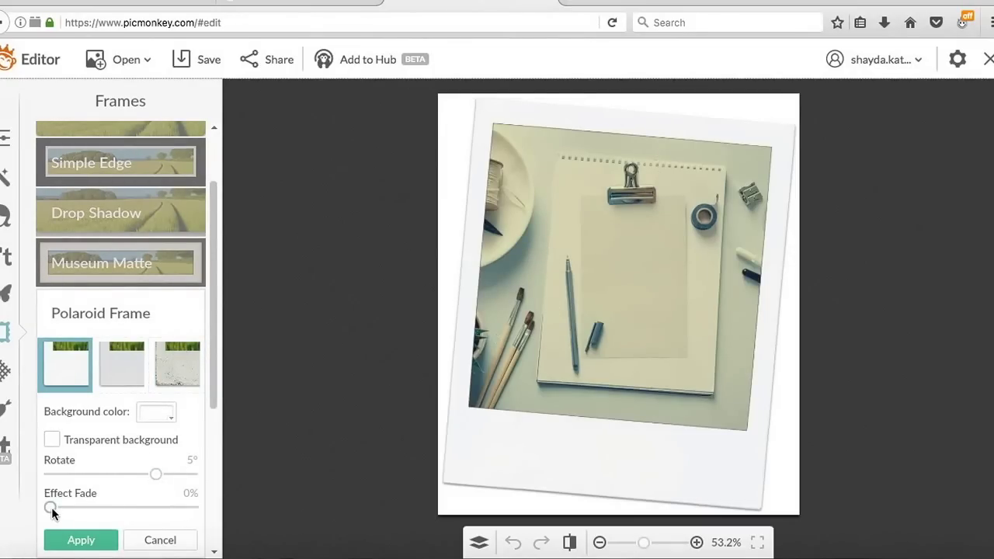
pyautogui.moveTo(52, 507); pyautogui.dragTo(156, 474)
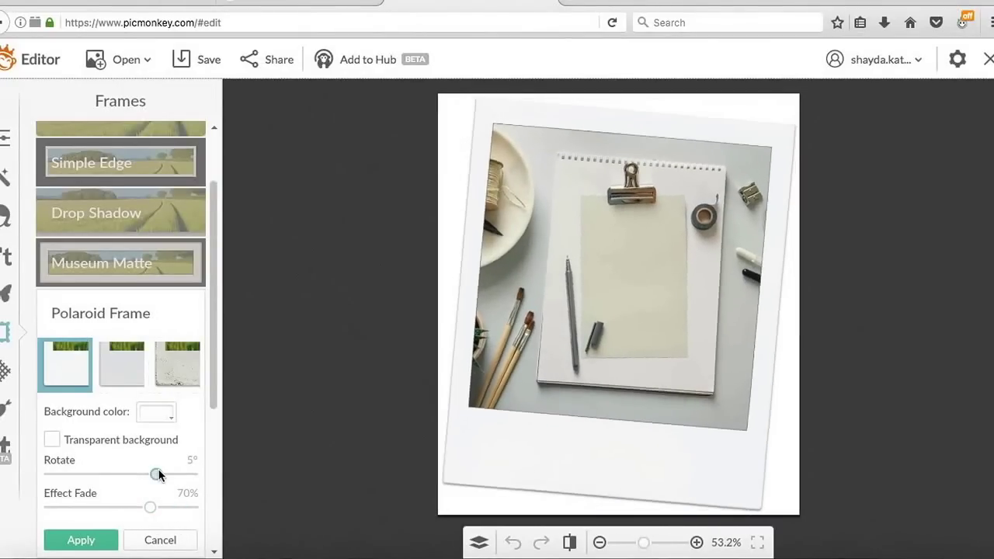
pyautogui.click(161, 541)
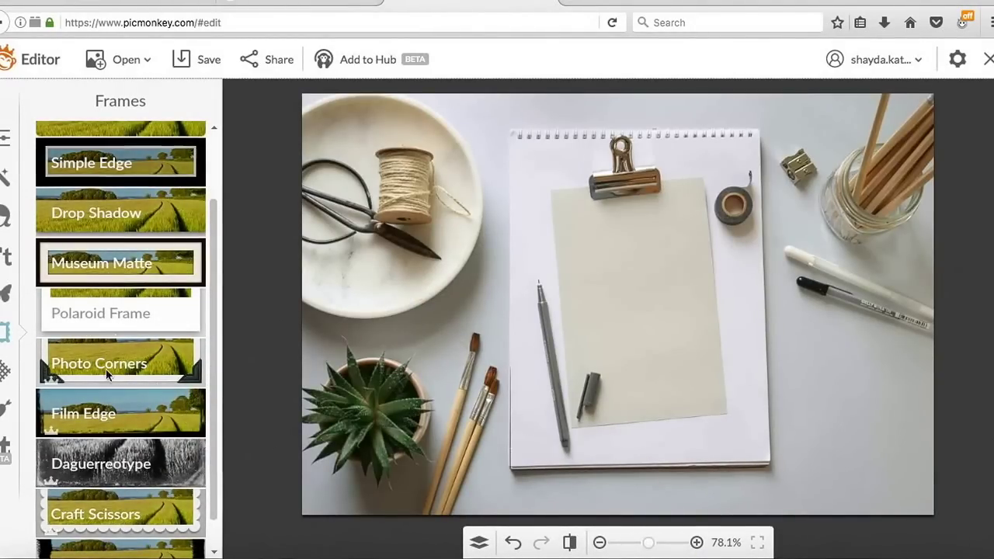
# - Preview the Craft Scissors border thickened to 30, then remove it
pyautogui.click(97, 514)
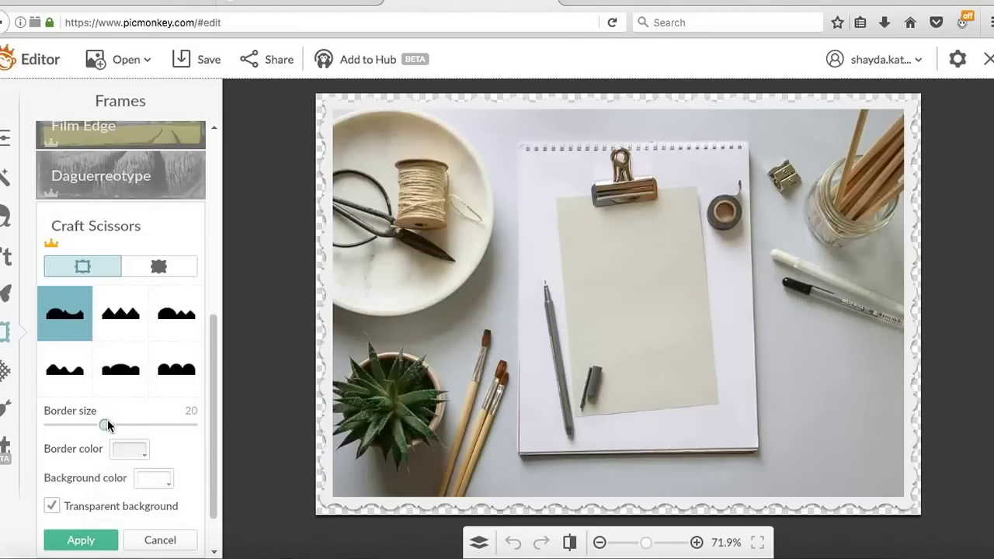
pyautogui.moveTo(107, 424); pyautogui.dragTo(132, 425)
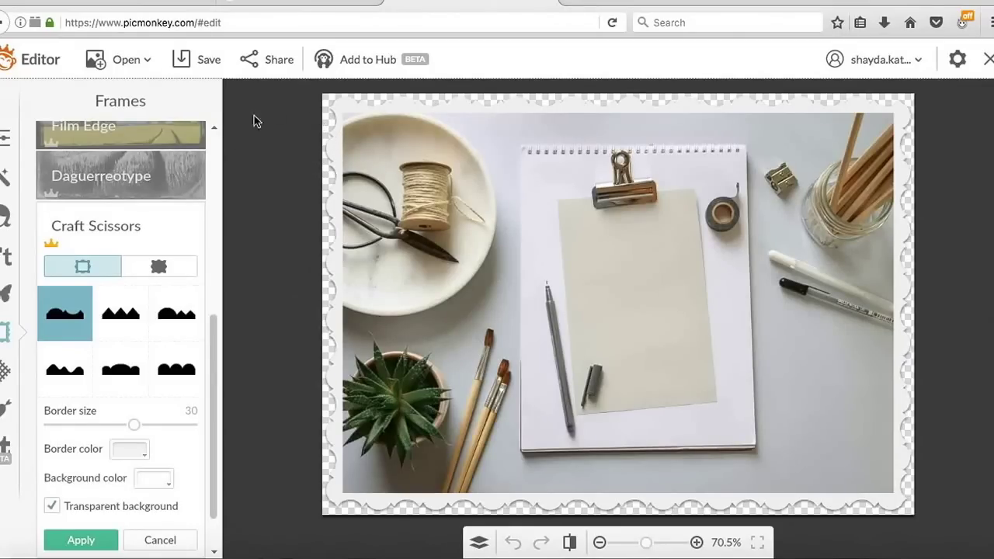
pyautogui.click(160, 541)
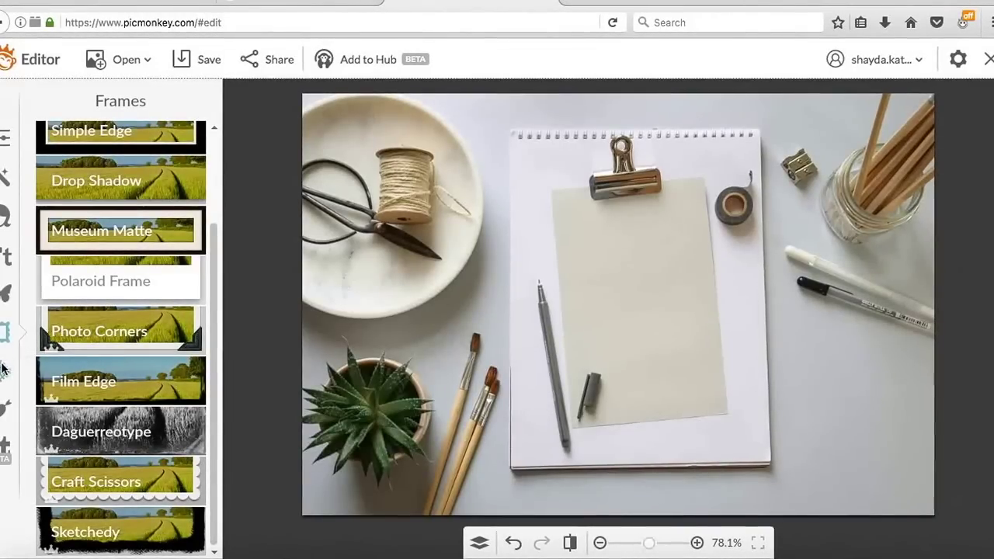
# - Preview the Space texture on the photo and cancel it
pyautogui.click(2, 373)
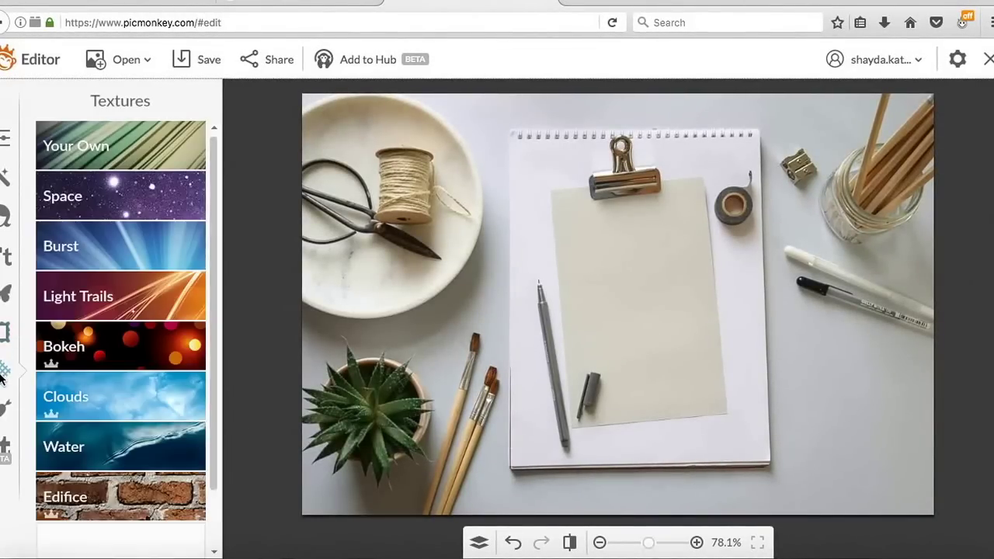
pyautogui.click(153, 187)
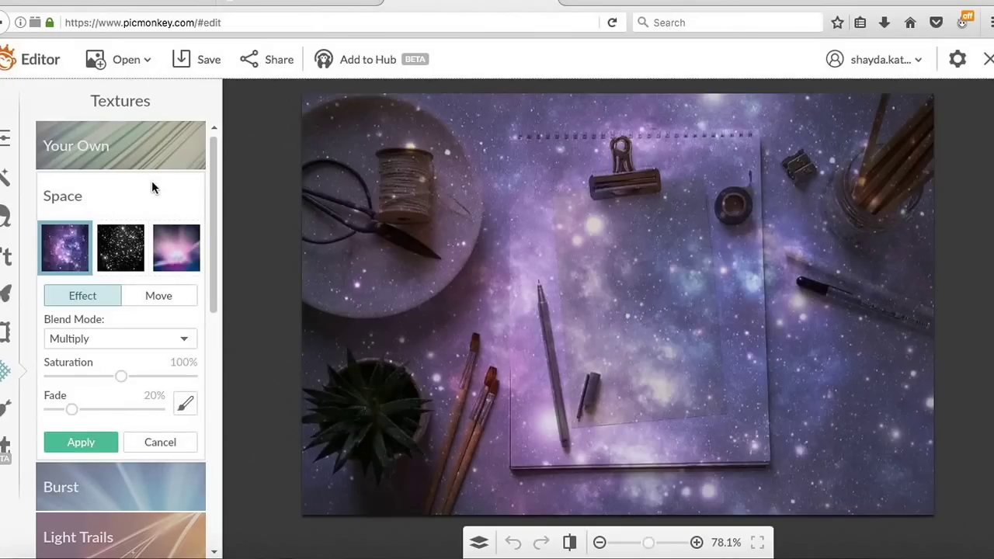
pyautogui.click(153, 442)
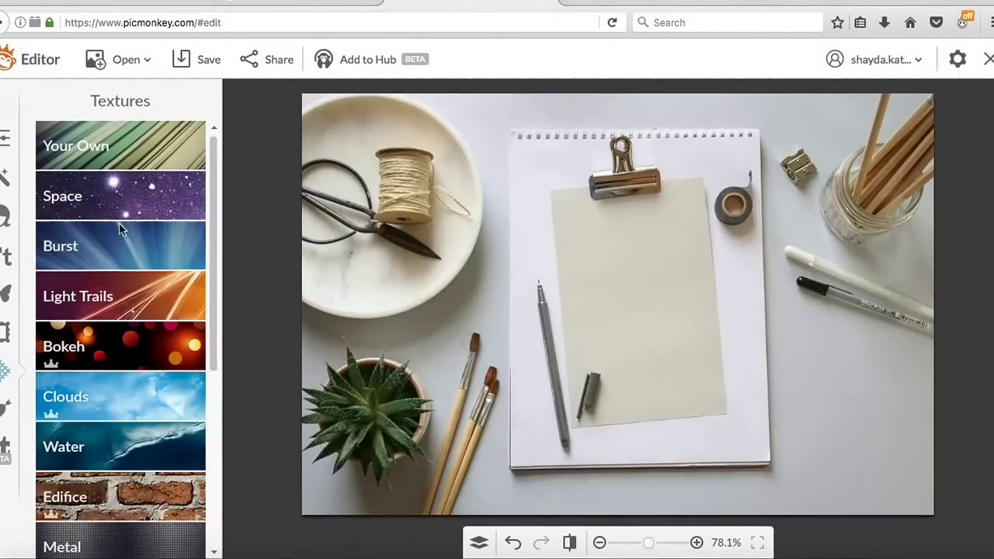
pyautogui.click(2, 294)
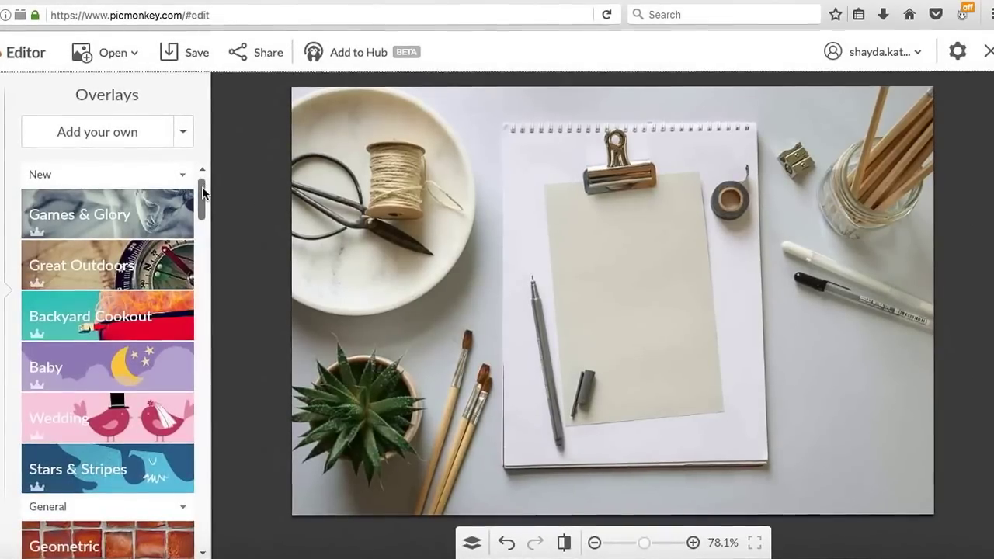
# - Add a black Geometric circle, enlarge it and move it lower right, then delete it
pyautogui.moveTo(201, 202); pyautogui.dragTo(204, 227)
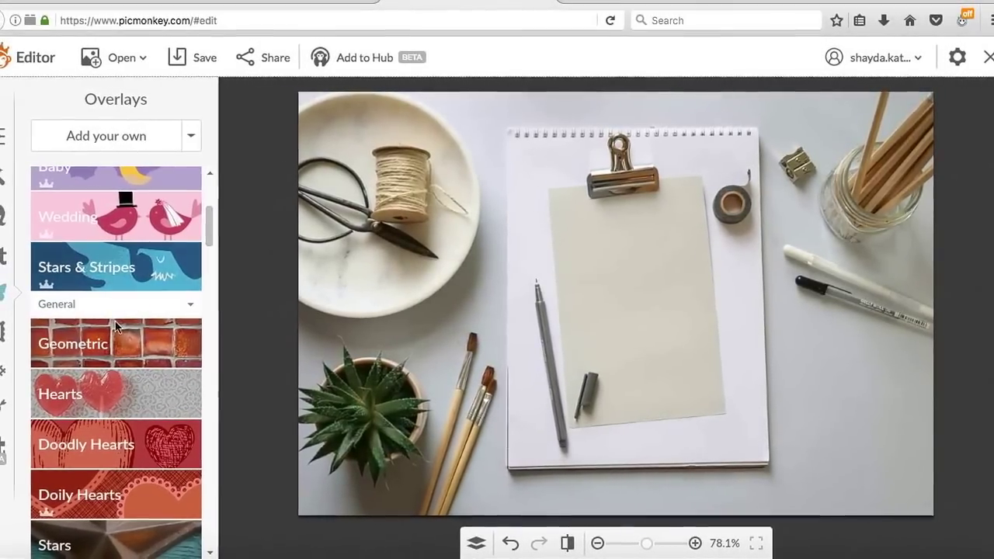
pyautogui.click(101, 346)
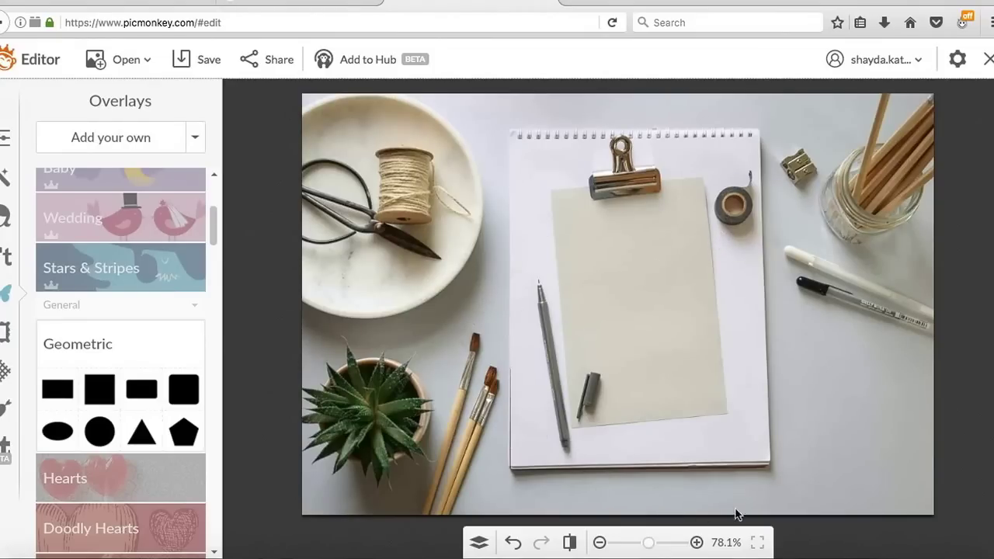
pyautogui.click(100, 434)
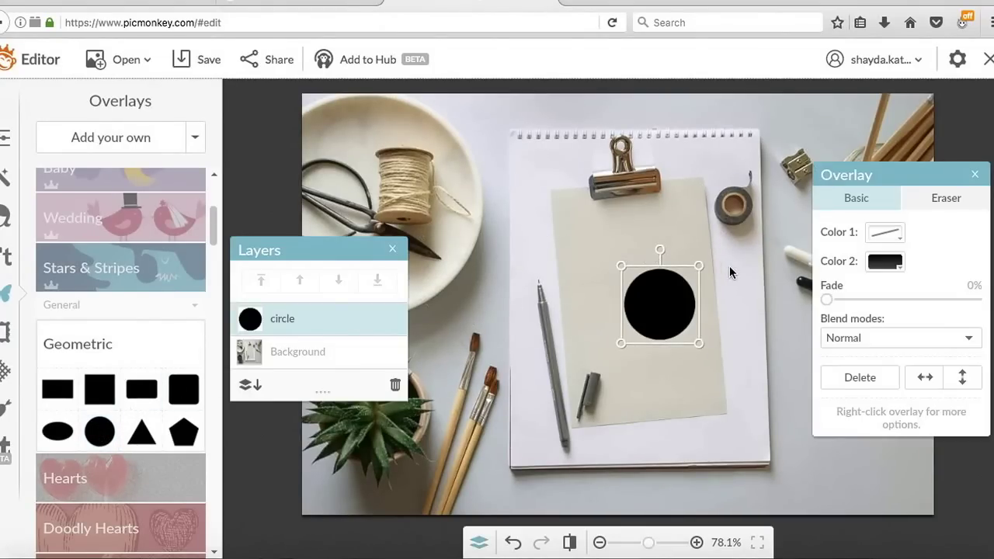
pyautogui.moveTo(698, 265); pyautogui.dragTo(808, 157)
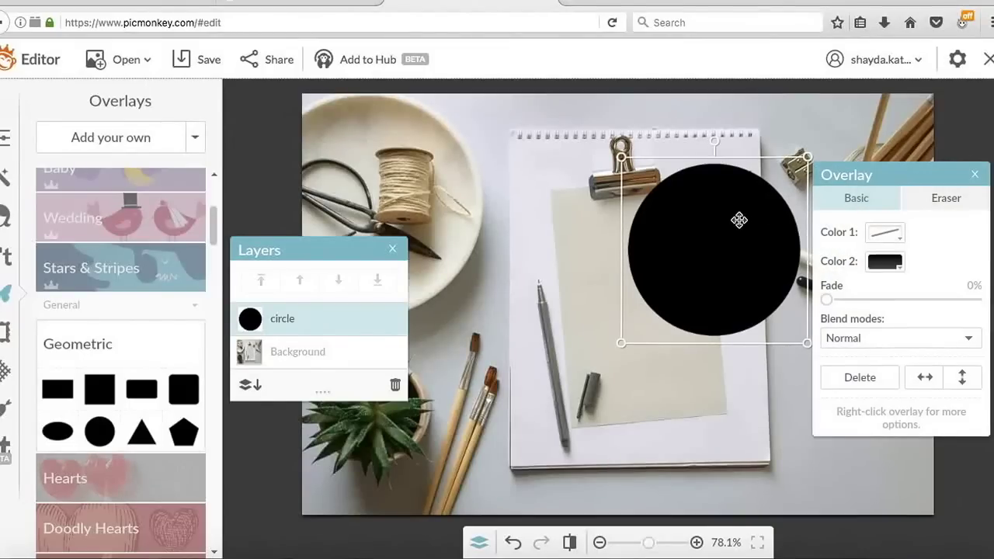
pyautogui.moveTo(738, 220); pyautogui.dragTo(822, 316)
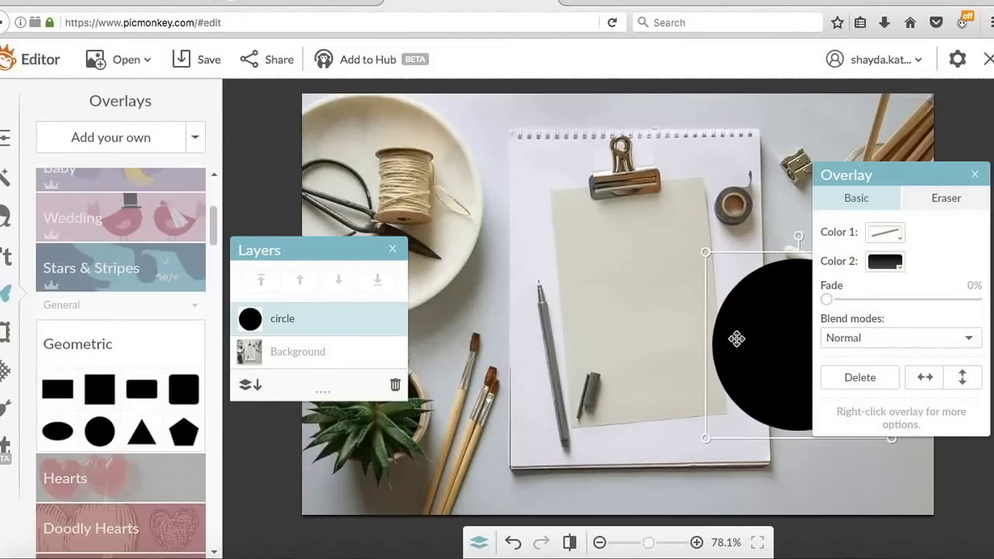
pyautogui.click(978, 173)
pyautogui.click(798, 330)
pyautogui.press('BackSpace')
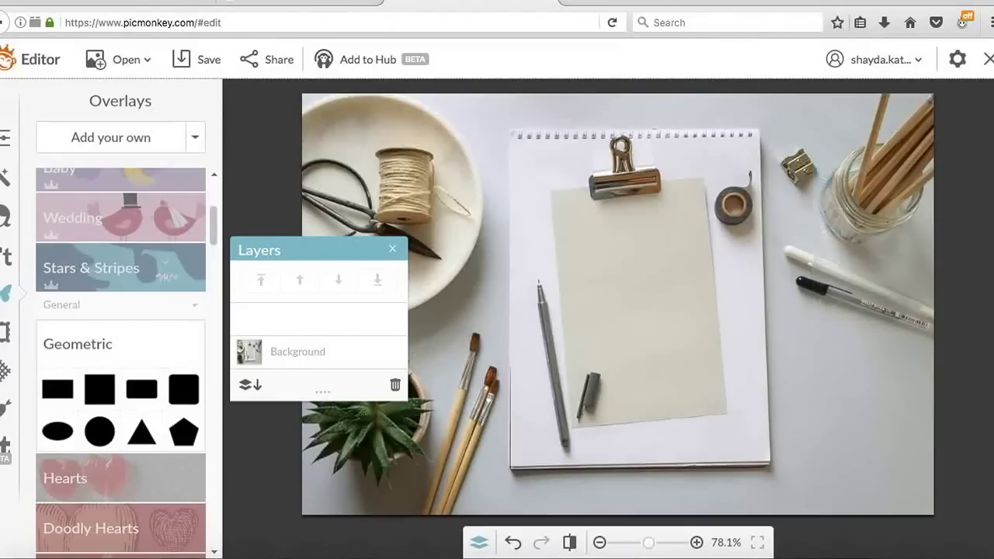
pyautogui.click(393, 248)
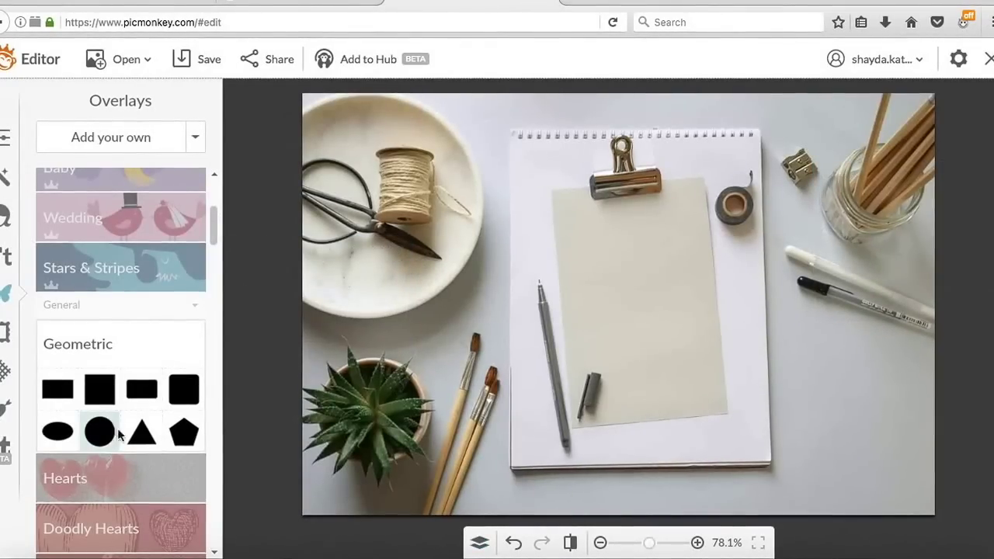
pyautogui.moveTo(216, 222); pyautogui.dragTo(213, 256)
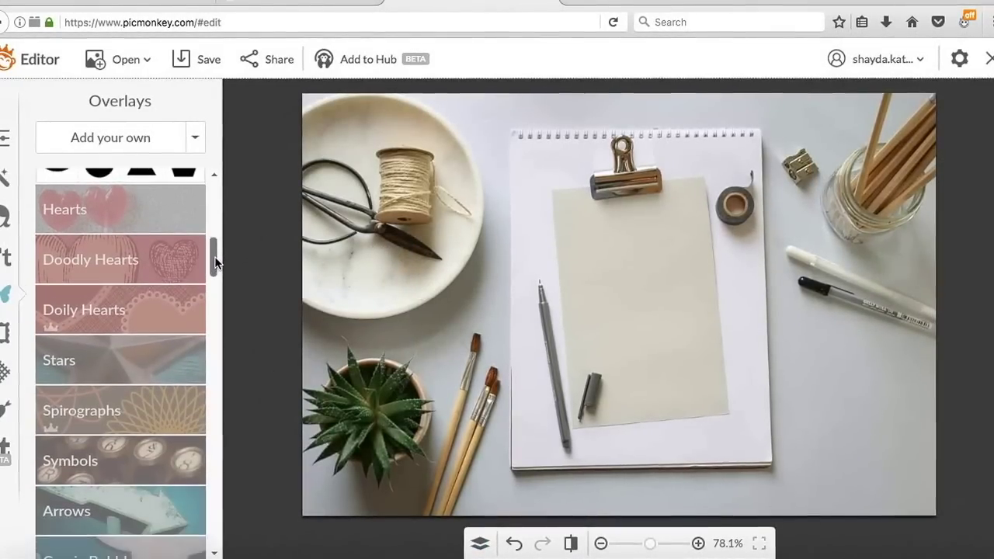
# - Add a red heart from Hearts, enlarge it and move it lower on the notepad
pyautogui.click(137, 206)
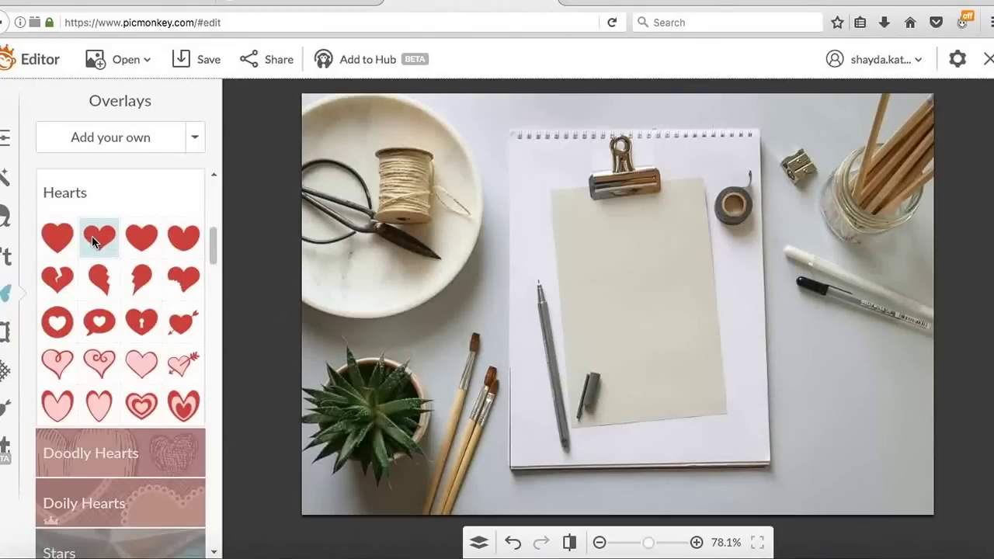
pyautogui.click(92, 236)
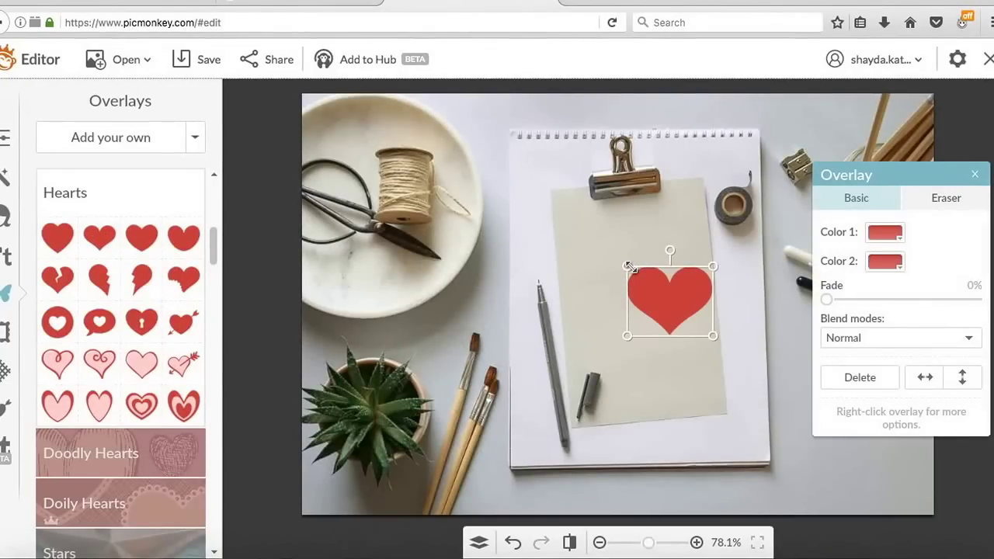
pyautogui.moveTo(627, 267); pyautogui.dragTo(489, 157)
pyautogui.moveTo(630, 195); pyautogui.dragTo(672, 265)
# - Make the heart's fill transparent and outline dark grey, then delete it
pyautogui.click(901, 264)
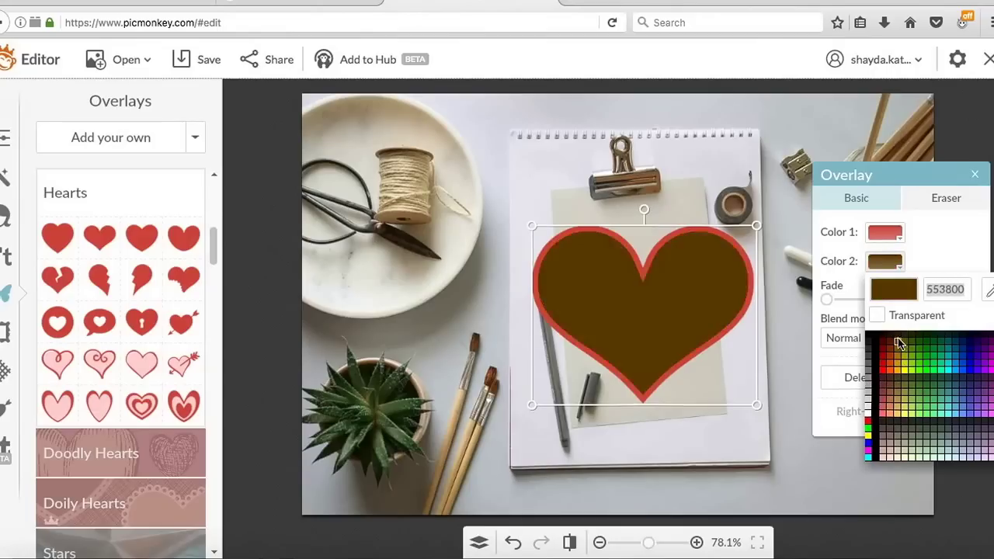
pyautogui.click(880, 315)
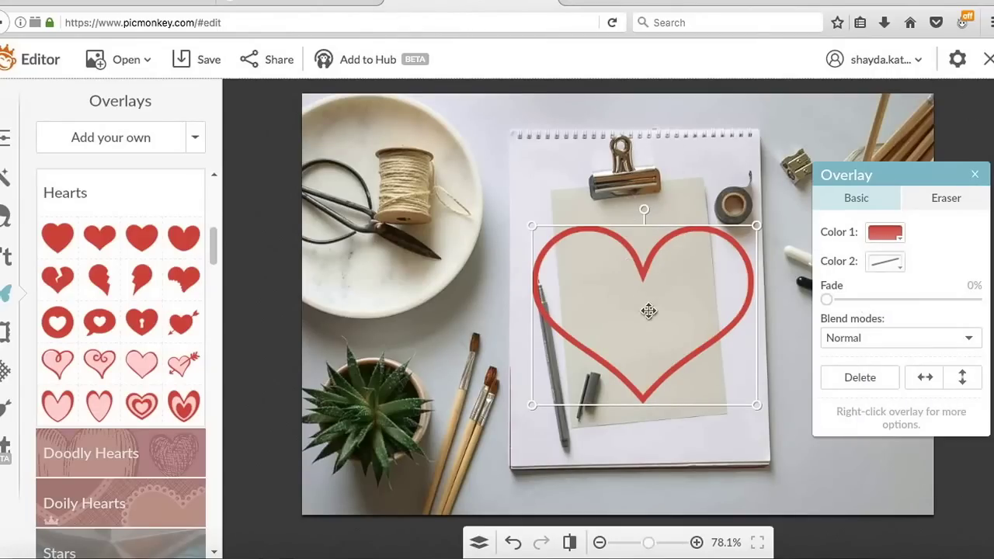
pyautogui.click(901, 242)
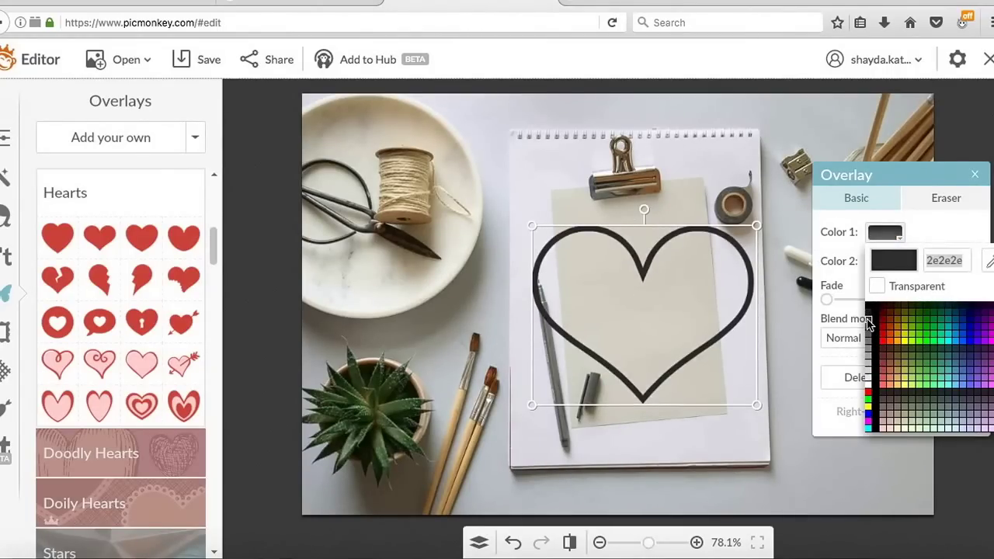
pyautogui.click(869, 324)
pyautogui.click(976, 172)
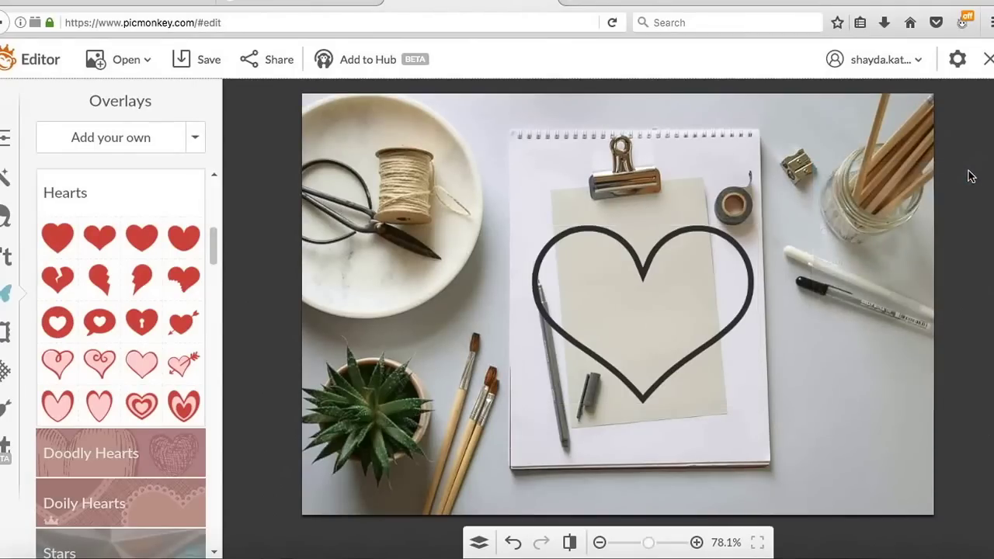
pyautogui.click(722, 280)
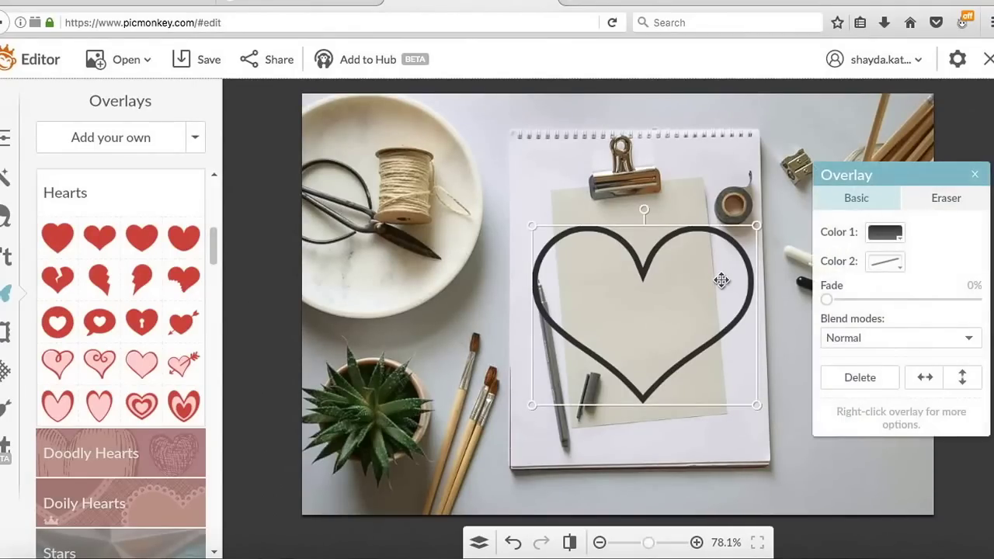
pyautogui.press('Delete')
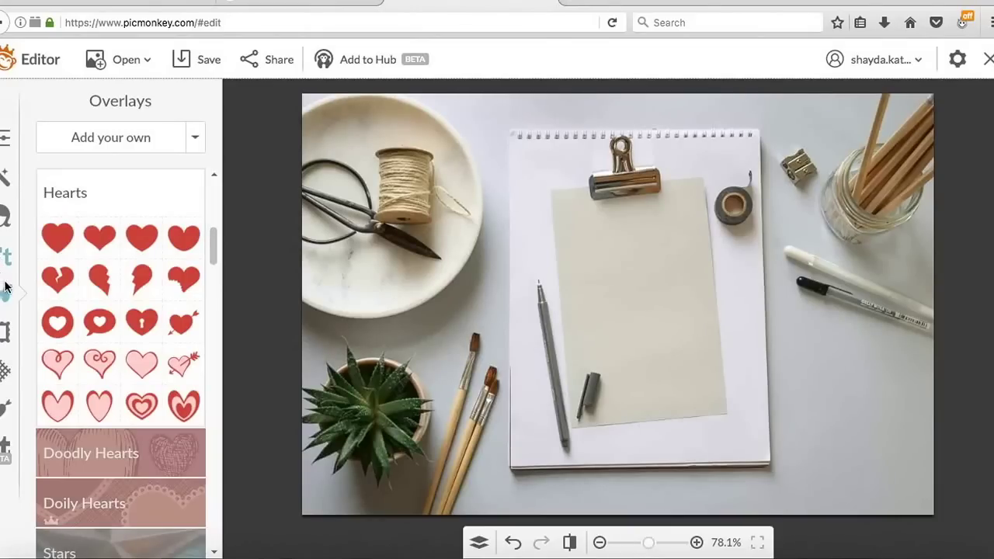
# - Show the text tools' font list and glance at the account options dropdown
pyautogui.click(4, 257)
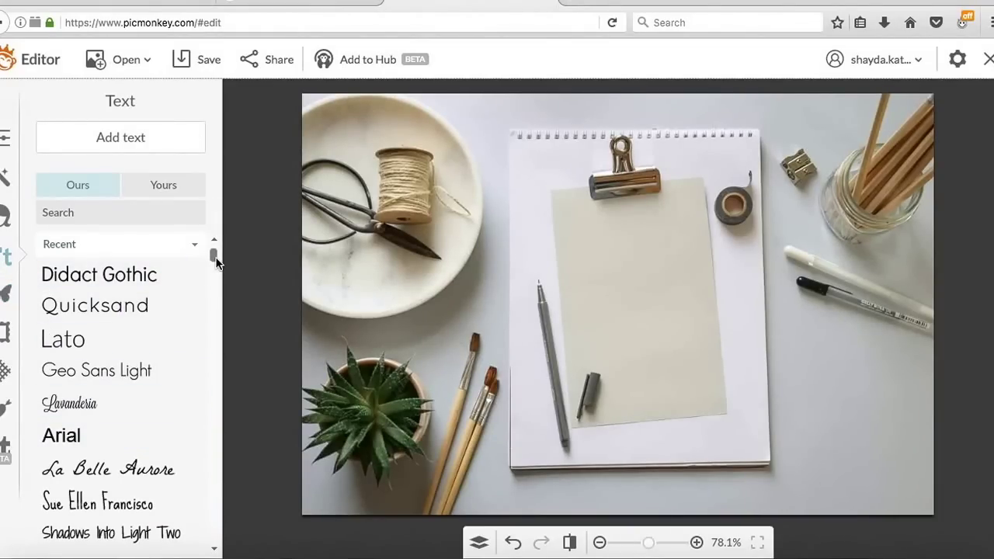
pyautogui.moveTo(216, 263); pyautogui.dragTo(216, 286)
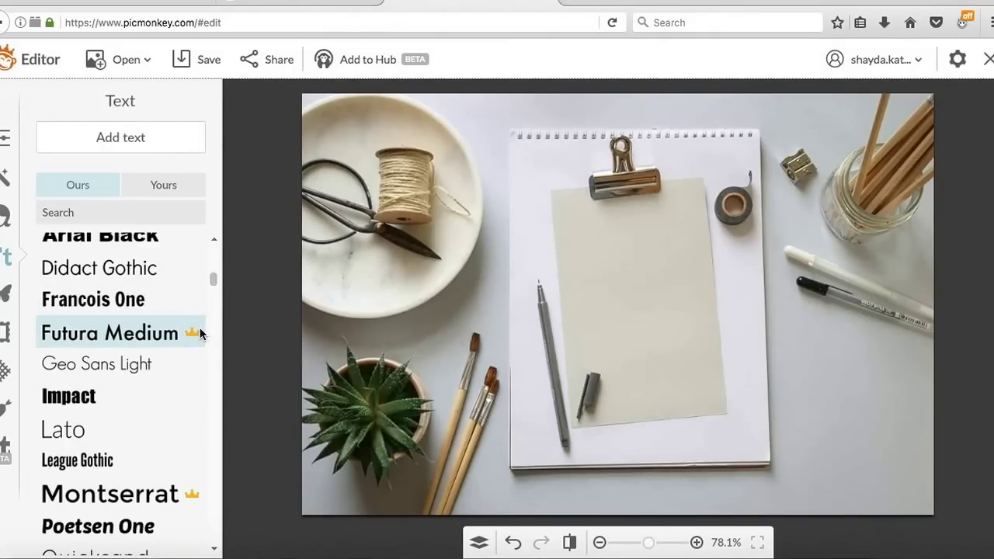
pyautogui.click(920, 63)
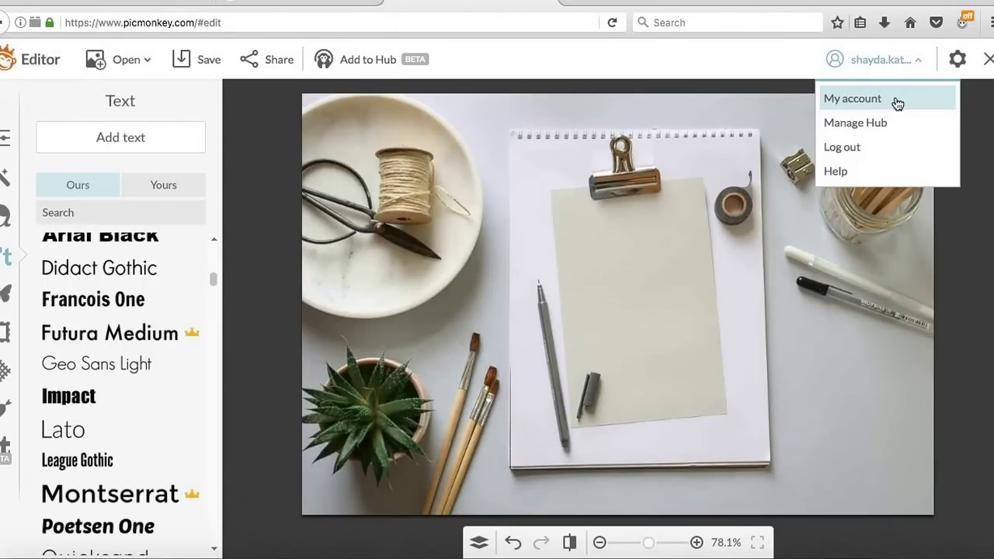
pyautogui.click(752, 44)
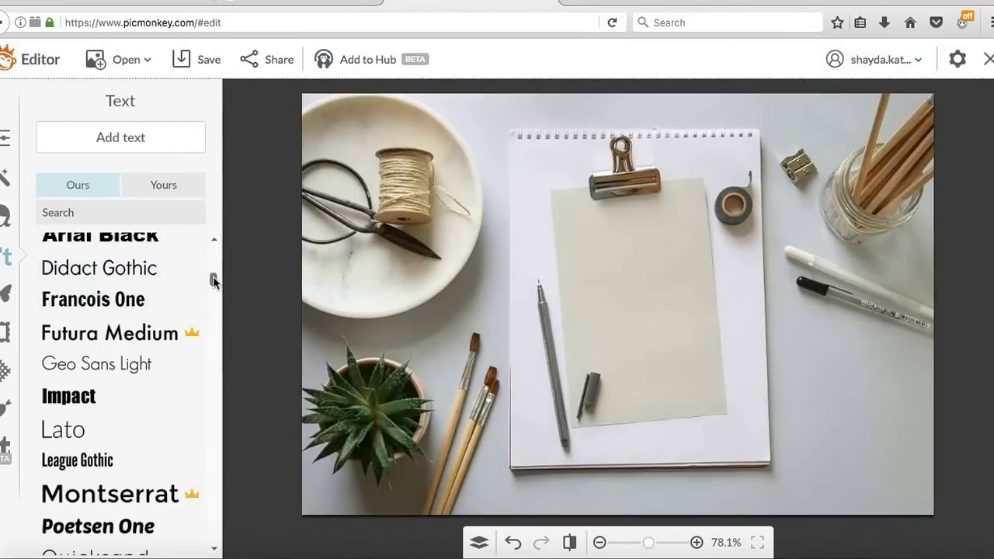
# - Scroll through the fonts and add a placeholder Arial 42 text box on the notepad
pyautogui.moveTo(213, 280)
pyautogui.mouseDown()
pyautogui.moveTo(214, 291)
pyautogui.moveTo(218, 261)
pyautogui.mouseUp()
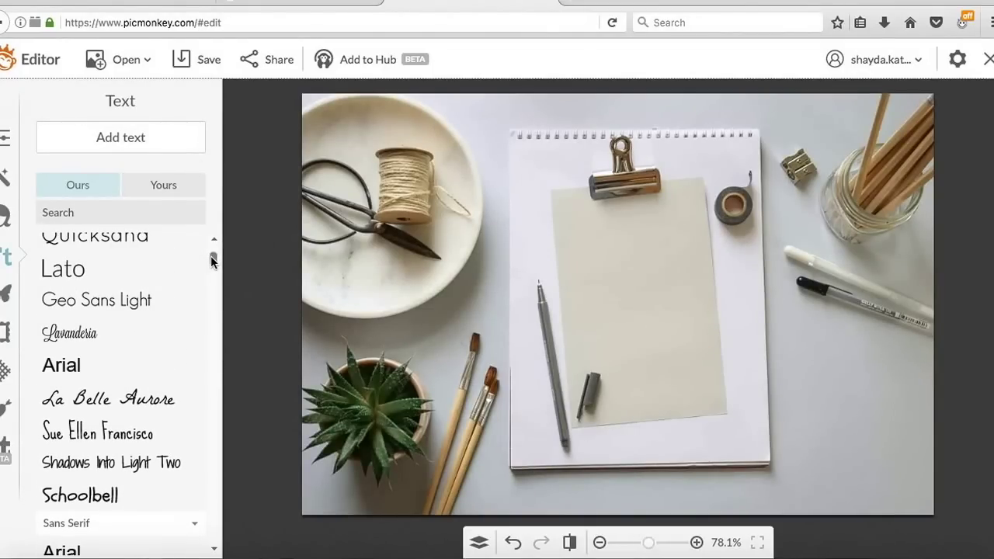
pyautogui.moveTo(214, 261); pyautogui.dragTo(224, 301)
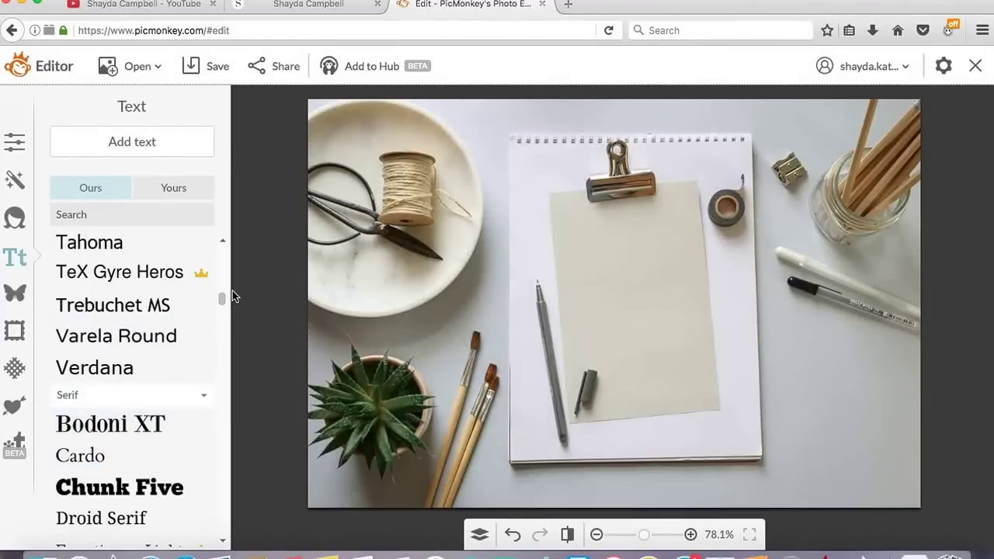
pyautogui.moveTo(224, 304); pyautogui.dragTo(224, 331)
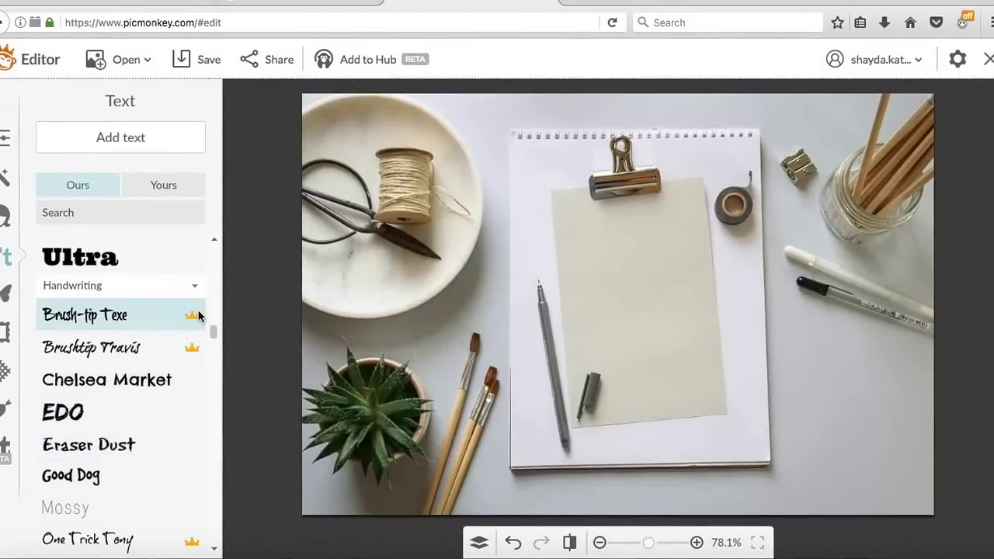
pyautogui.moveTo(211, 330); pyautogui.dragTo(211, 342)
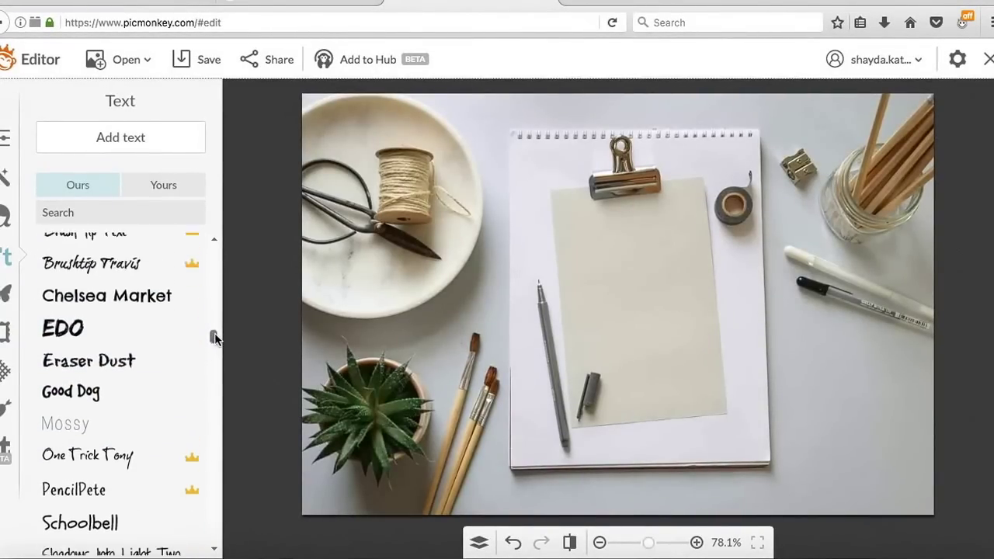
pyautogui.moveTo(216, 338); pyautogui.dragTo(215, 215)
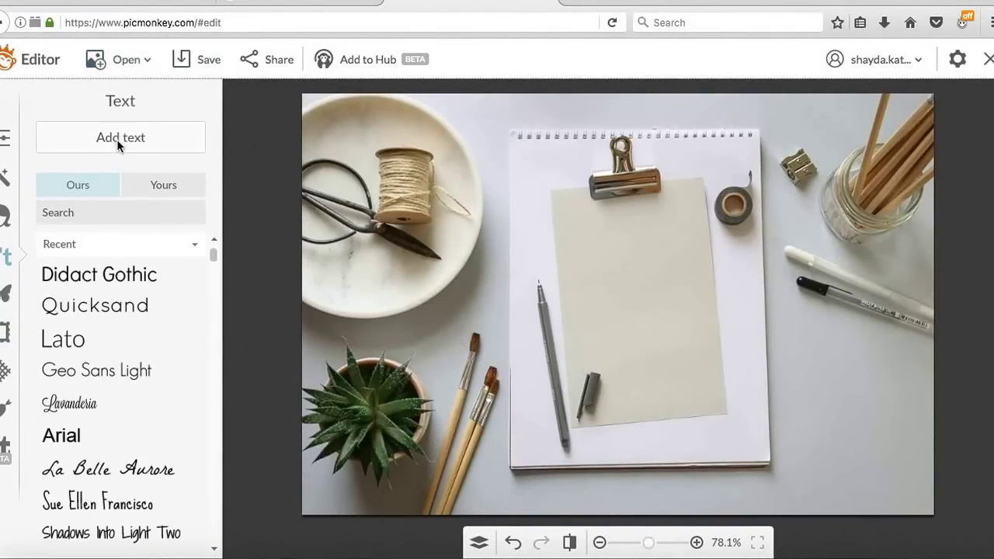
pyautogui.click(118, 139)
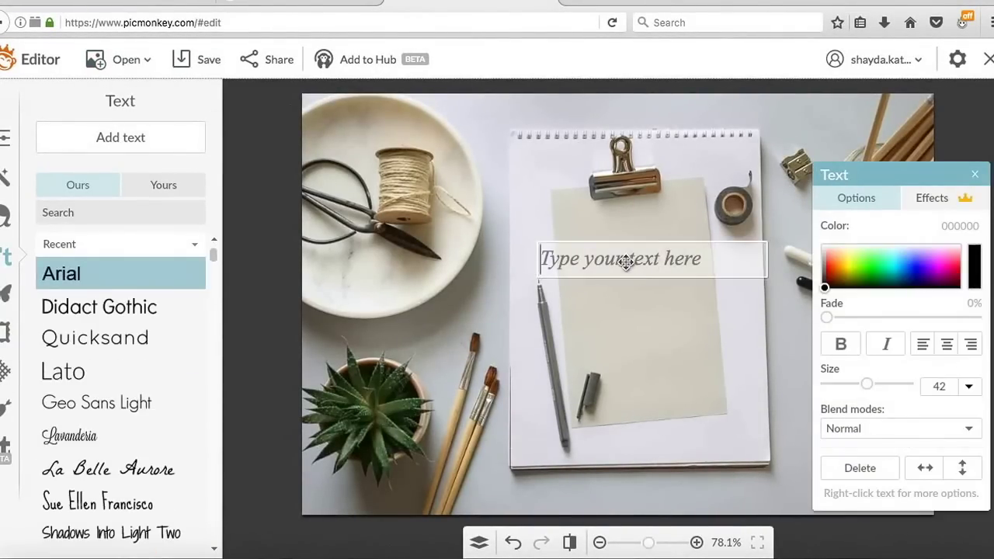
# - Type 'lettering' into the text box and shift it slightly right and up
pyautogui.write('lettering')
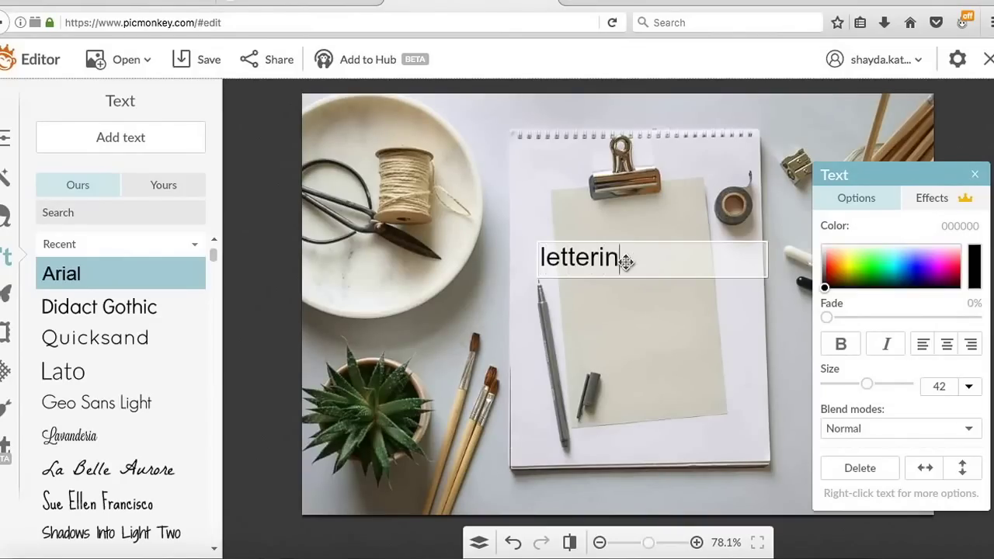
pyautogui.click(624, 260)
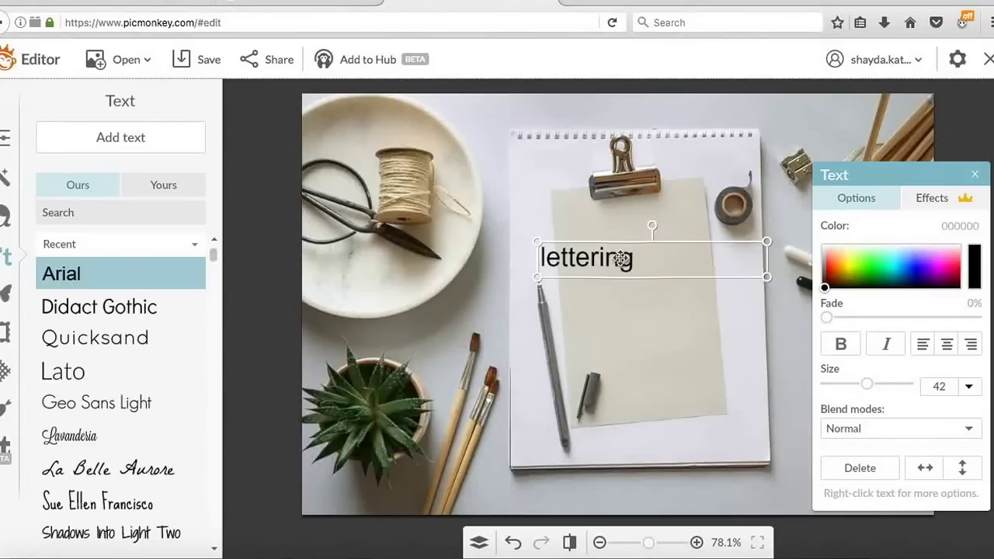
pyautogui.moveTo(622, 261); pyautogui.dragTo(668, 251)
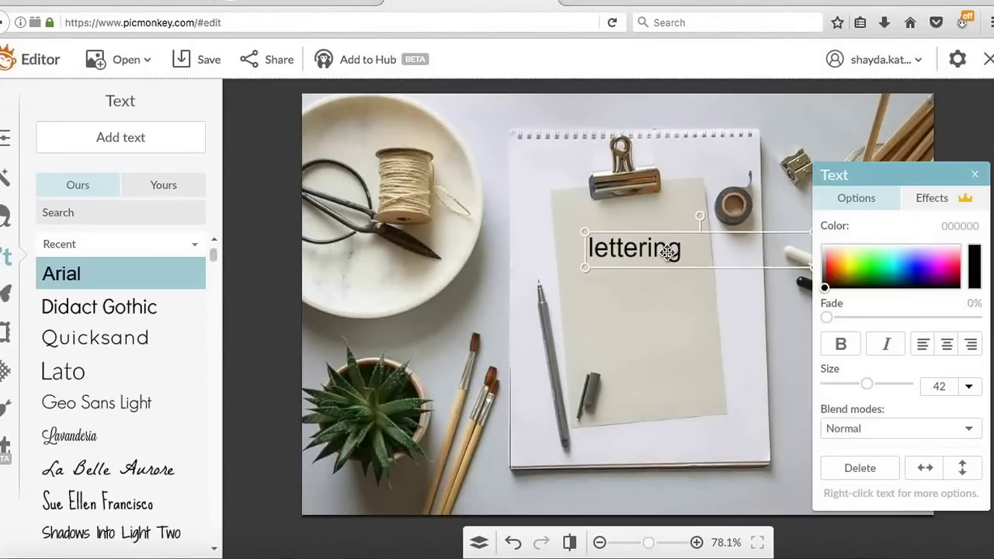
pyautogui.doubleClick(637, 249)
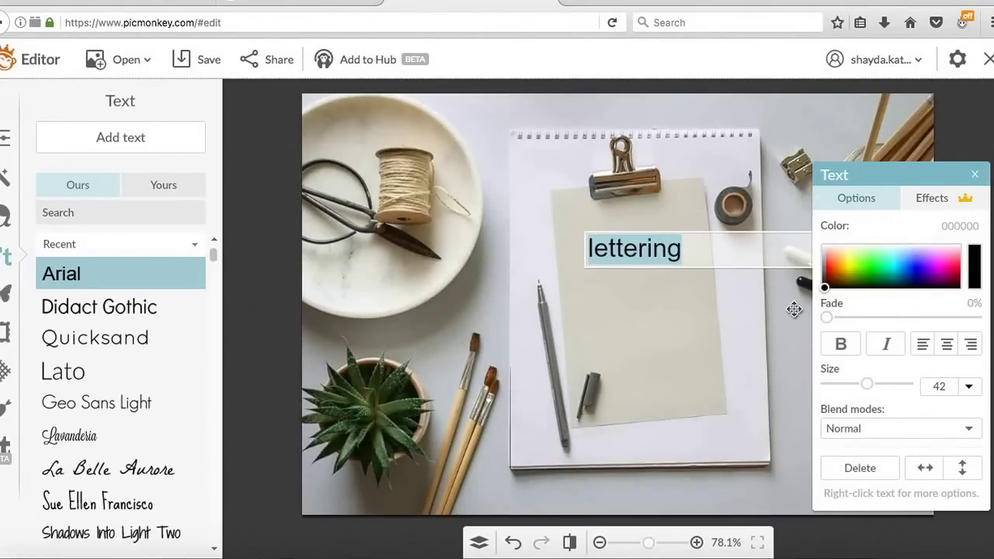
# - Preview 'lettering' in Lavanderia, La Belle Aurore, Shadows Into Light Two, Mossy, PencilPete and TRASHHAND
pyautogui.moveTo(212, 254); pyautogui.dragTo(214, 265)
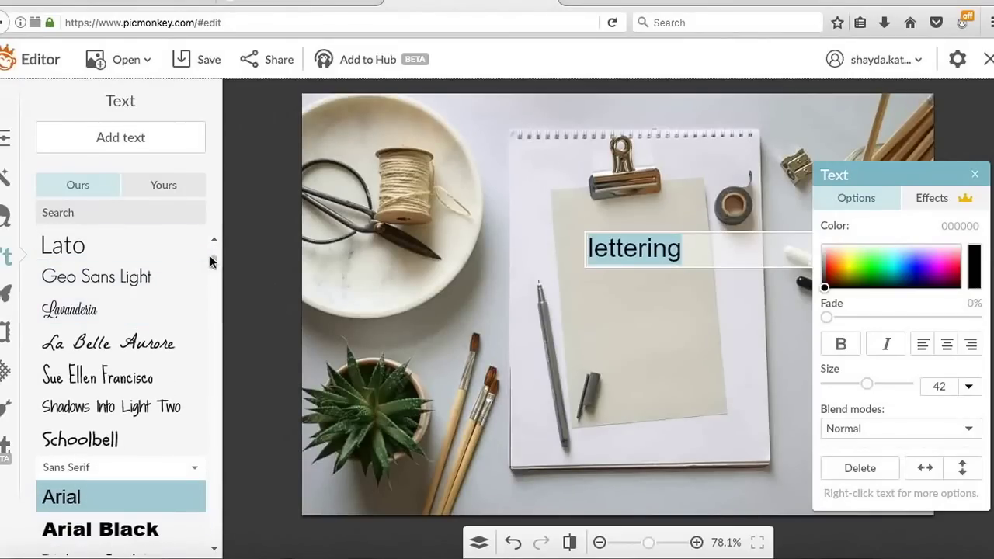
pyautogui.click(124, 303)
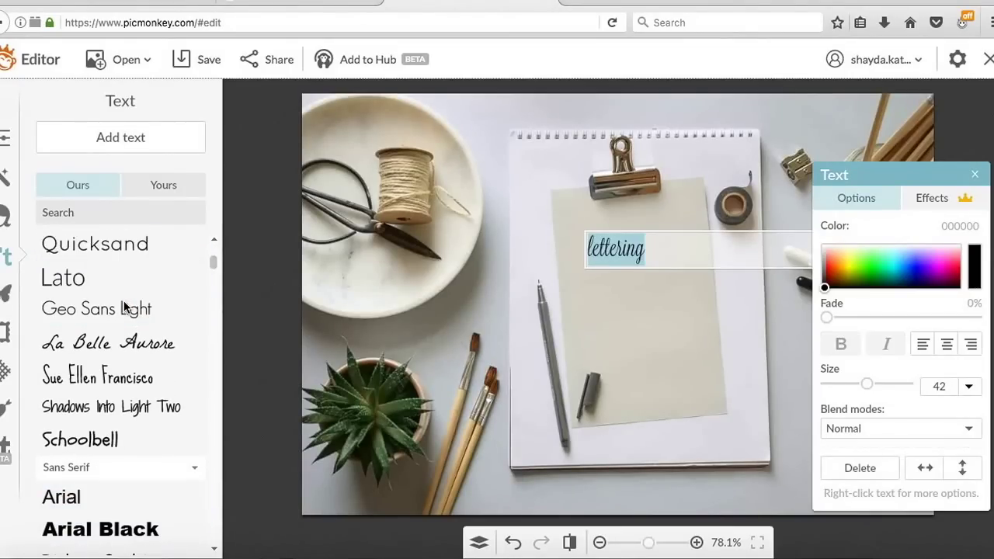
pyautogui.click(116, 342)
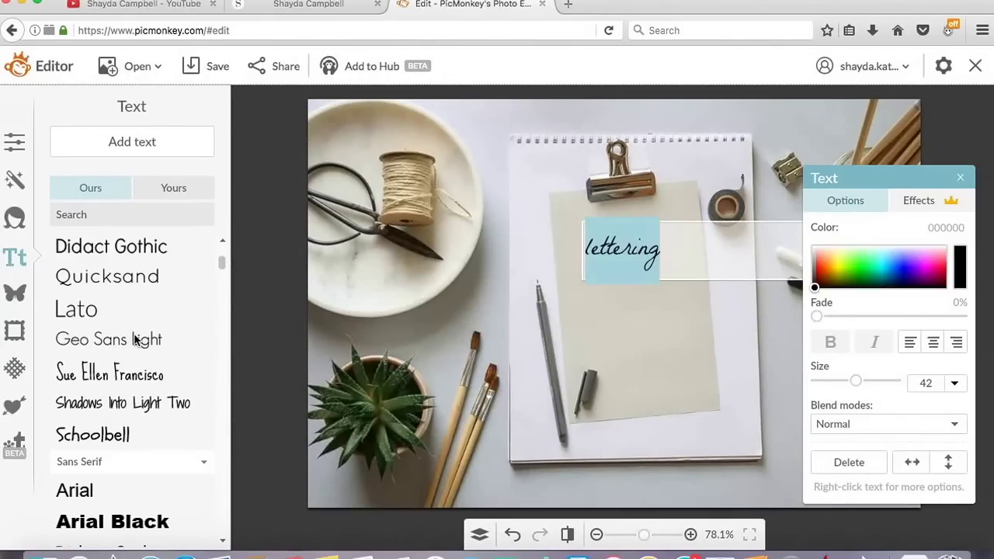
pyautogui.click(140, 400)
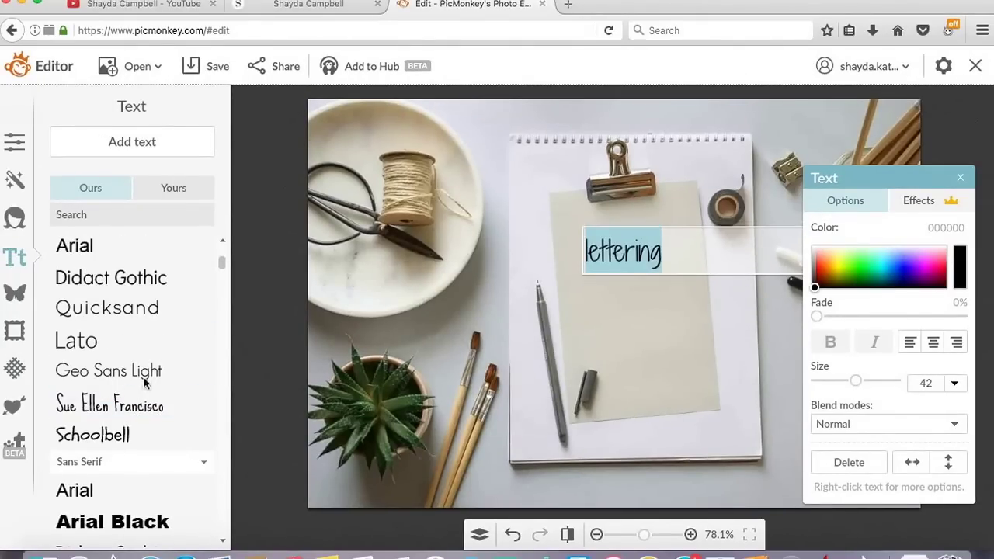
pyautogui.moveTo(222, 262); pyautogui.dragTo(223, 344)
pyautogui.click(112, 268)
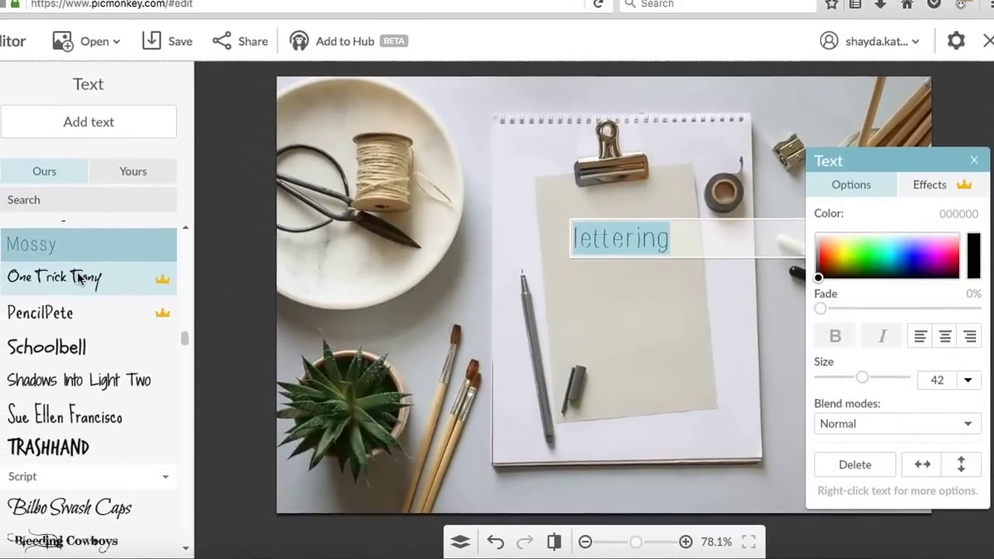
pyautogui.click(40, 313)
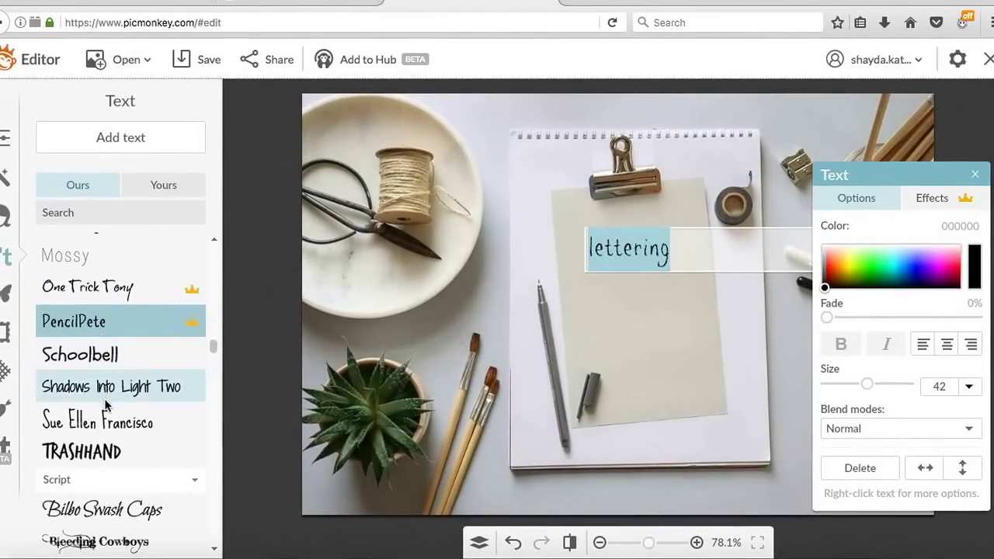
pyautogui.click(105, 449)
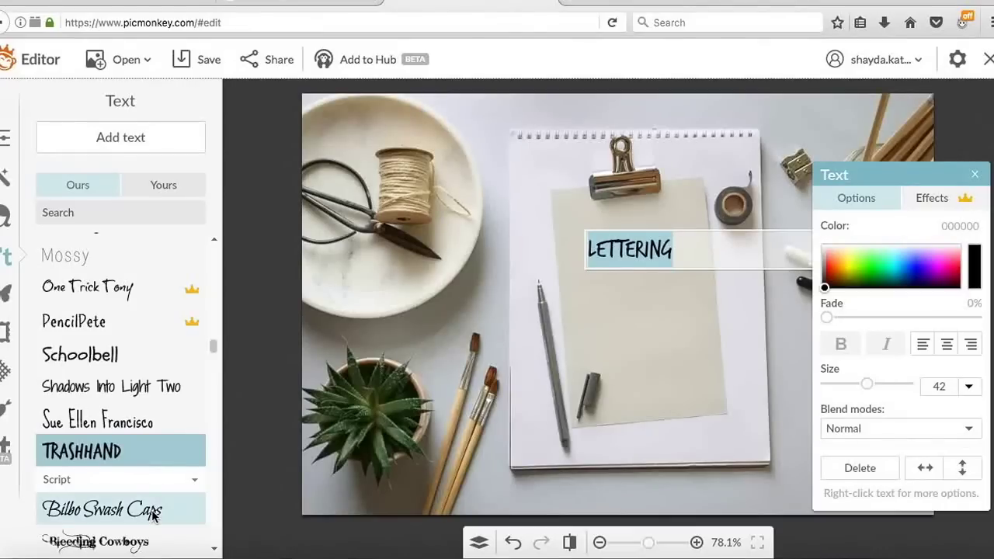
# - Try Coneria Script and Grand Hotel, then settle on Lavanderia at size 74
pyautogui.scroll(-6, 214, 349)
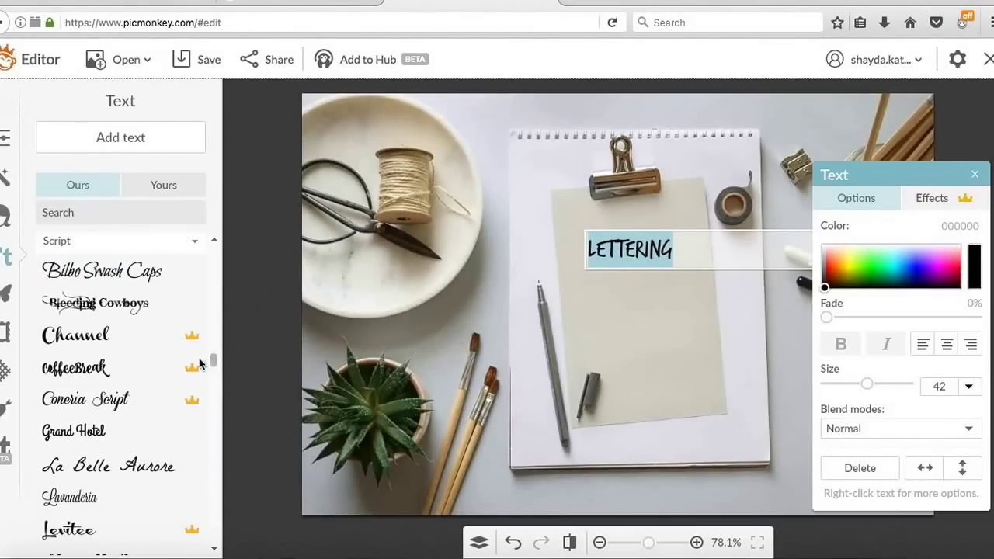
pyautogui.click(96, 400)
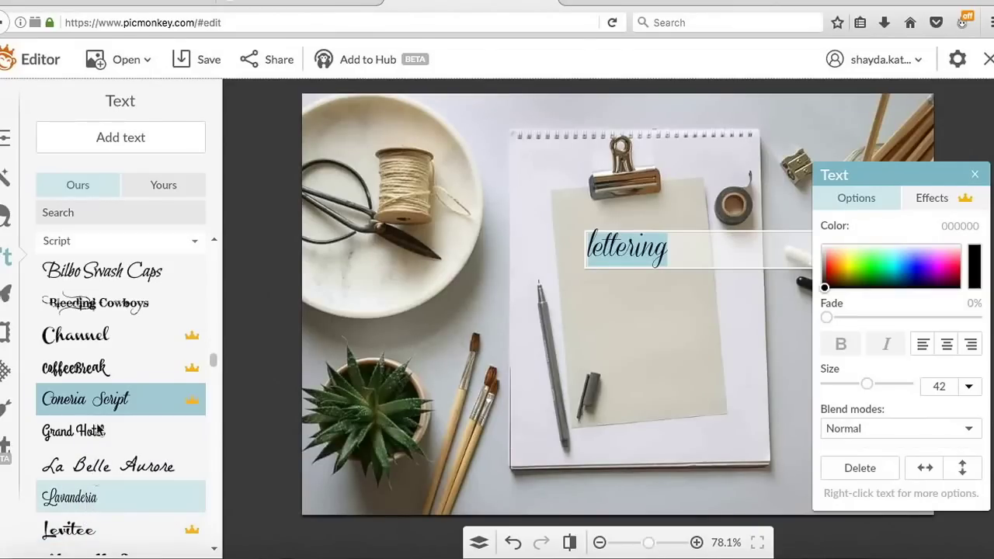
pyautogui.click(92, 433)
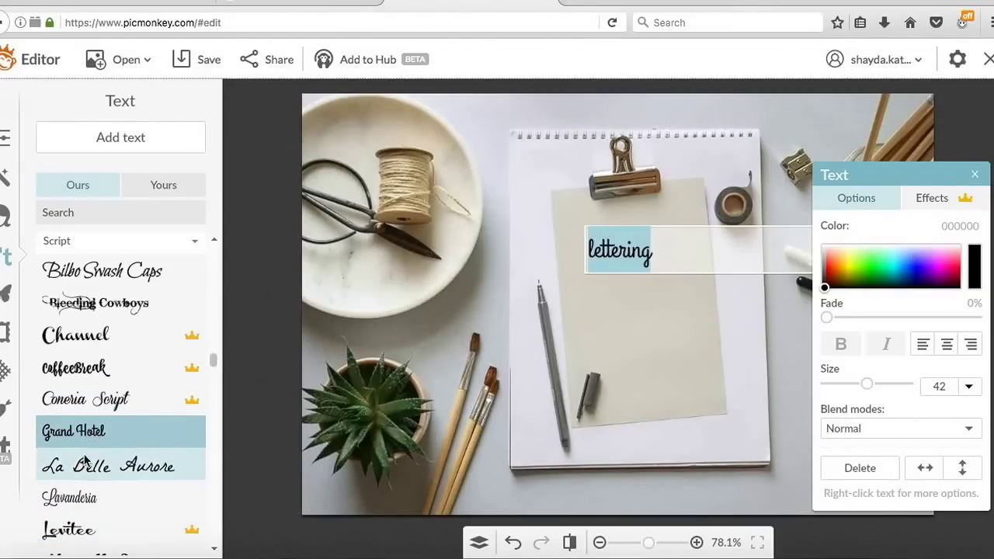
pyautogui.click(87, 498)
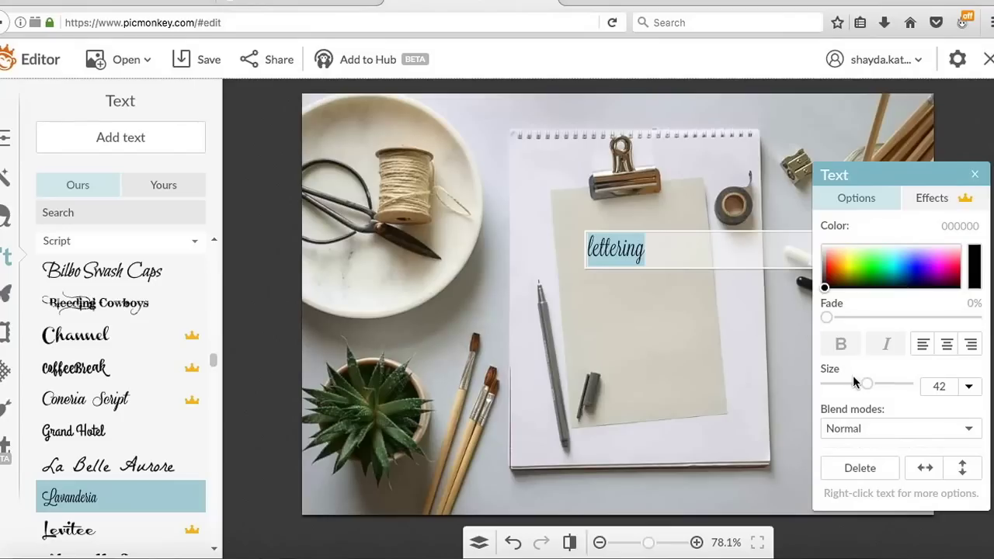
pyautogui.moveTo(868, 387); pyautogui.dragTo(884, 387)
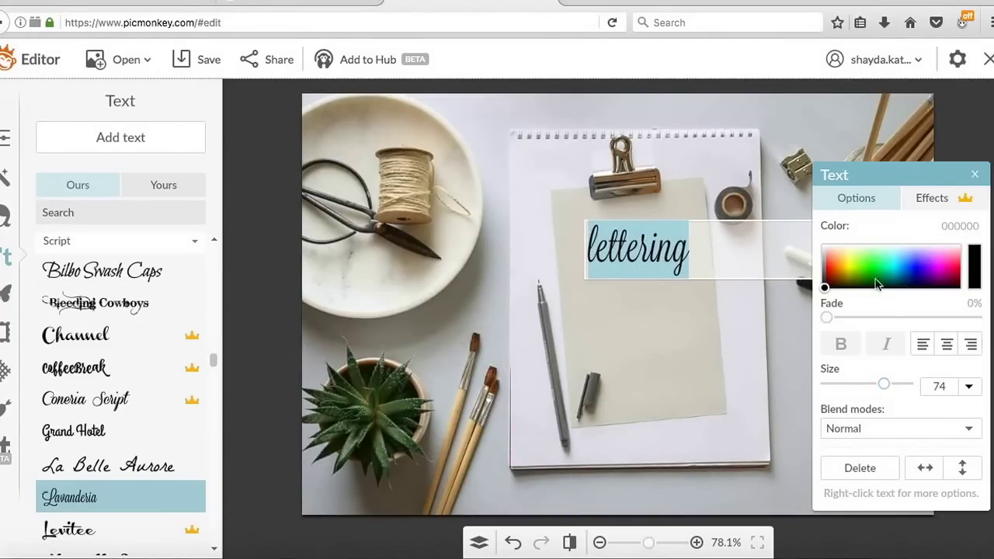
# - Centre-align 'lettering' and adjust its text size to 68
pyautogui.click(700, 327)
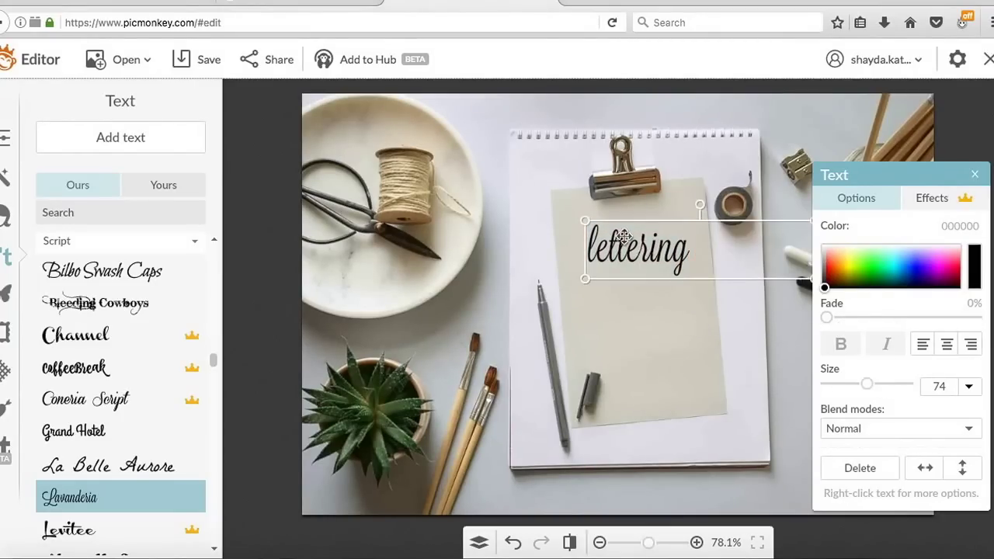
pyautogui.moveTo(584, 217); pyautogui.dragTo(581, 216)
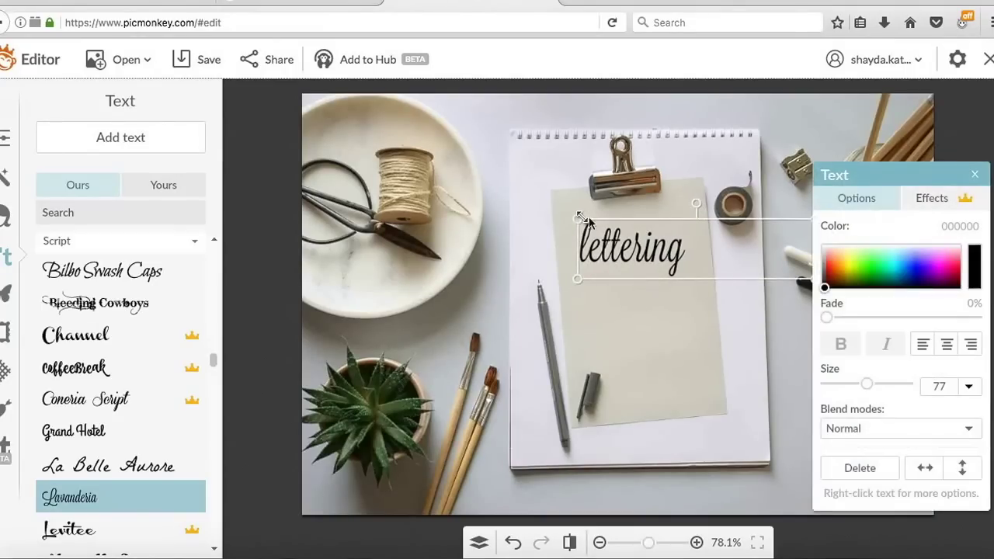
pyautogui.doubleClick(589, 233)
pyautogui.click(951, 347)
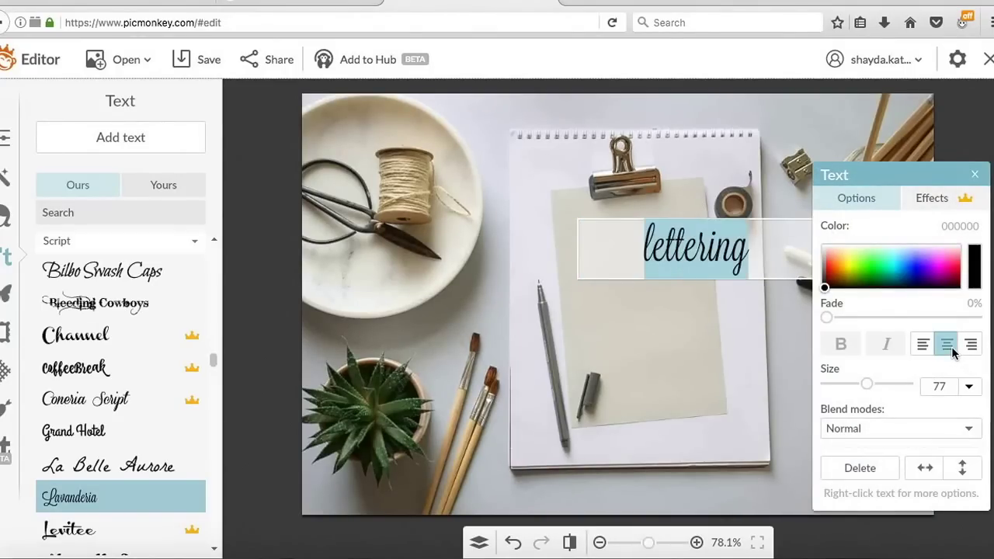
pyautogui.moveTo(869, 386); pyautogui.dragTo(866, 385)
pyautogui.click(660, 288)
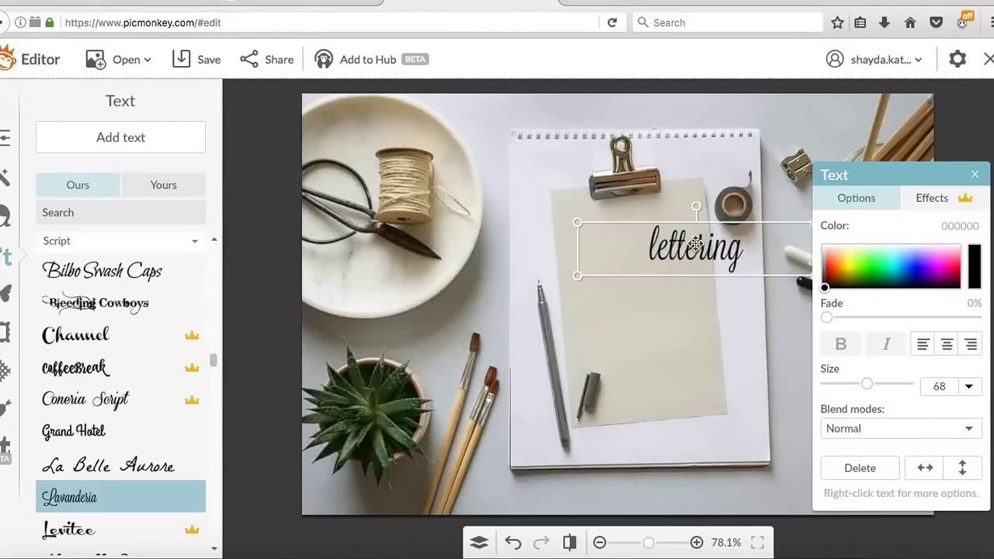
# - Move 'lettering' onto the clipboard paper, narrow its box, and tilt it slightly counter-clockwise
pyautogui.moveTo(695, 244); pyautogui.dragTo(641, 249)
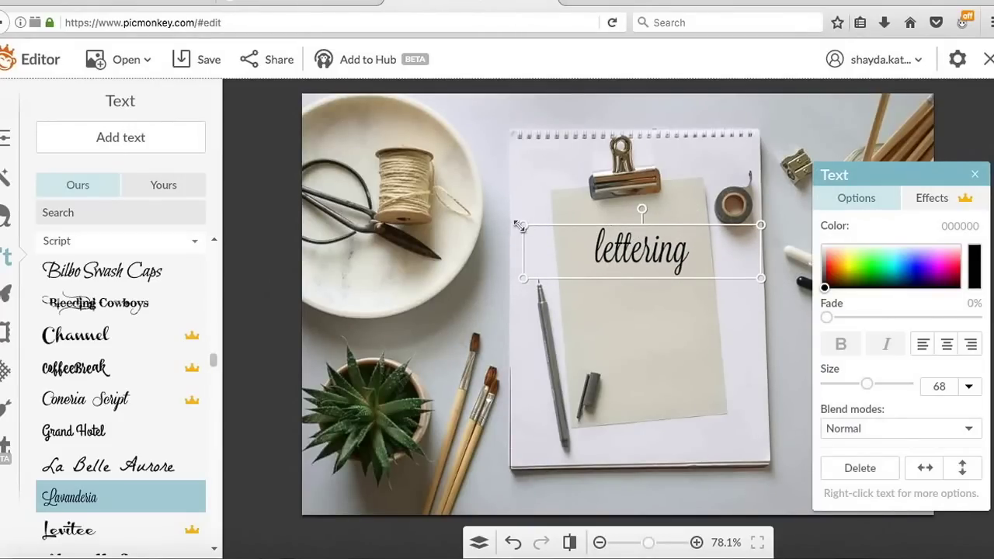
pyautogui.moveTo(521, 224)
pyautogui.mouseDown()
pyautogui.moveTo(546, 229)
pyautogui.moveTo(537, 221)
pyautogui.mouseUp()
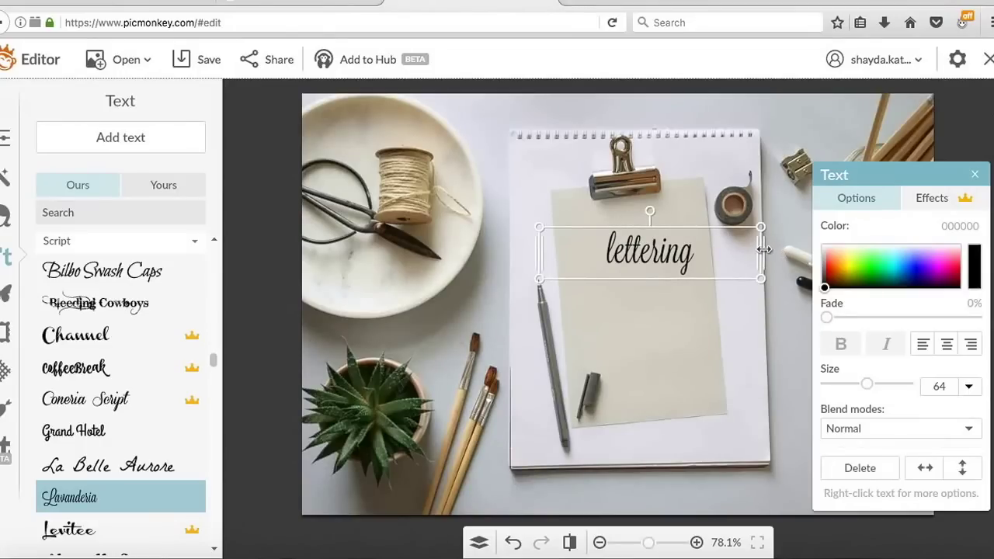
pyautogui.moveTo(763, 249); pyautogui.dragTo(709, 250)
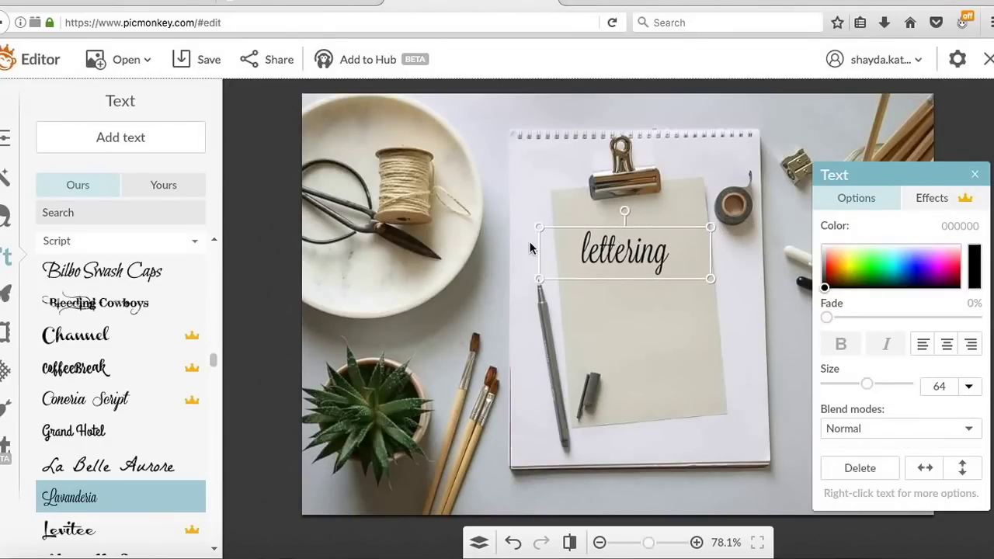
pyautogui.moveTo(538, 249); pyautogui.dragTo(557, 250)
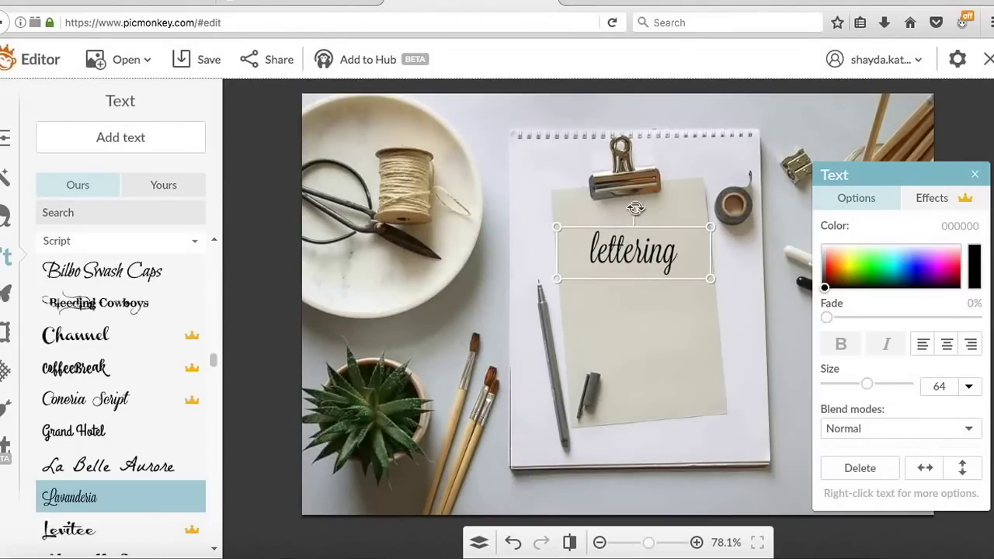
pyautogui.moveTo(636, 208); pyautogui.dragTo(628, 206)
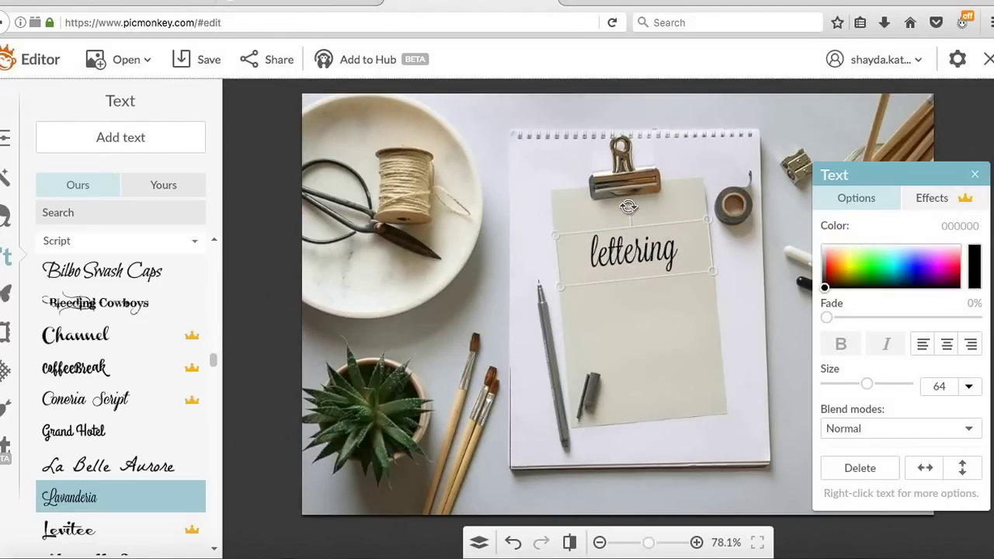
pyautogui.moveTo(628, 206); pyautogui.dragTo(629, 207)
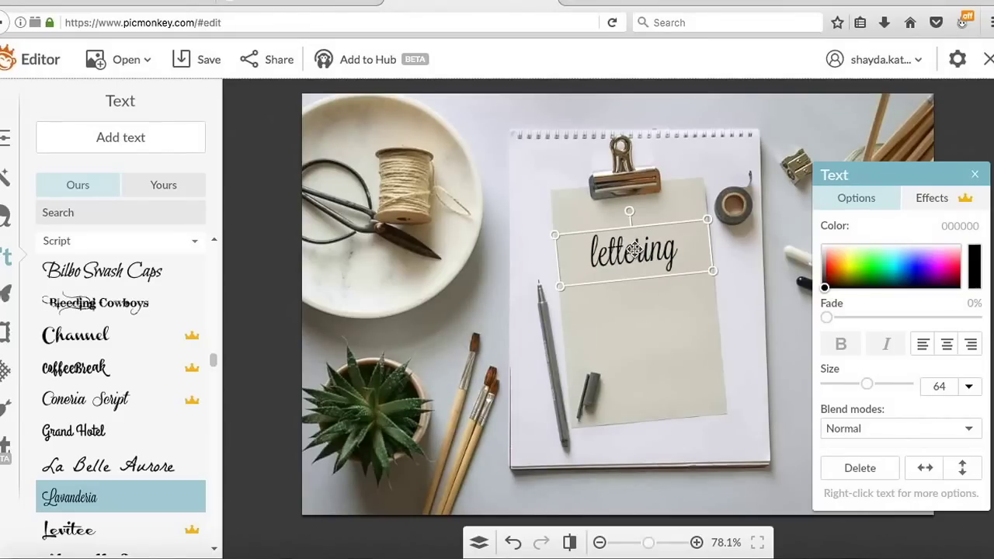
# - Enlarge 'lettering' to size 71 and deselect it
pyautogui.doubleClick(634, 249)
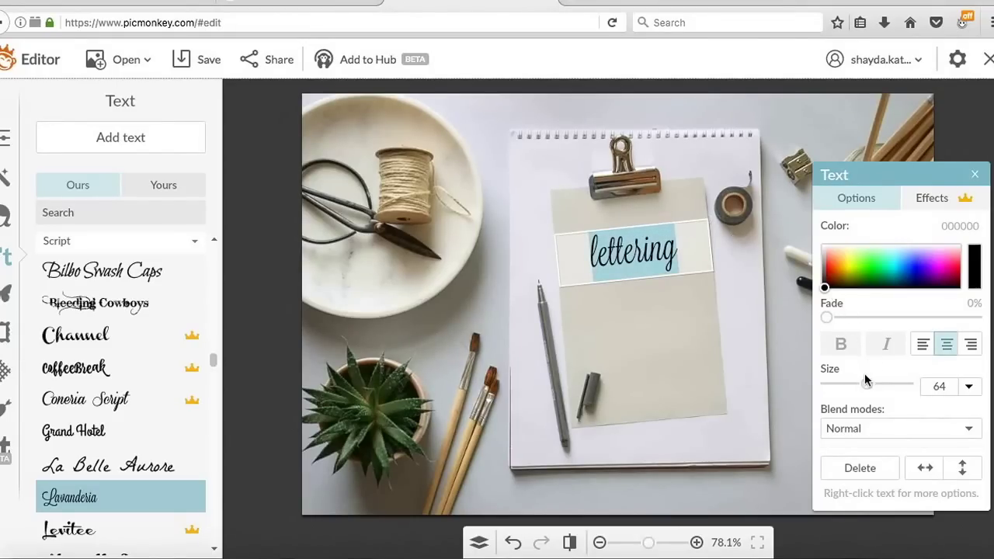
pyautogui.moveTo(867, 383); pyautogui.dragTo(870, 386)
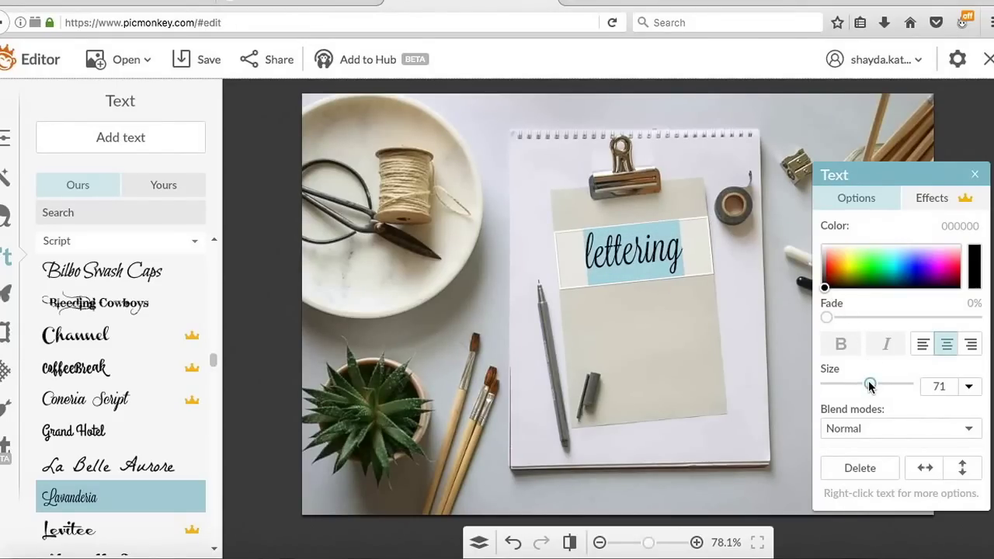
pyautogui.click(736, 308)
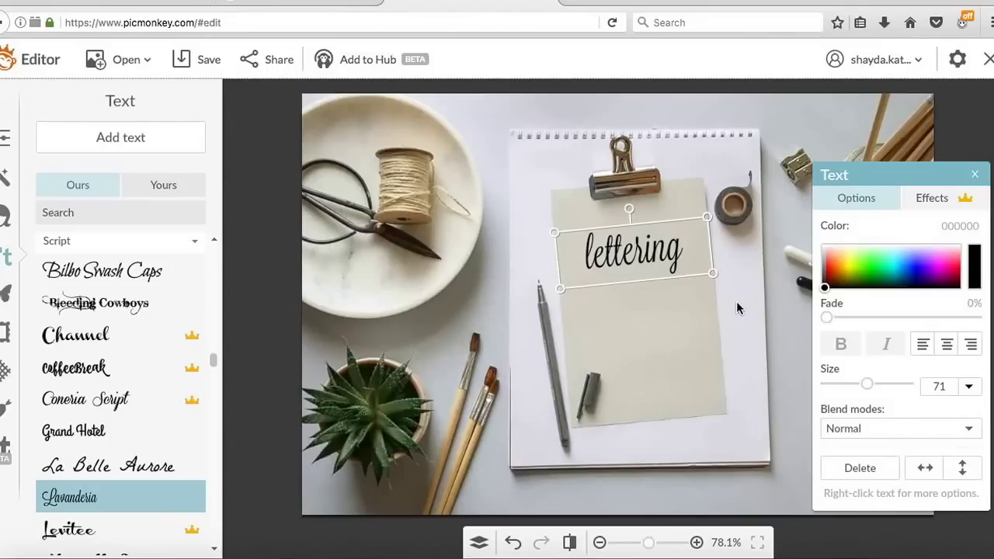
pyautogui.click(790, 282)
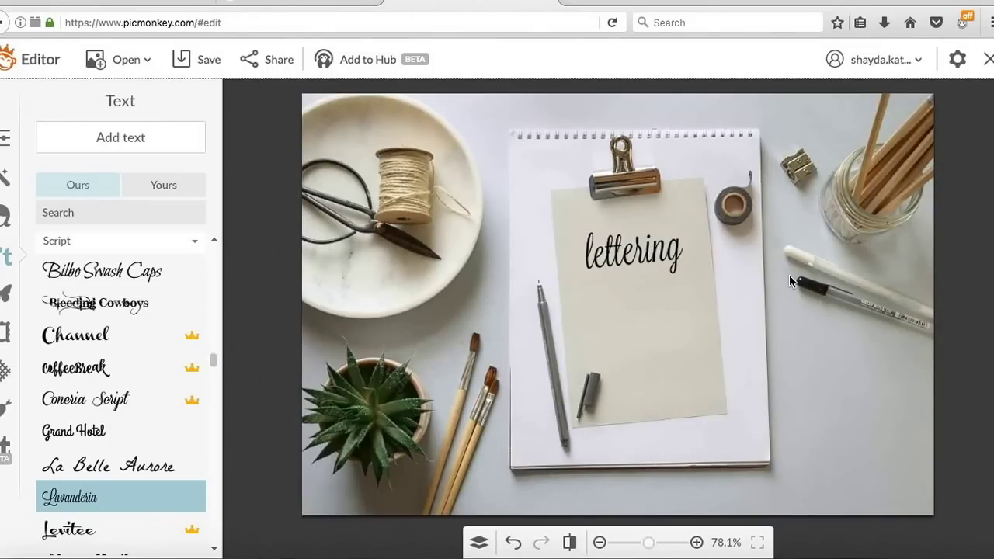
pyautogui.click(108, 144)
# - Place the new text box below 'lettering' and type 'tutorials' into it
pyautogui.moveTo(566, 242); pyautogui.dragTo(625, 304)
pyautogui.click(623, 302)
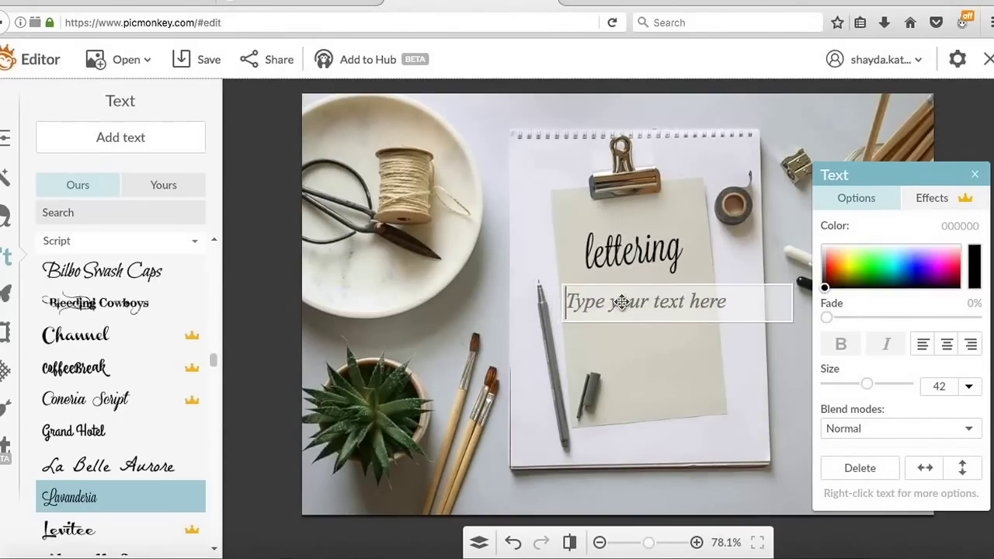
pyautogui.write('tut')
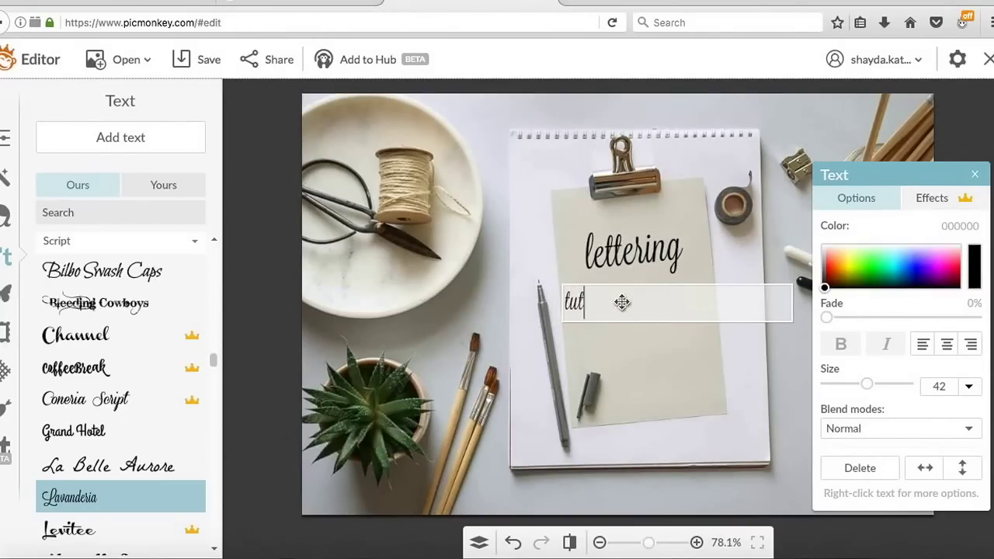
pyautogui.write('orials')
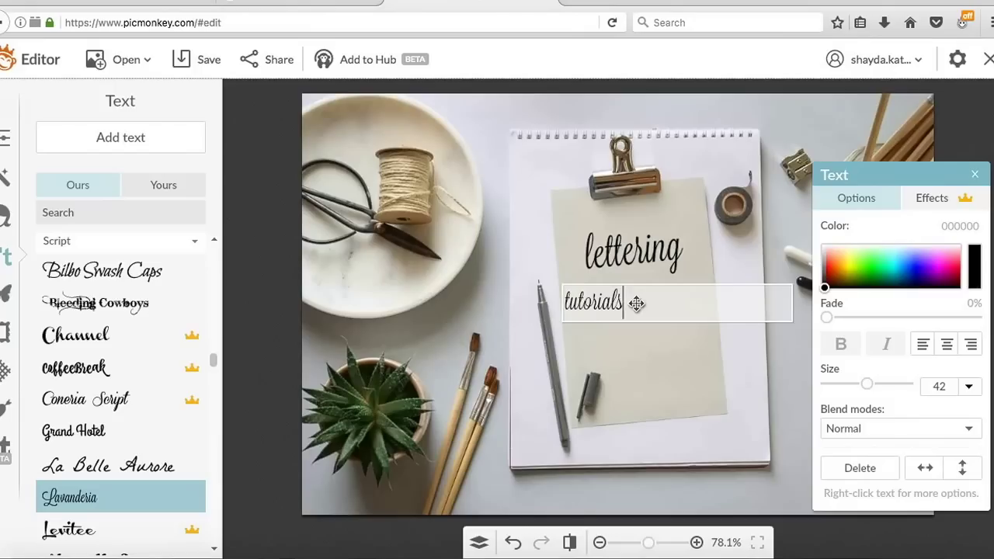
pyautogui.click(620, 347)
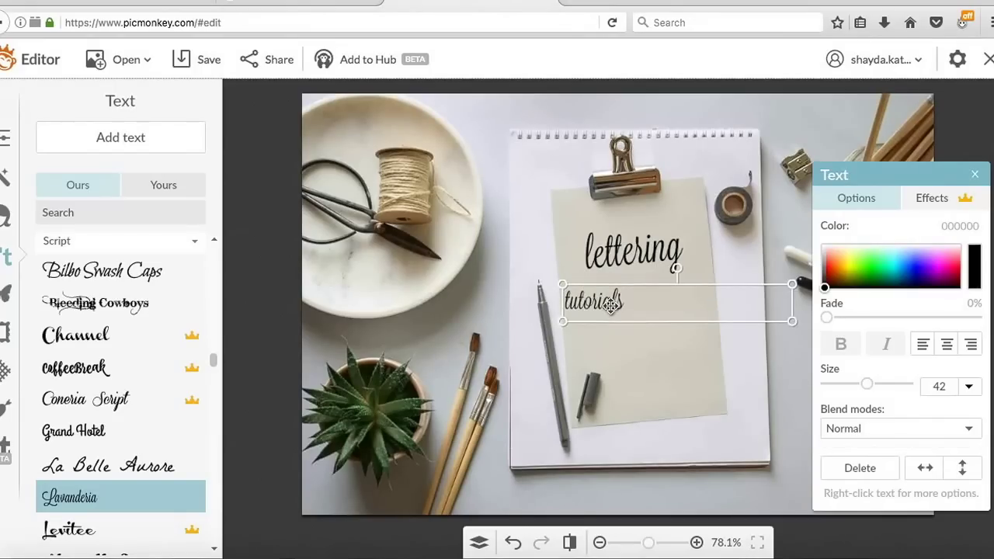
# - Try Quicksand on 'tutorials', then set it in Geo Sans Light
pyautogui.doubleClick(617, 303)
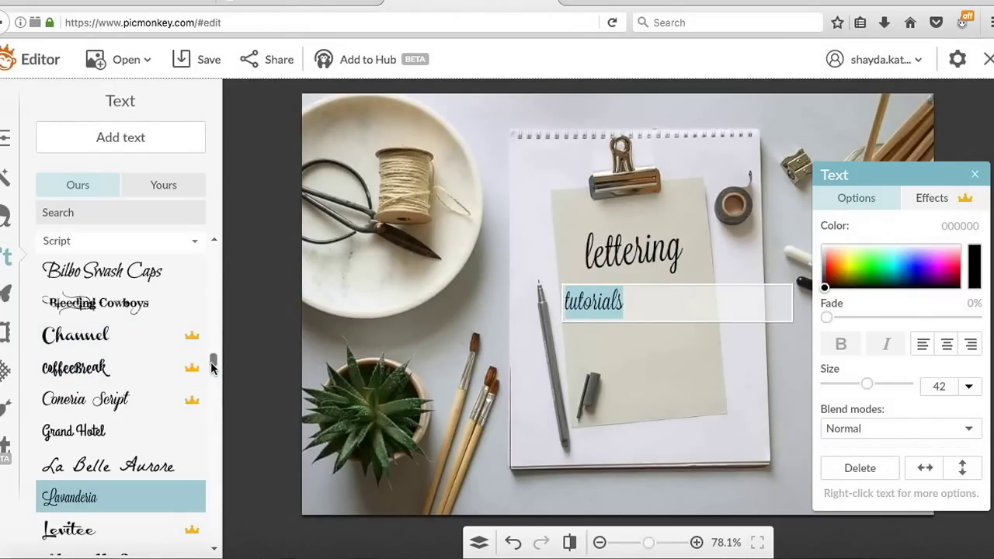
pyautogui.moveTo(213, 363); pyautogui.dragTo(213, 411)
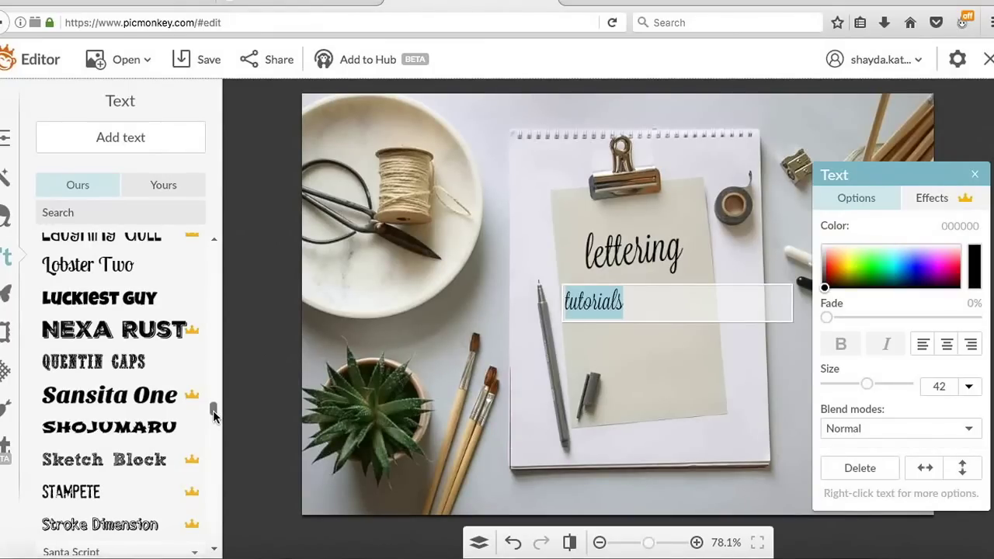
pyautogui.moveTo(214, 416); pyautogui.dragTo(215, 294)
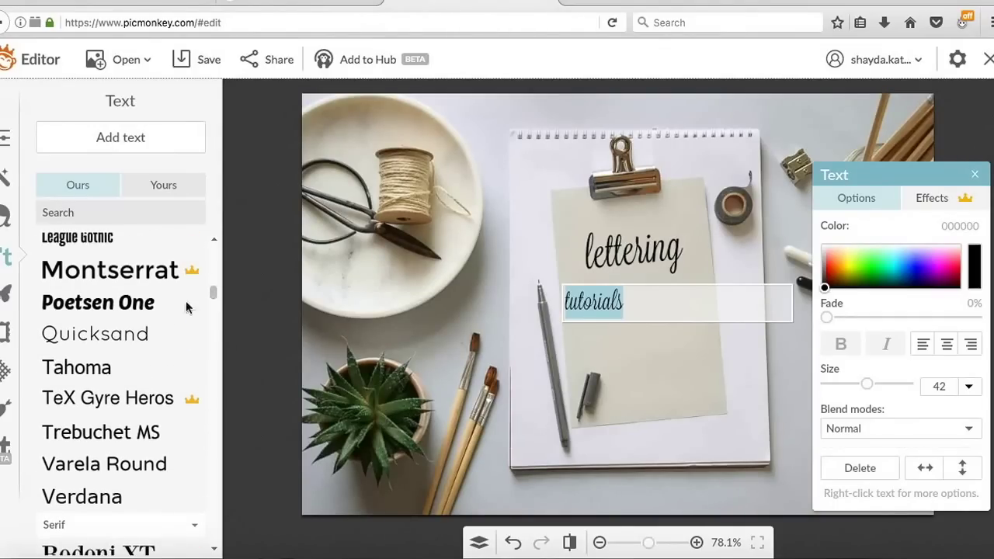
pyautogui.click(136, 334)
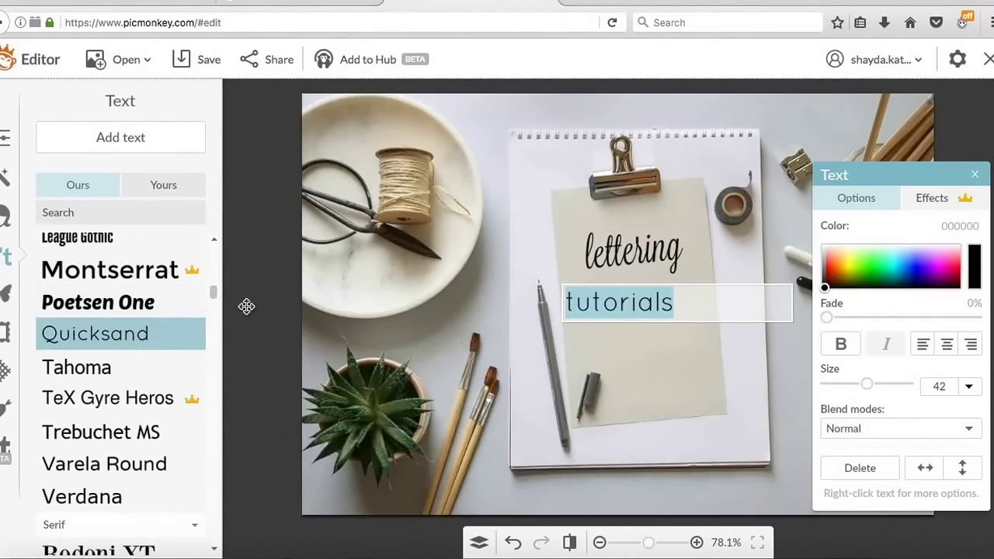
pyautogui.moveTo(212, 292); pyautogui.dragTo(212, 279)
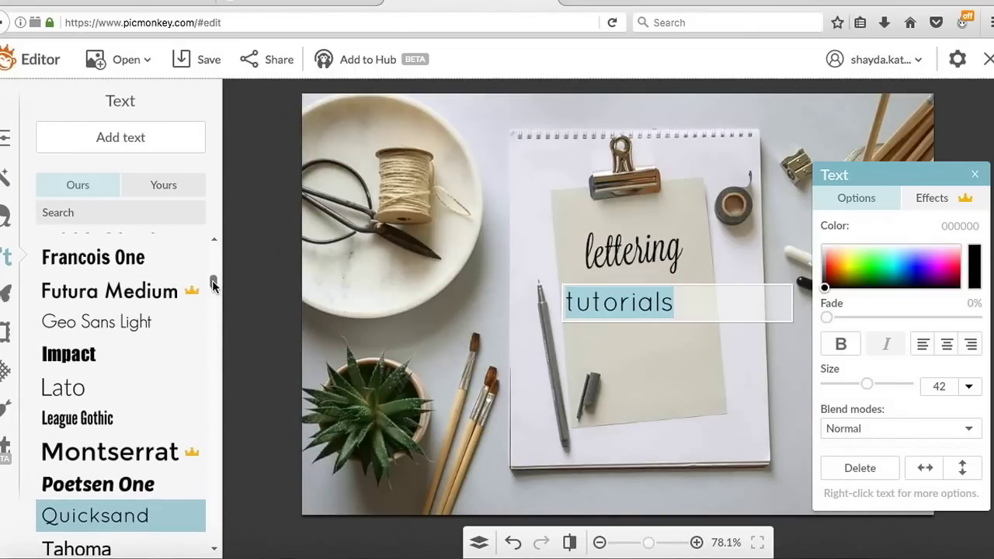
pyautogui.click(164, 308)
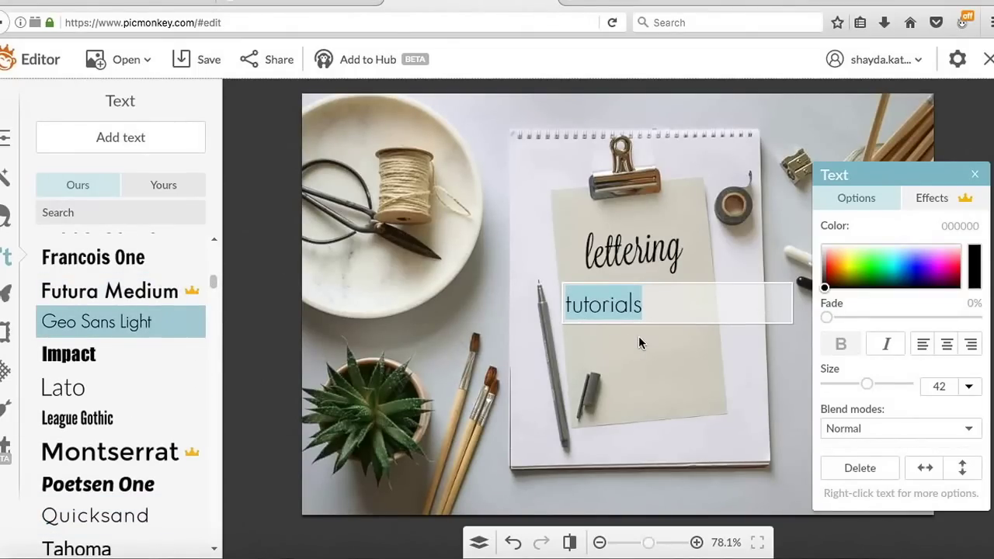
pyautogui.click(724, 381)
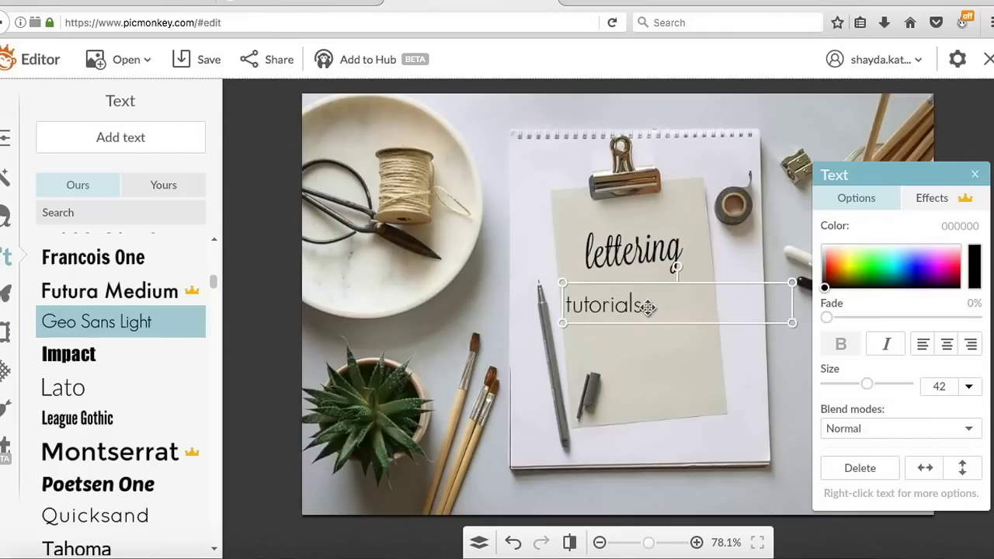
# - Enlarge 'tutorials' to size 59 and centre-align it
pyautogui.moveTo(666, 301); pyautogui.dragTo(699, 293)
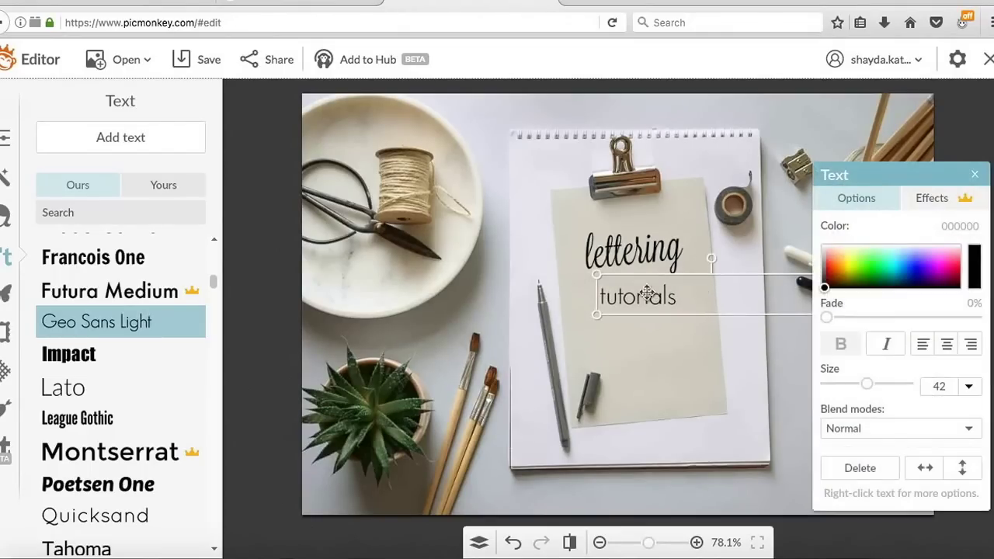
pyautogui.doubleClick(647, 293)
pyautogui.moveTo(867, 384); pyautogui.dragTo(878, 386)
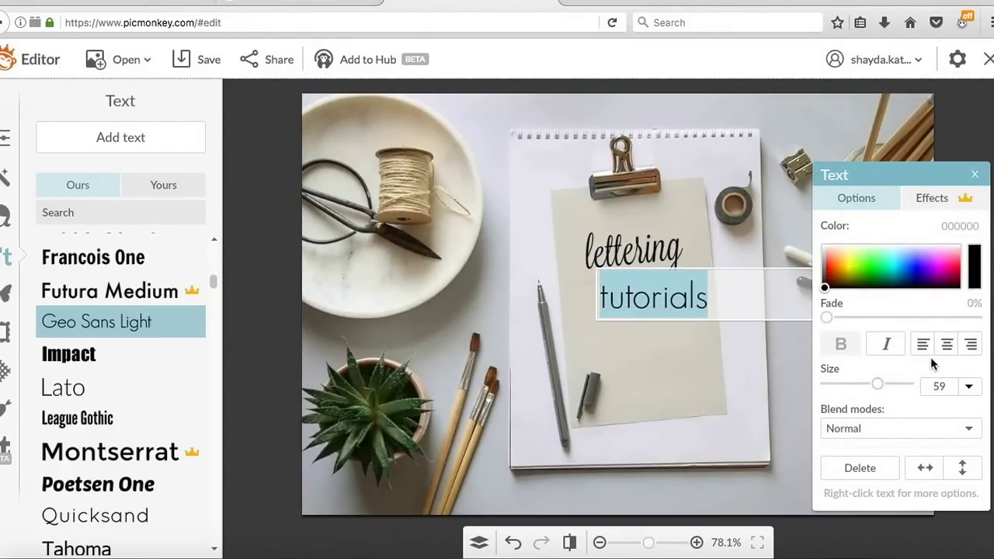
pyautogui.click(951, 345)
pyautogui.click(723, 284)
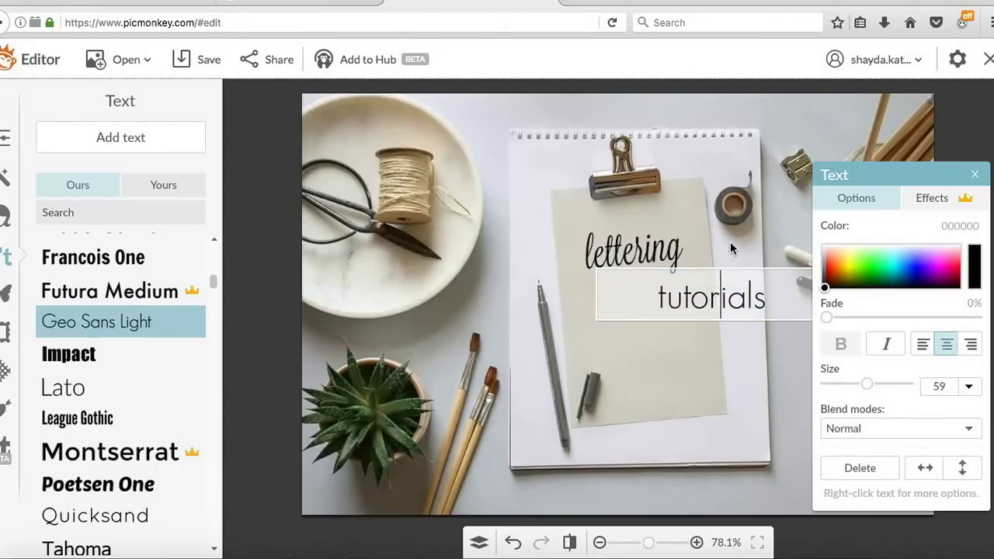
pyautogui.click(731, 242)
# - Narrow the 'tutorials' box, tilt it slightly counter-clockwise, and position it under 'lettering'
pyautogui.moveTo(728, 281); pyautogui.dragTo(672, 285)
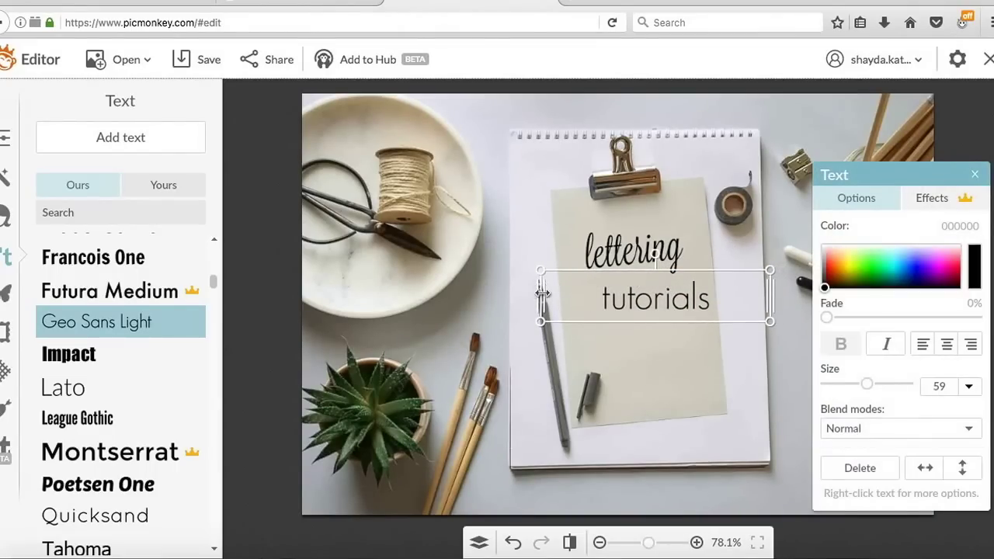
pyautogui.moveTo(542, 294); pyautogui.dragTo(559, 294)
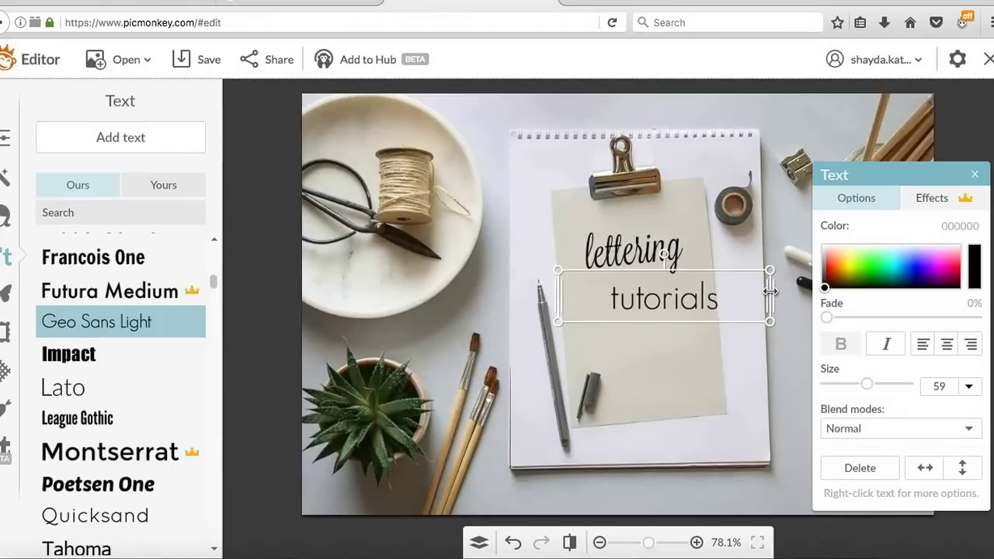
pyautogui.moveTo(770, 291); pyautogui.dragTo(716, 295)
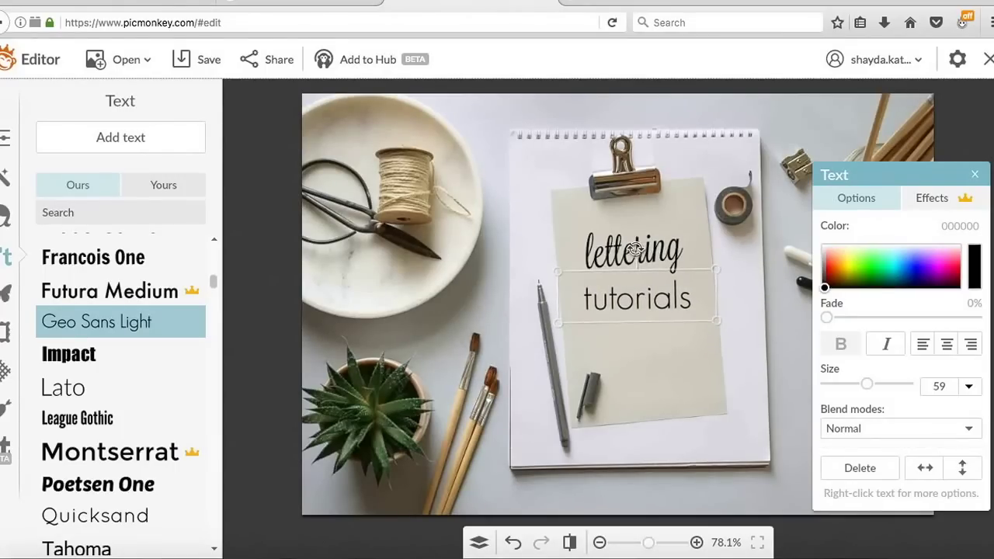
pyautogui.moveTo(636, 247); pyautogui.dragTo(631, 245)
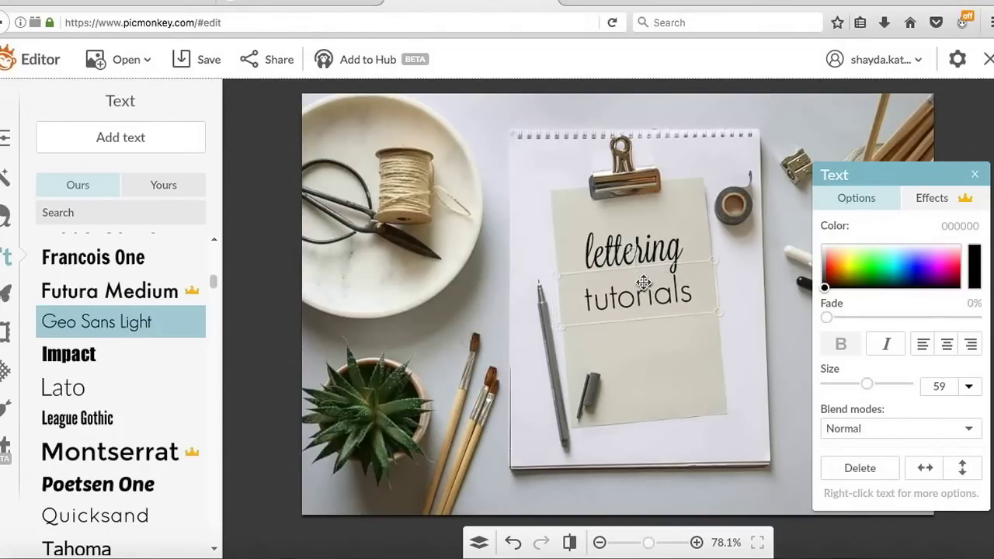
pyautogui.moveTo(644, 282); pyautogui.dragTo(635, 276)
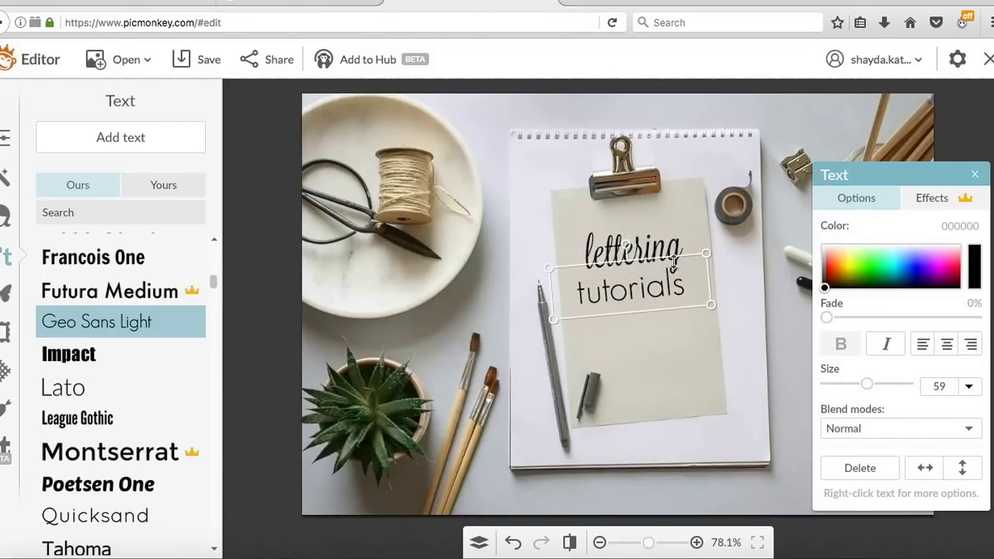
pyautogui.moveTo(707, 252); pyautogui.dragTo(724, 246)
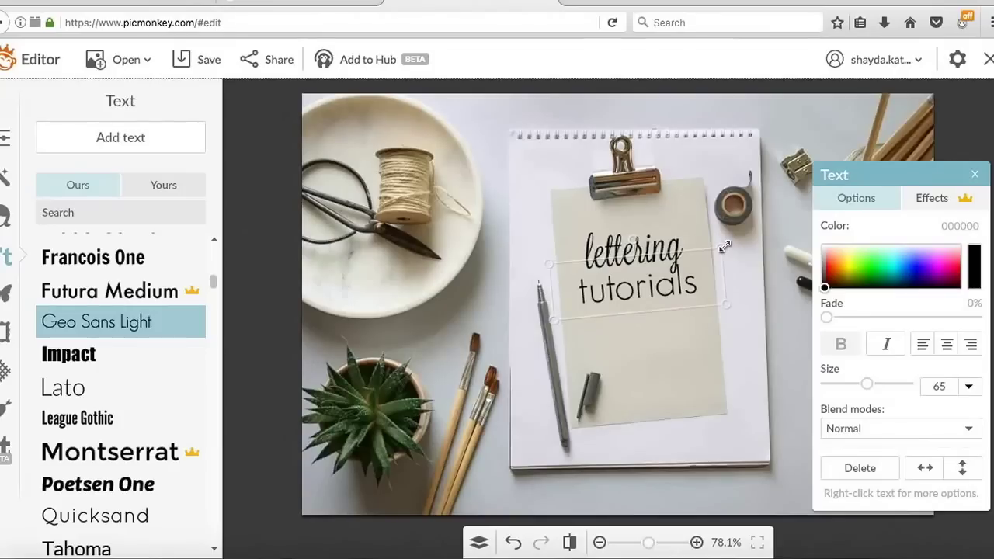
pyautogui.moveTo(662, 282); pyautogui.dragTo(666, 284)
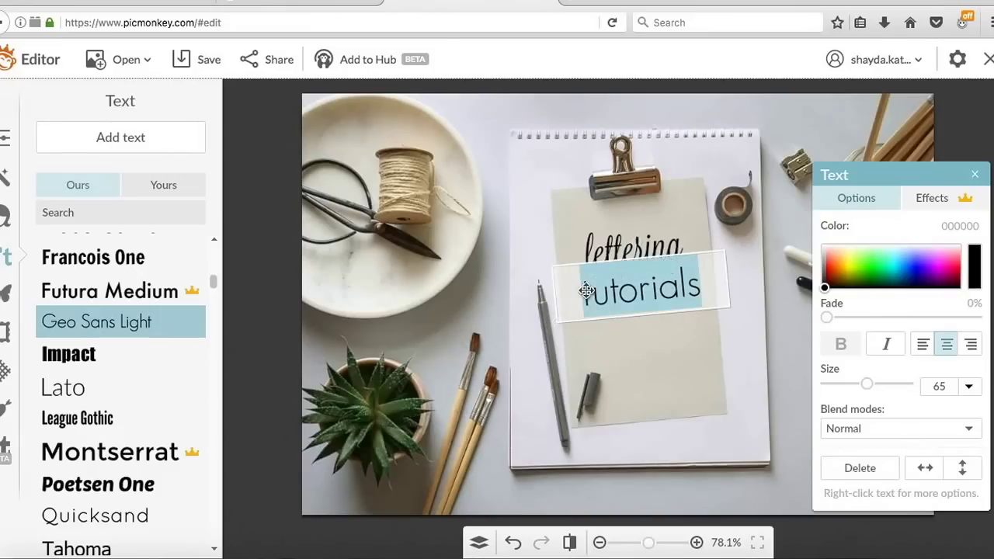
pyautogui.click(638, 347)
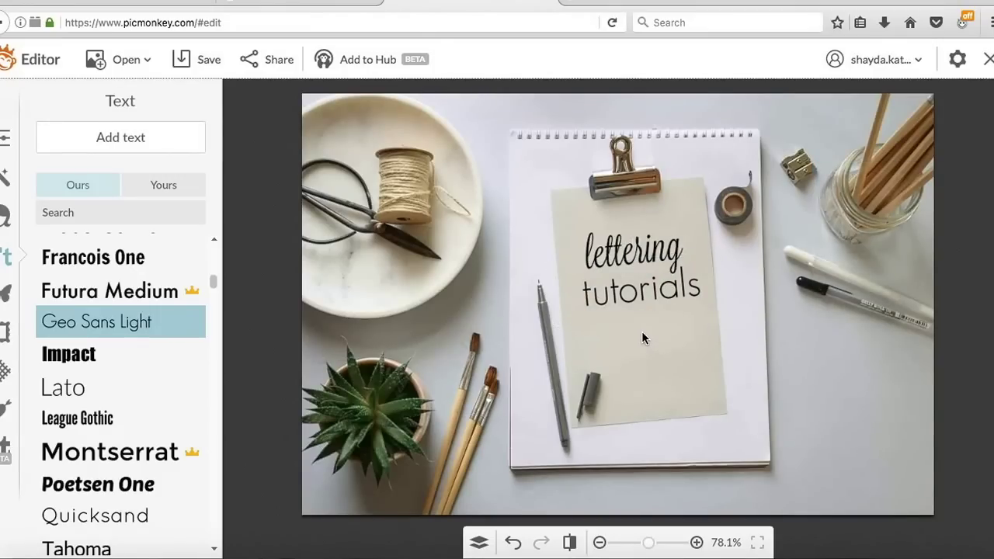
pyautogui.click(647, 293)
# - Set 'tutorials' in Didact Gothic and shrink it to size 51
pyautogui.click(650, 292)
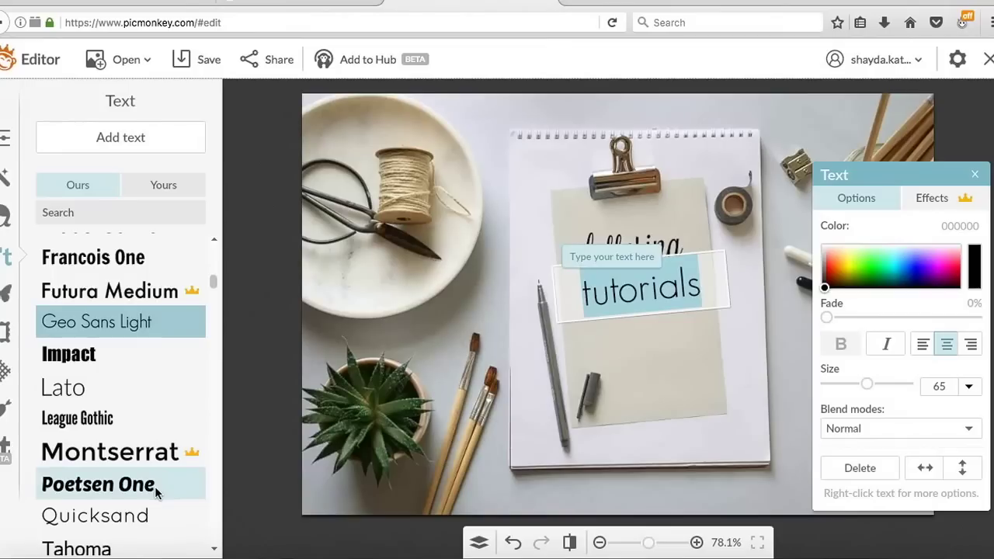
pyautogui.scroll(2, 211, 283)
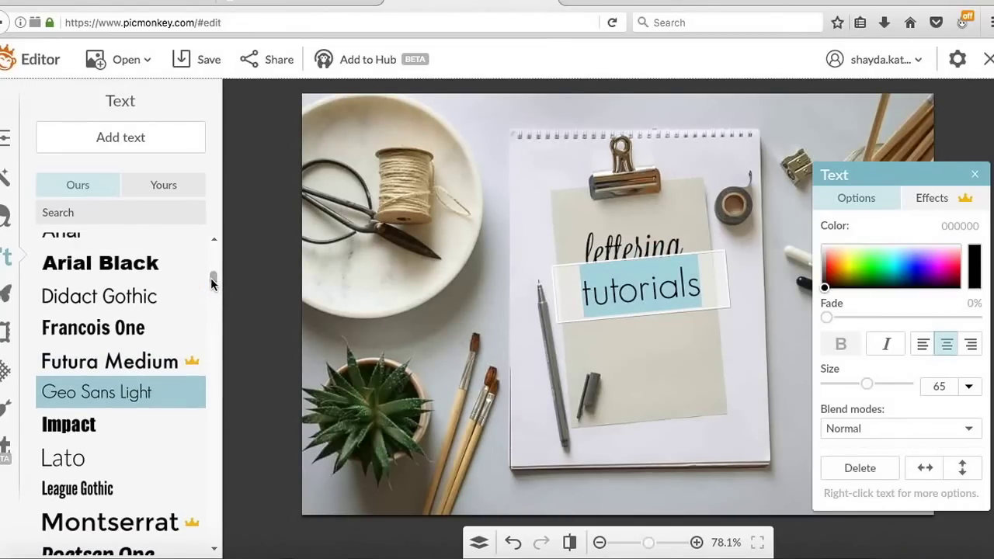
pyautogui.click(141, 300)
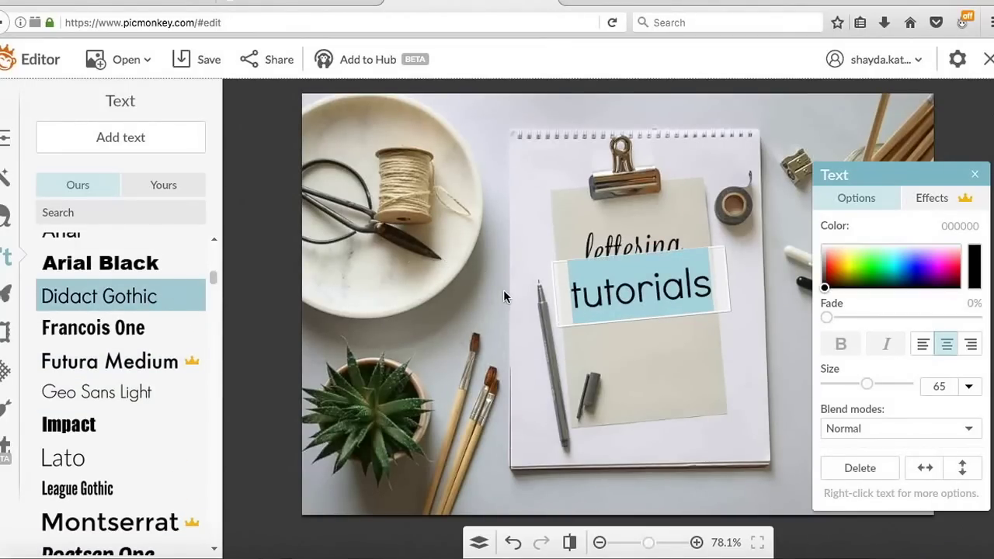
pyautogui.click(629, 296)
pyautogui.moveTo(868, 386); pyautogui.dragTo(862, 386)
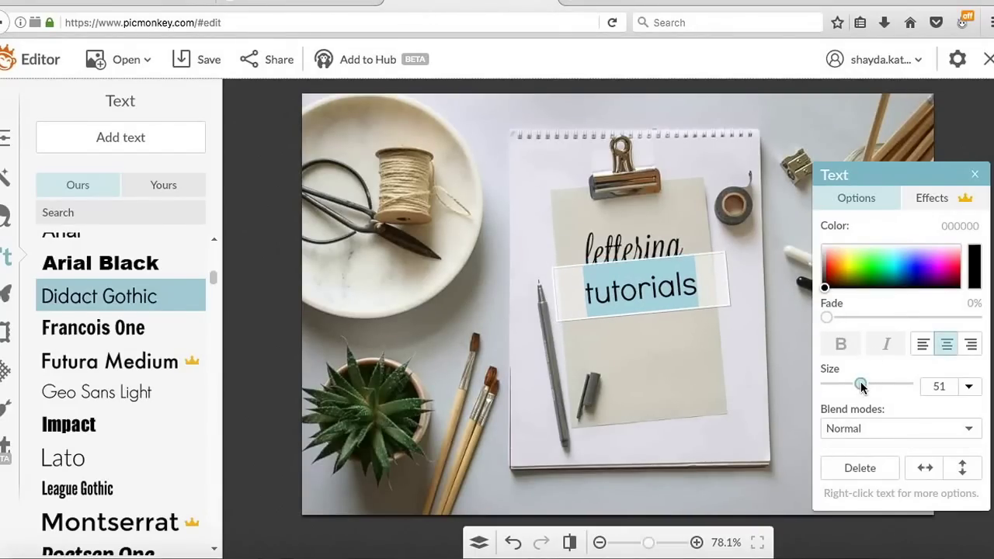
pyautogui.click(723, 347)
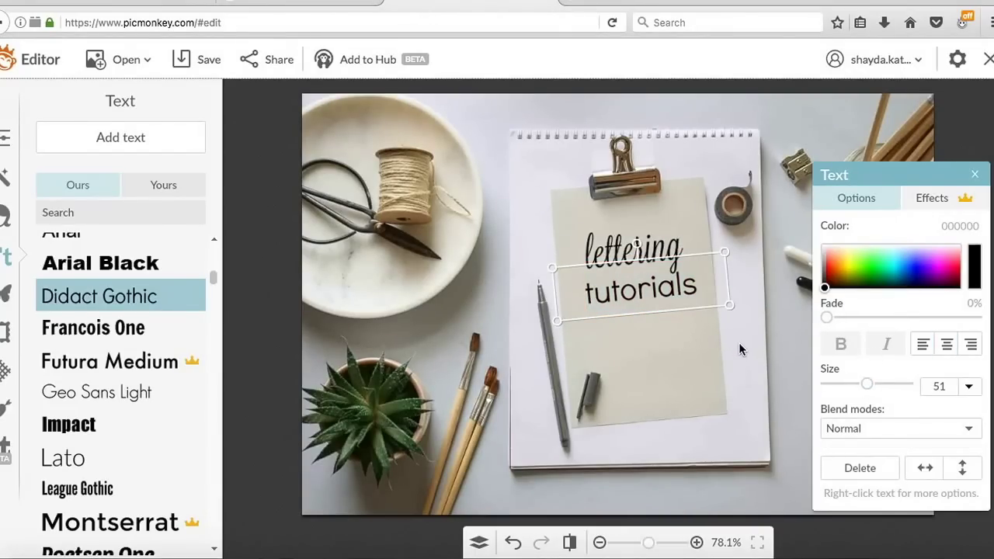
pyautogui.click(785, 333)
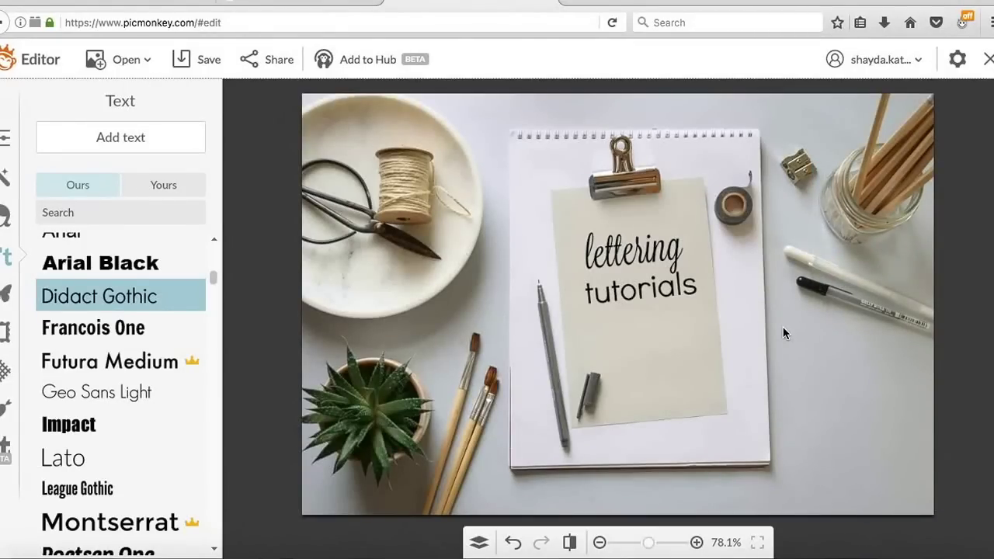
# - Replace the lowercase 't' with 'T' so the word reads 'Tutorials'
pyautogui.click(630, 288)
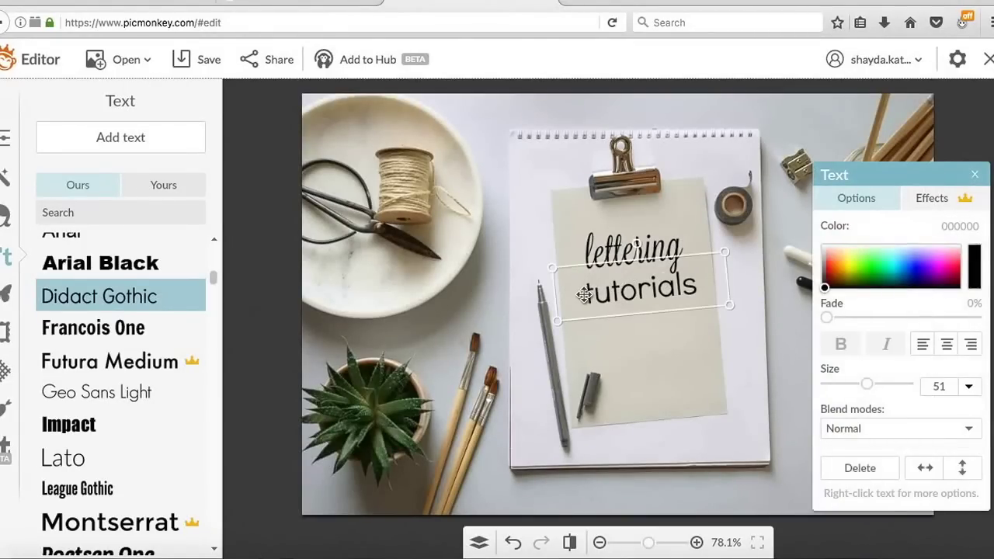
pyautogui.click(590, 292)
pyautogui.click(590, 292)
pyautogui.press('BackSpace')
pyautogui.write('T')
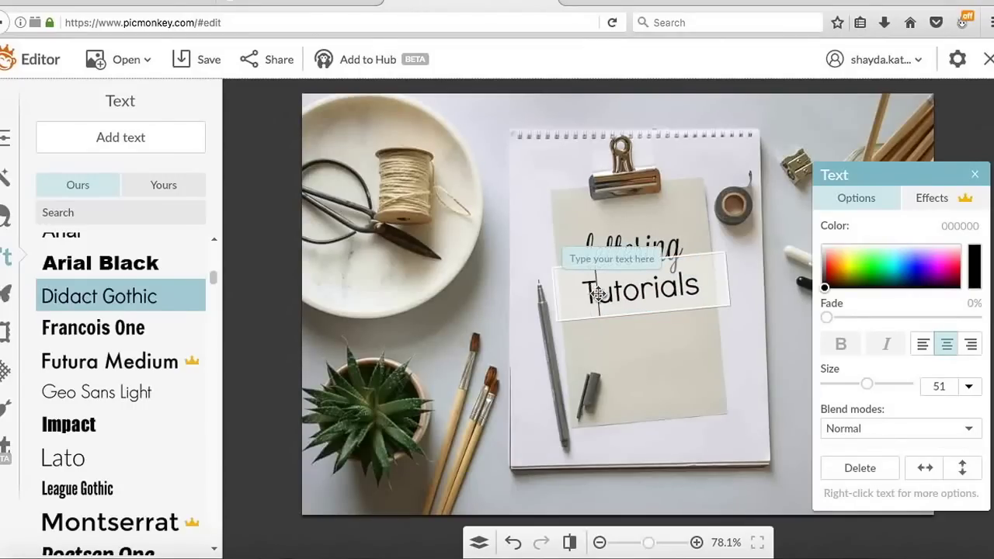
pyautogui.click(669, 347)
pyautogui.click(740, 340)
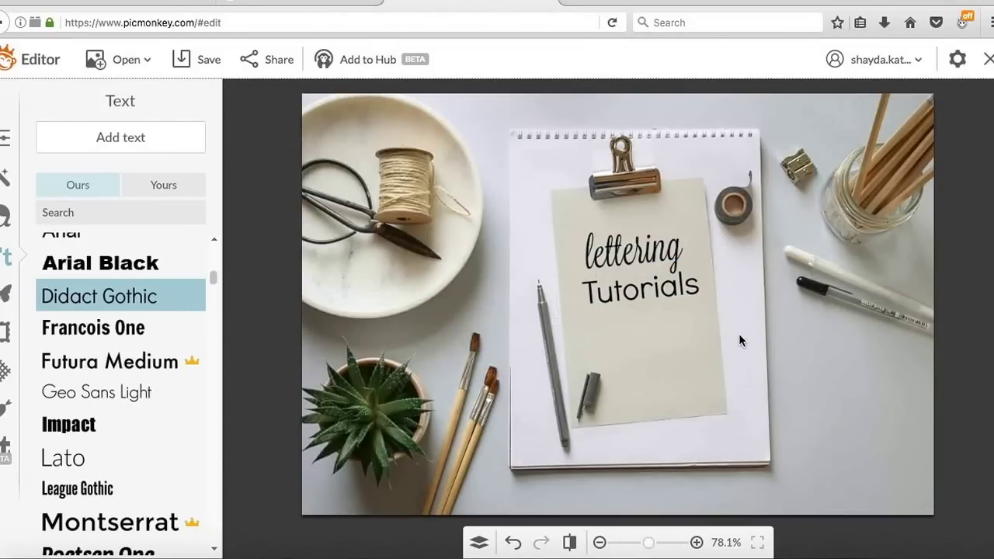
# - Browse the Ordinary Beasts, Critters, Cutimals and Labels overlay categories
pyautogui.click(3, 297)
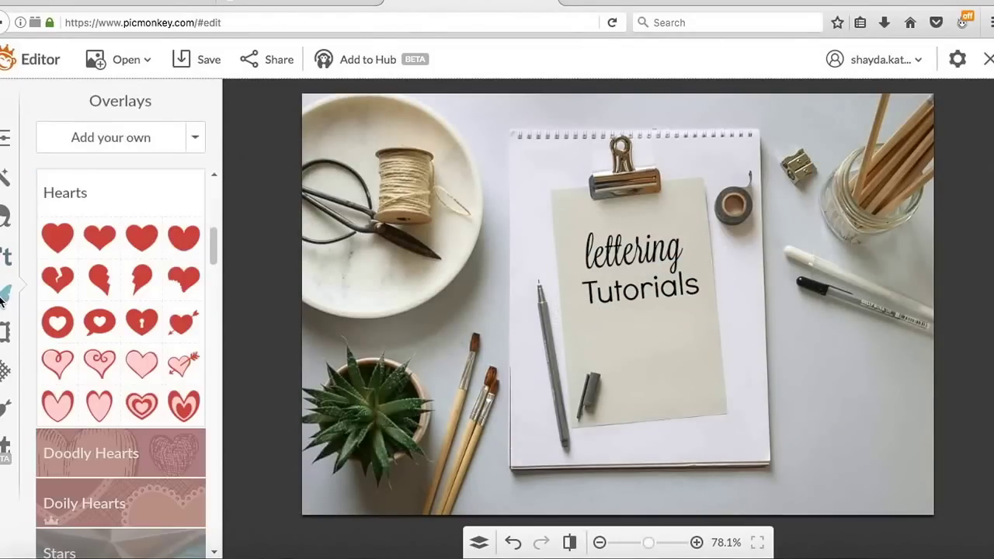
pyautogui.moveTo(213, 242); pyautogui.dragTo(213, 324)
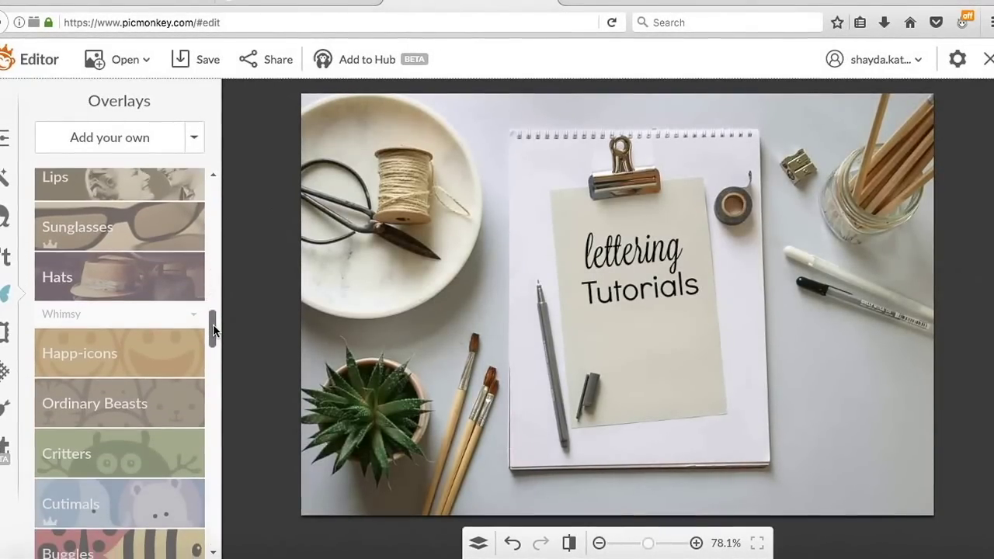
pyautogui.click(147, 402)
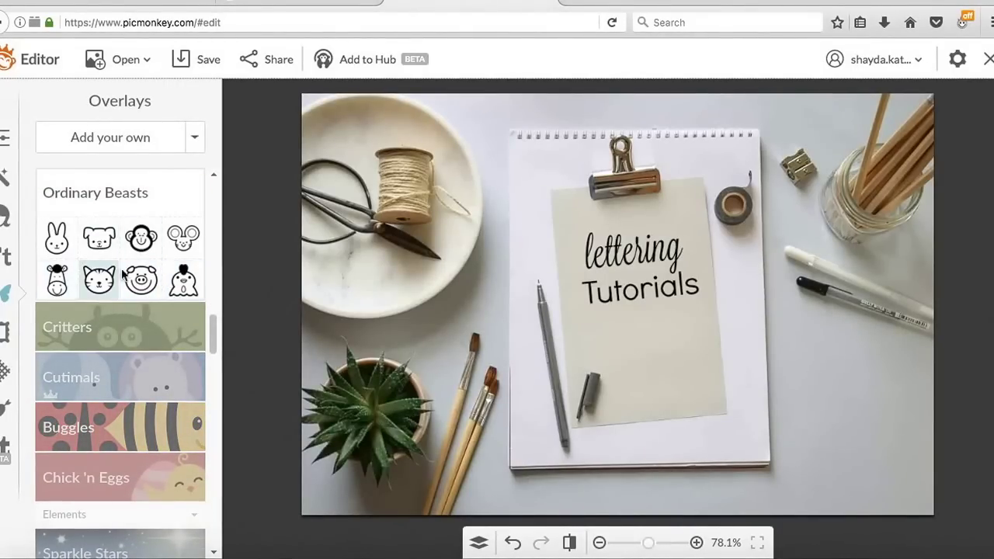
pyautogui.click(161, 329)
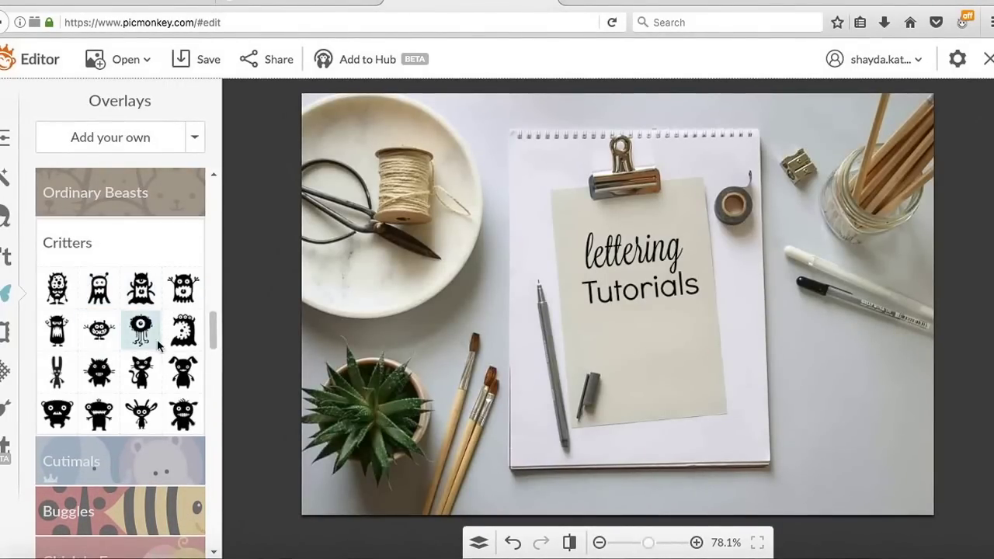
pyautogui.moveTo(211, 345); pyautogui.dragTo(211, 357)
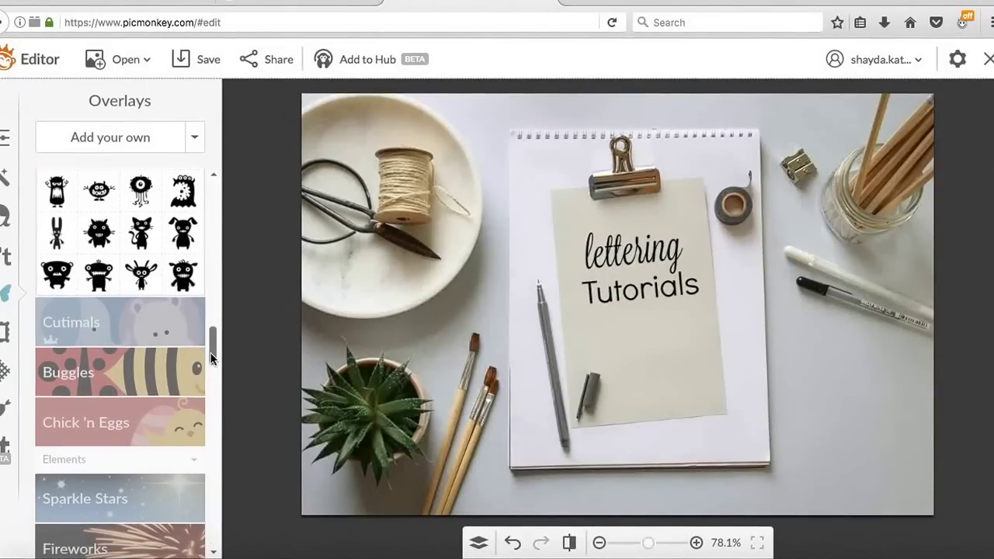
pyautogui.click(118, 317)
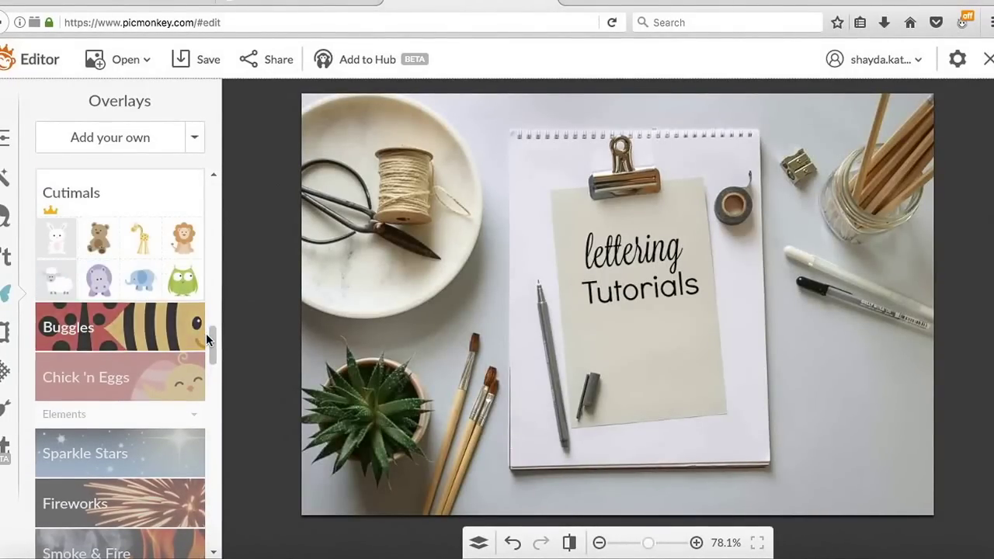
pyautogui.scroll(-5, 209, 332)
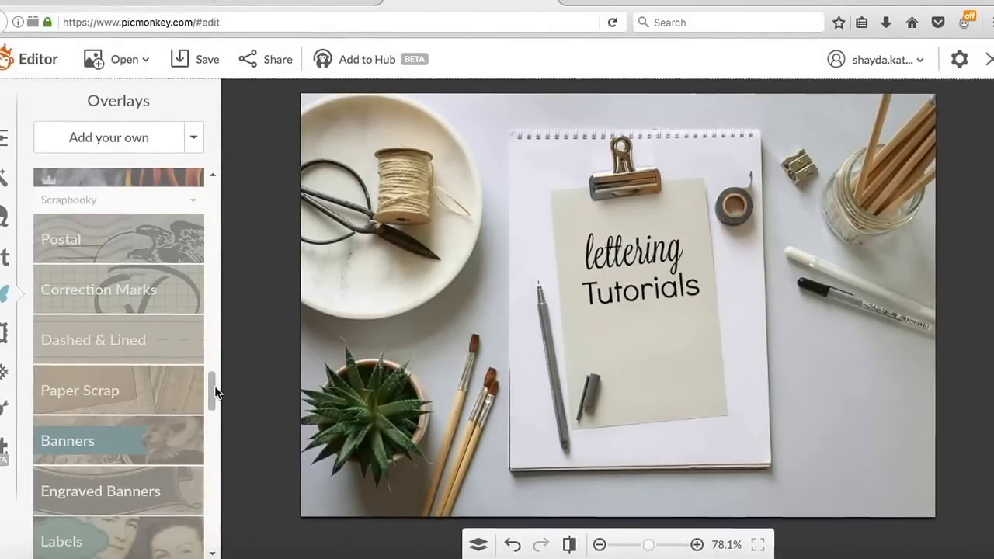
pyautogui.scroll(5, 216, 357)
pyautogui.moveTo(217, 339); pyautogui.dragTo(214, 403)
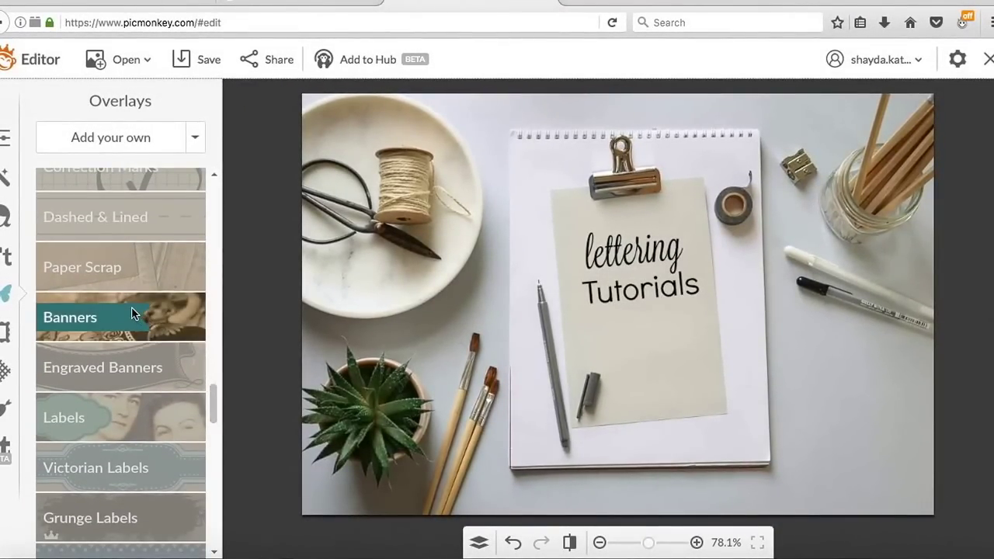
pyautogui.click(82, 414)
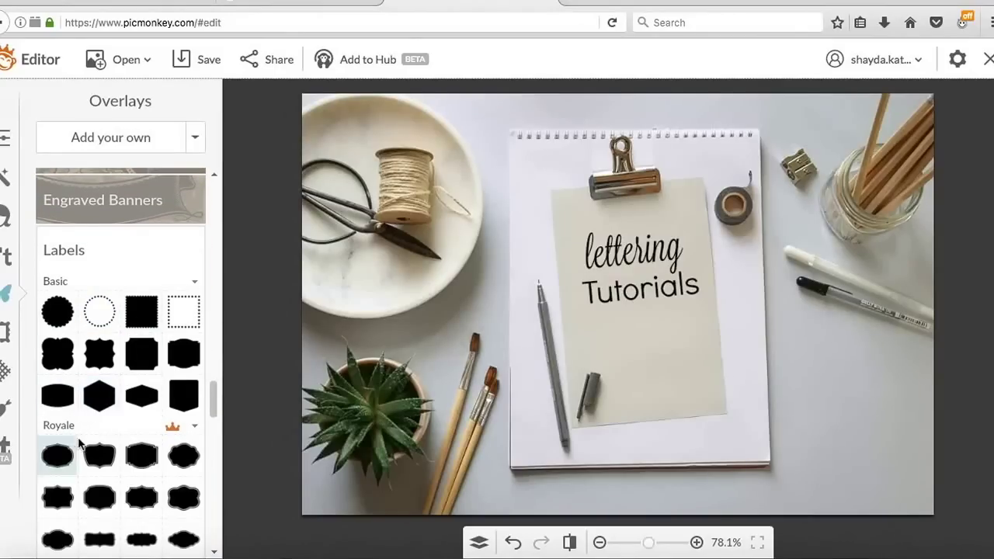
pyautogui.moveTo(216, 401); pyautogui.dragTo(217, 412)
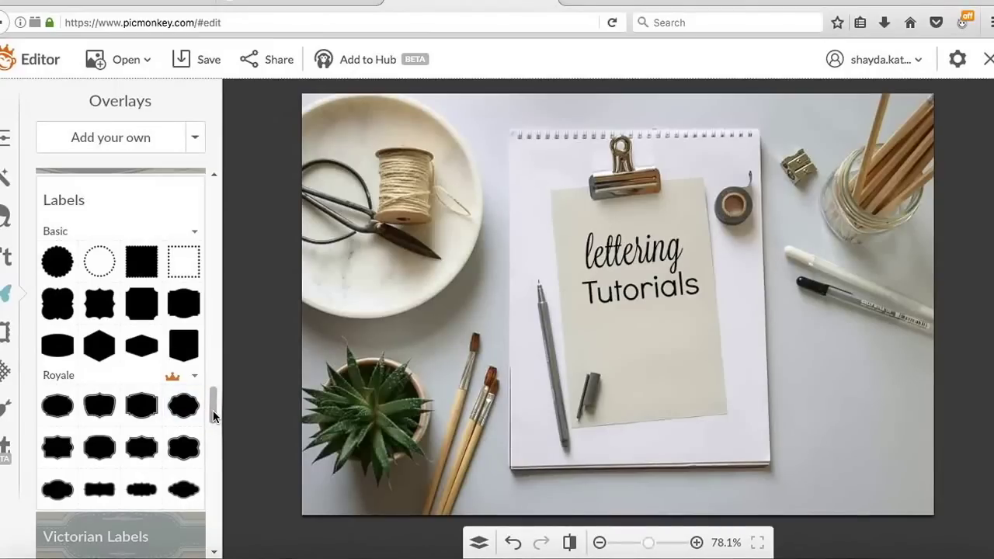
pyautogui.moveTo(213, 416); pyautogui.dragTo(215, 358)
# - Add the pointed-end banner from Banners and move it down-right on the photo
pyautogui.click(114, 466)
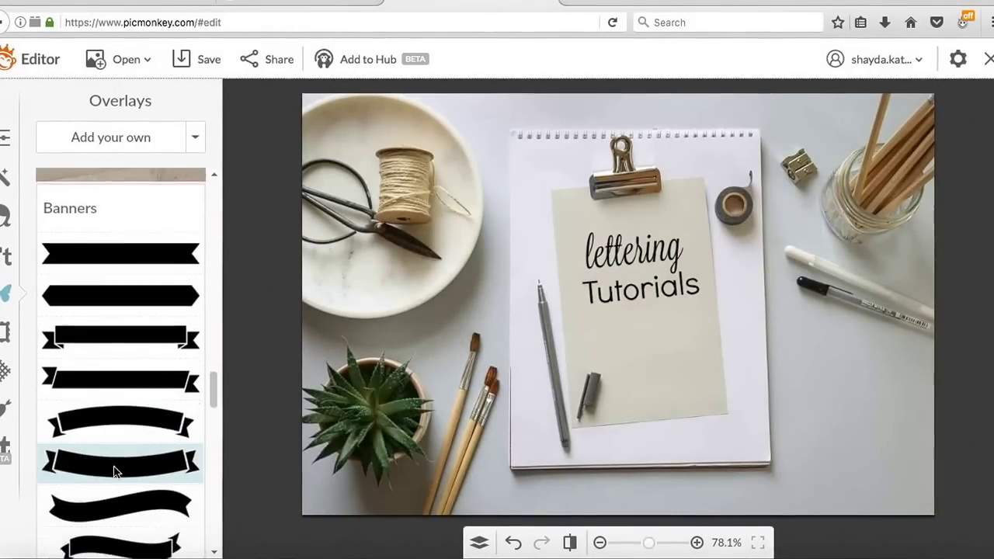
pyautogui.scroll(-1, 124, 388)
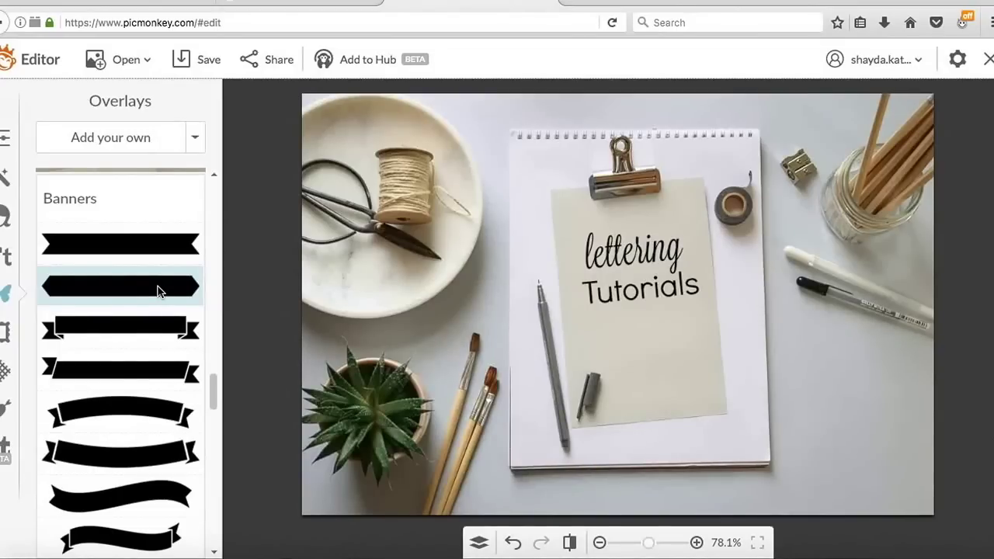
pyautogui.click(158, 291)
pyautogui.moveTo(577, 278); pyautogui.dragTo(752, 390)
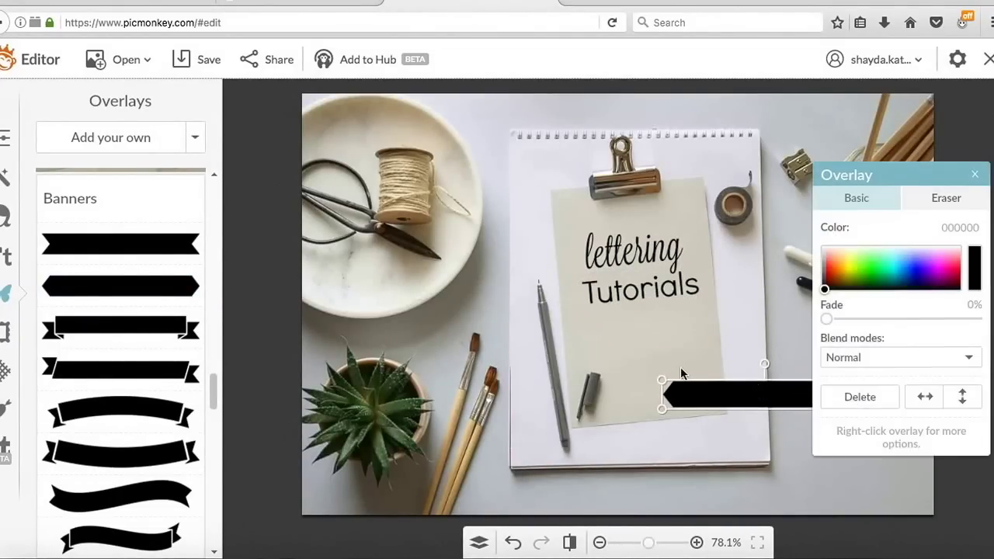
# - Enlarge the banner and stretch it low across the lower right of the photo
pyautogui.moveTo(665, 379); pyautogui.dragTo(388, 214)
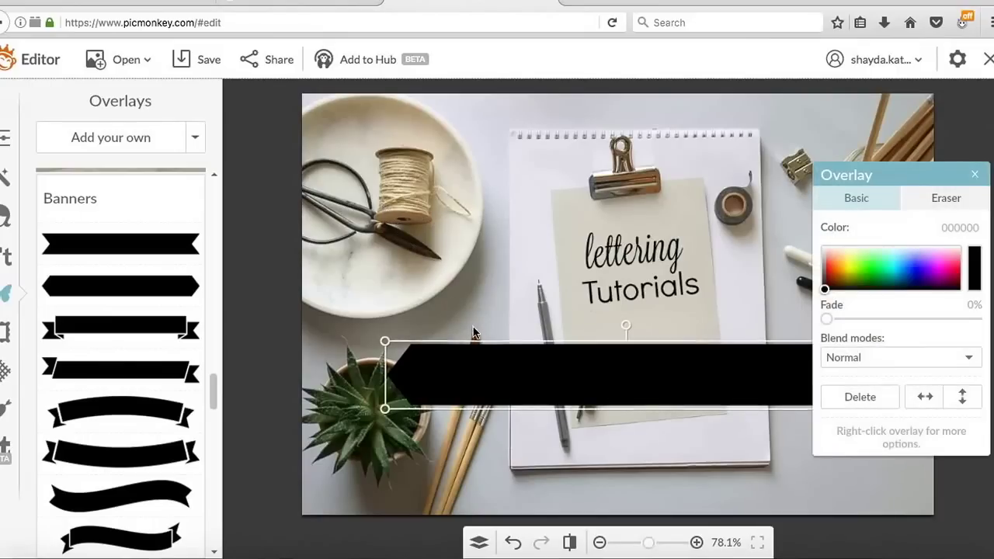
pyautogui.moveTo(484, 376); pyautogui.dragTo(625, 389)
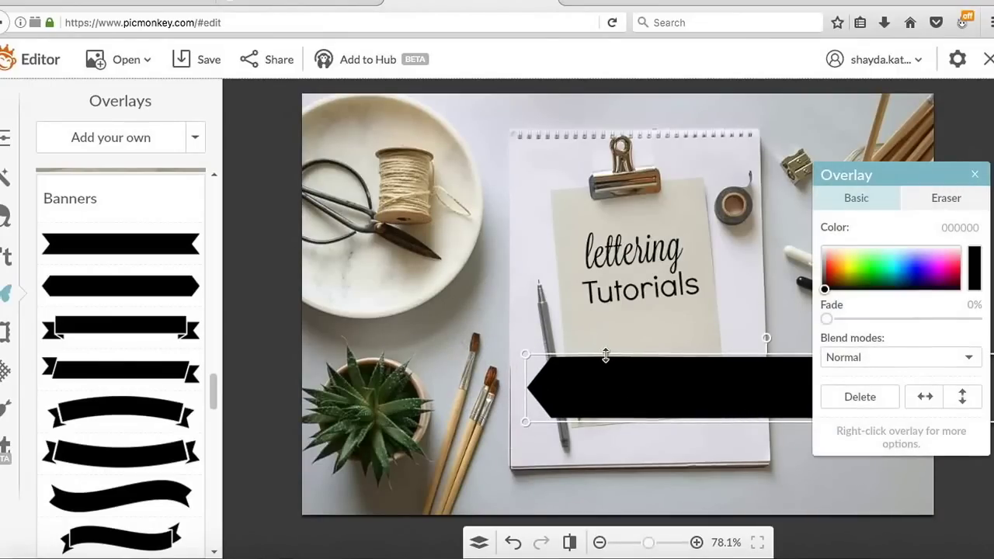
pyautogui.moveTo(605, 355); pyautogui.dragTo(606, 311)
pyautogui.moveTo(557, 358); pyautogui.dragTo(798, 422)
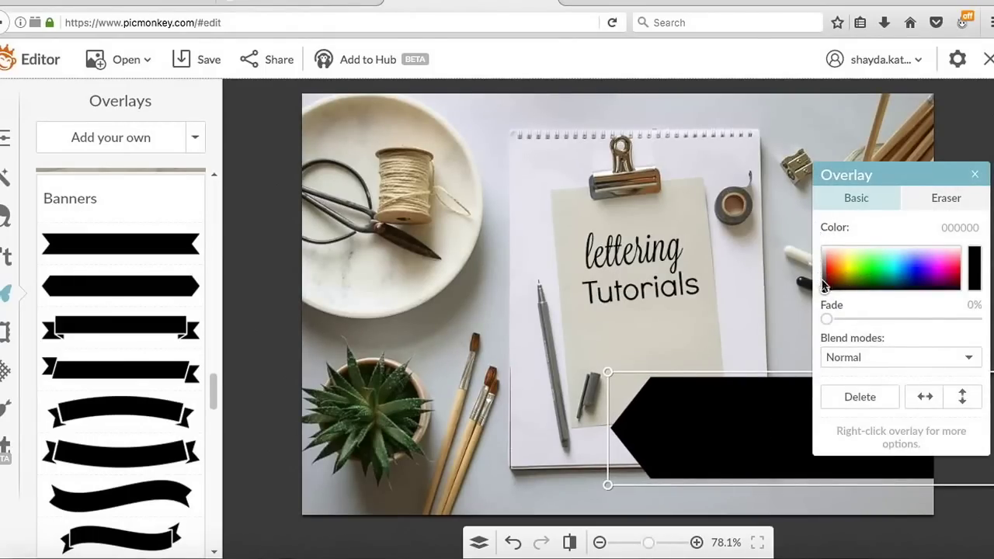
# - Make the banner white (ffffff) with 41% fade and nudge it up slightly
pyautogui.moveTo(826, 291); pyautogui.dragTo(825, 247)
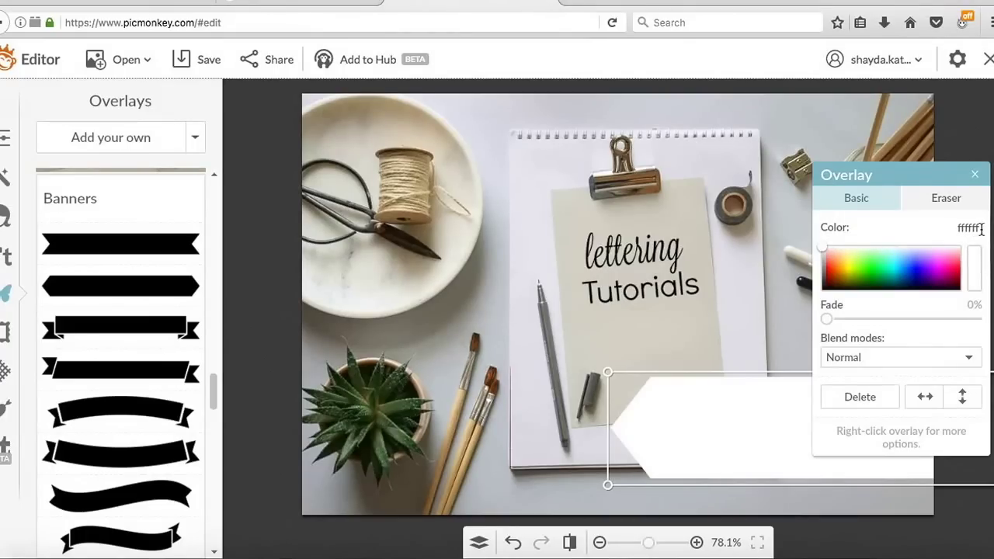
pyautogui.moveTo(909, 175); pyautogui.dragTo(905, 96)
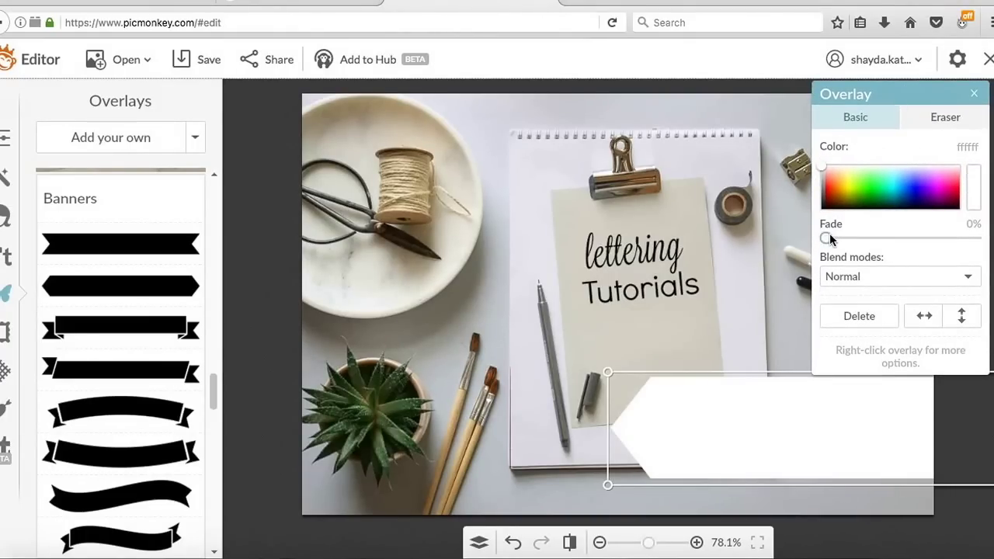
pyautogui.moveTo(830, 239); pyautogui.dragTo(890, 239)
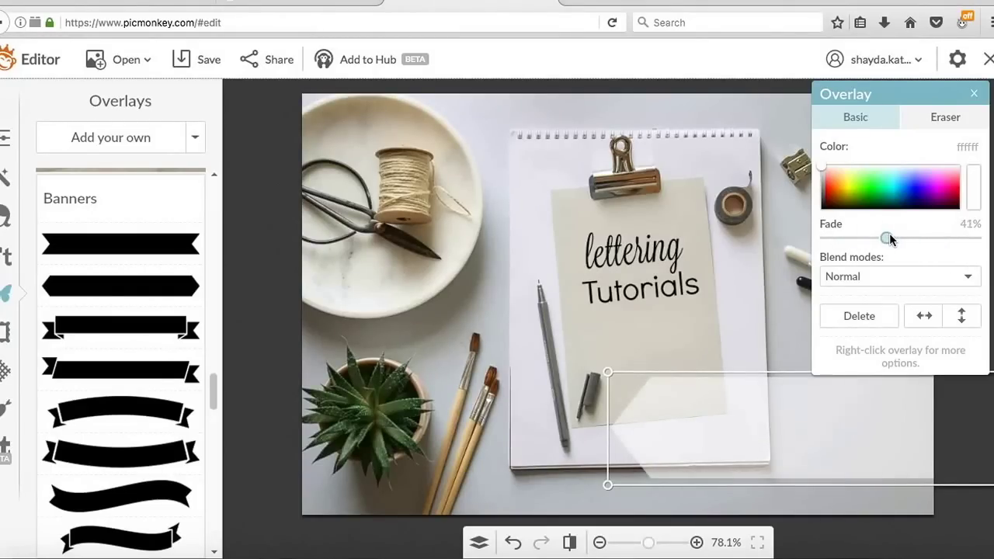
pyautogui.click(797, 315)
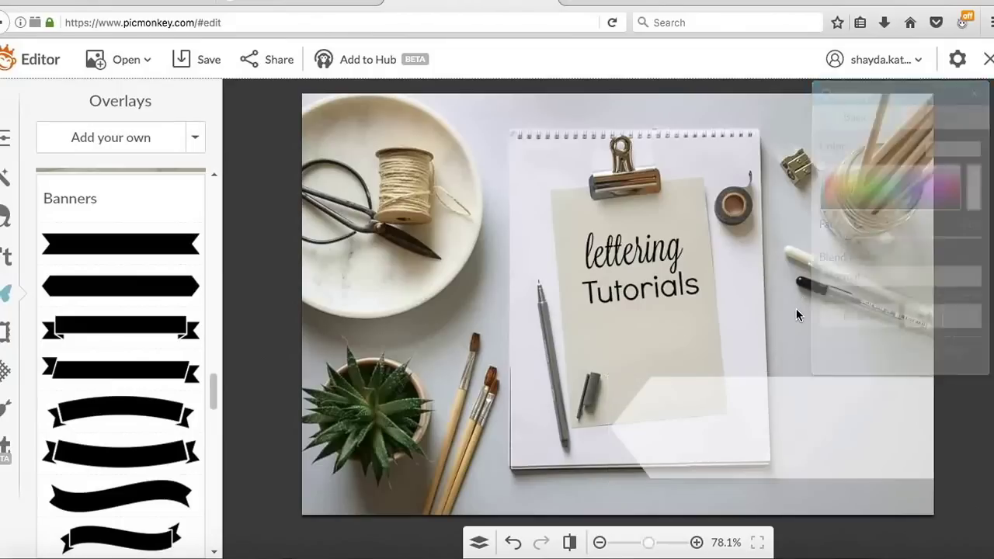
pyautogui.click(748, 397)
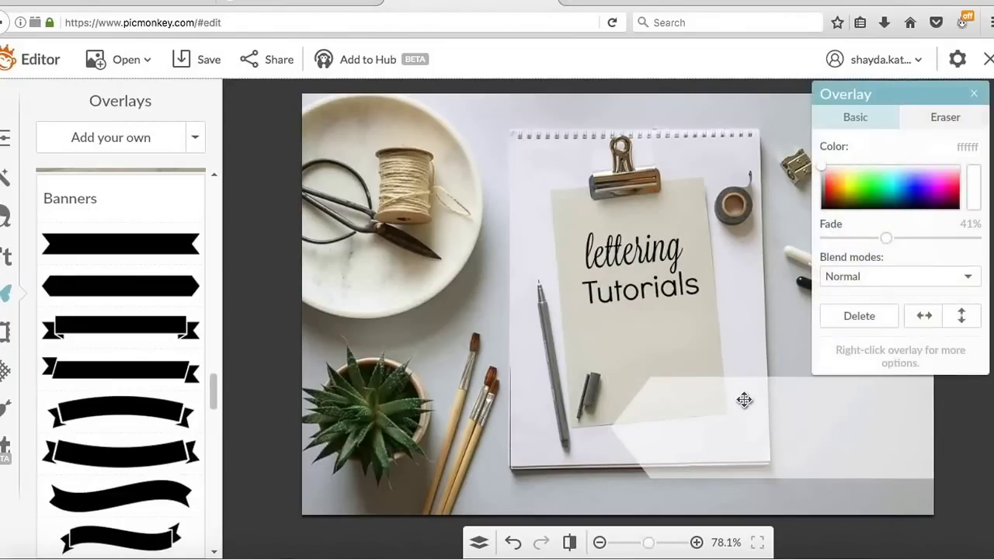
pyautogui.click(745, 371)
pyautogui.click(747, 396)
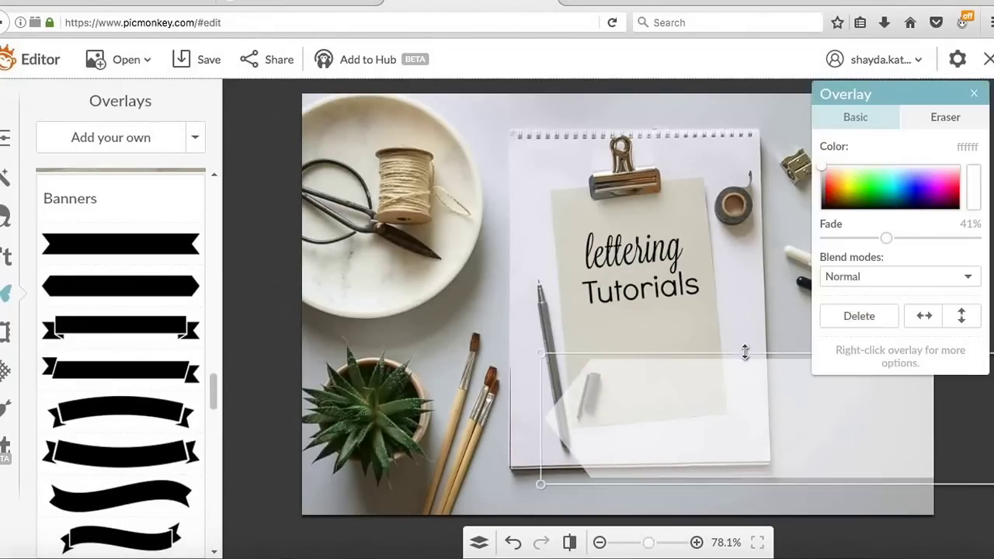
pyautogui.click(748, 408)
pyautogui.moveTo(779, 424); pyautogui.dragTo(757, 409)
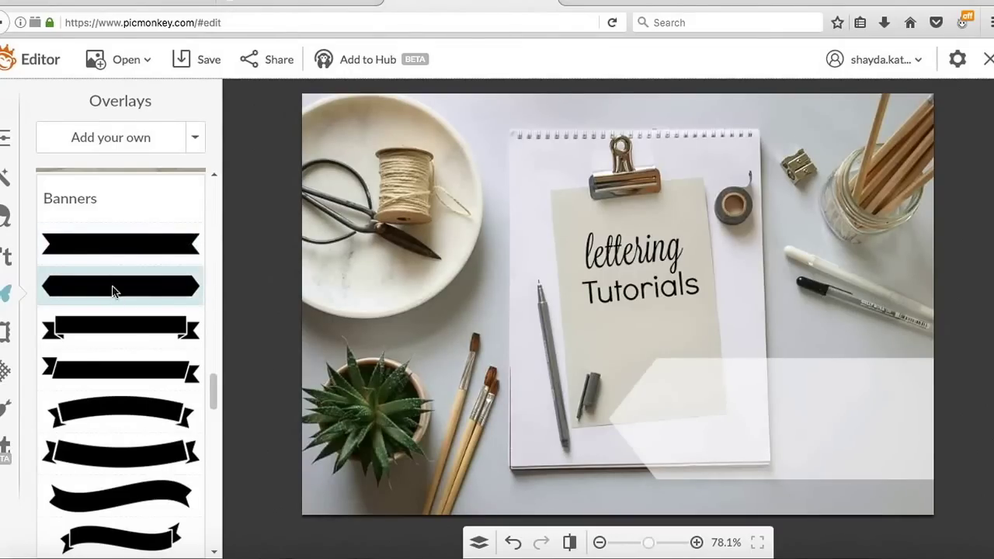
pyautogui.click(5, 256)
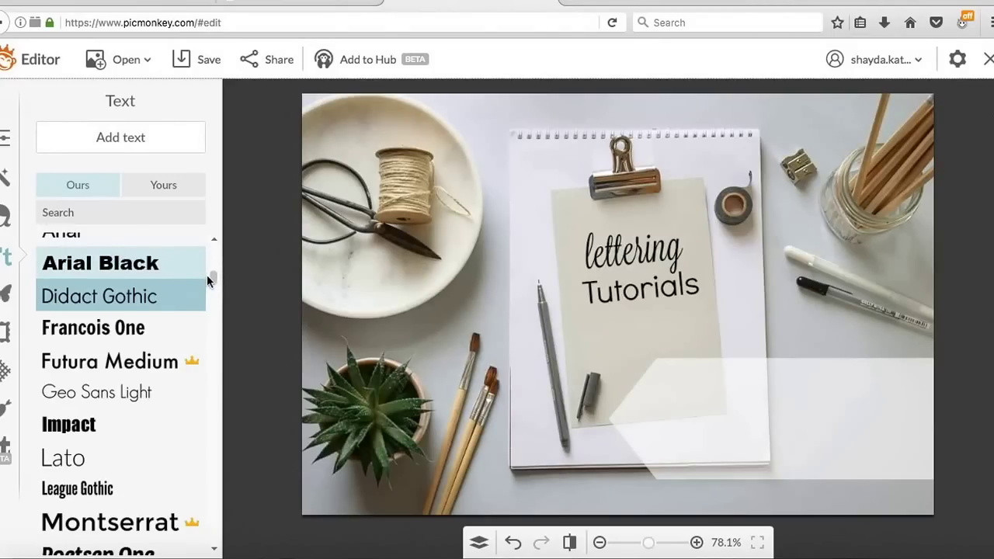
# - Switch the font list to Yours and choose Bedini from the Recent fonts
pyautogui.scroll(3, 211, 269)
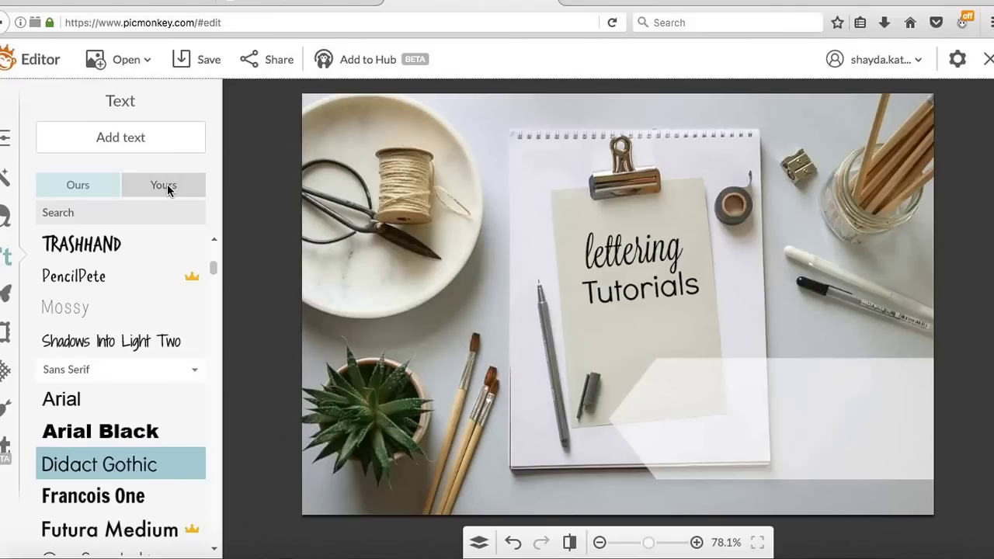
pyautogui.click(167, 184)
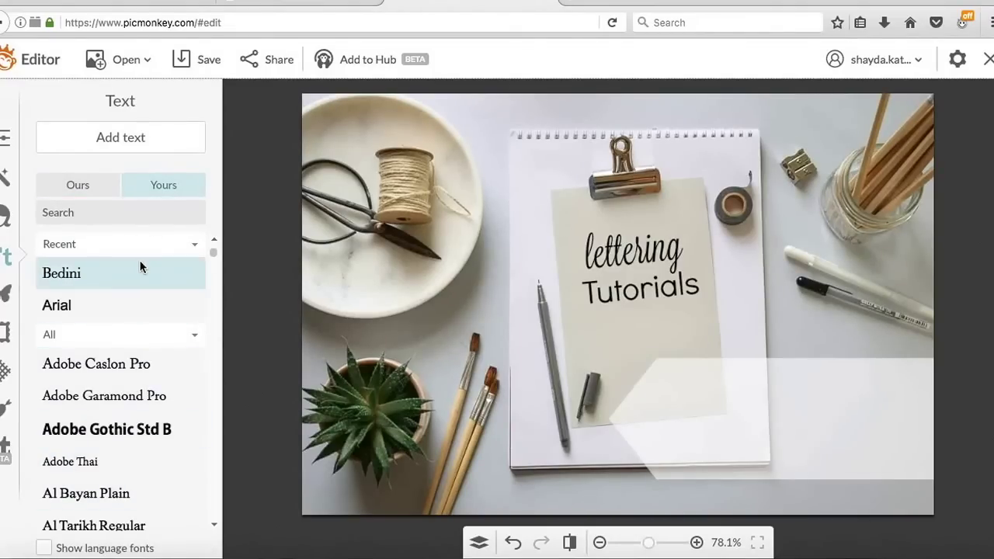
pyautogui.click(116, 269)
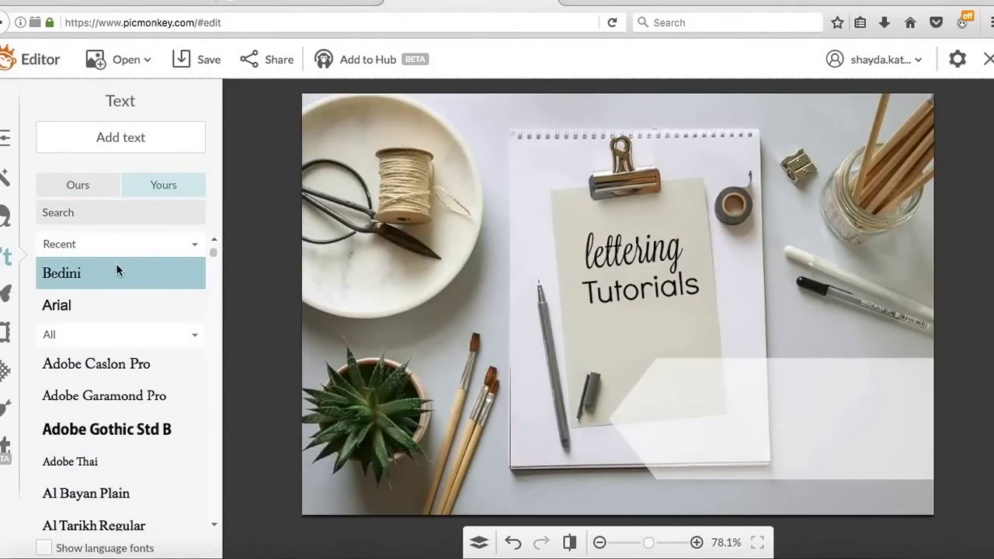
# - Add three text boxes holding the author's first name, the surname, and 'by'
pyautogui.click(139, 139)
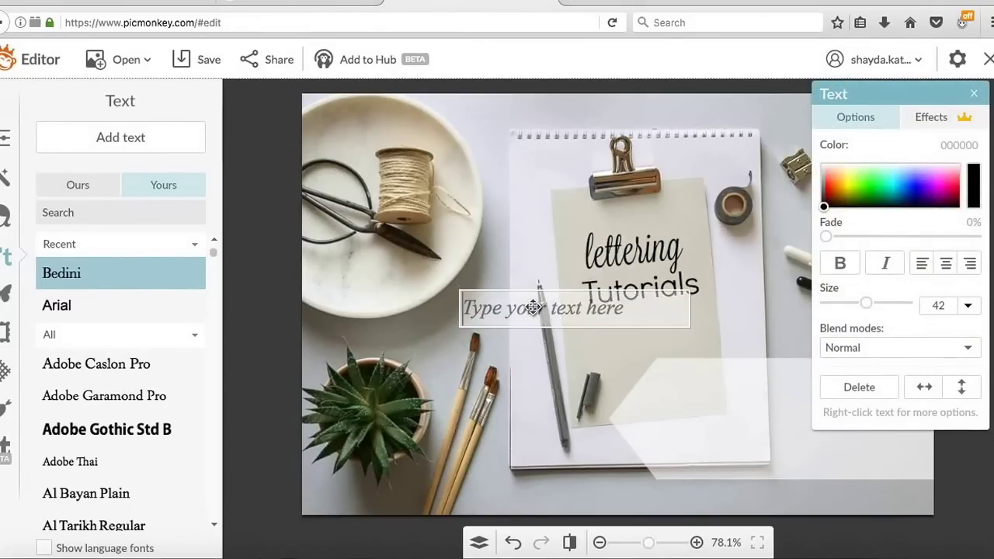
pyautogui.write('Shayda')
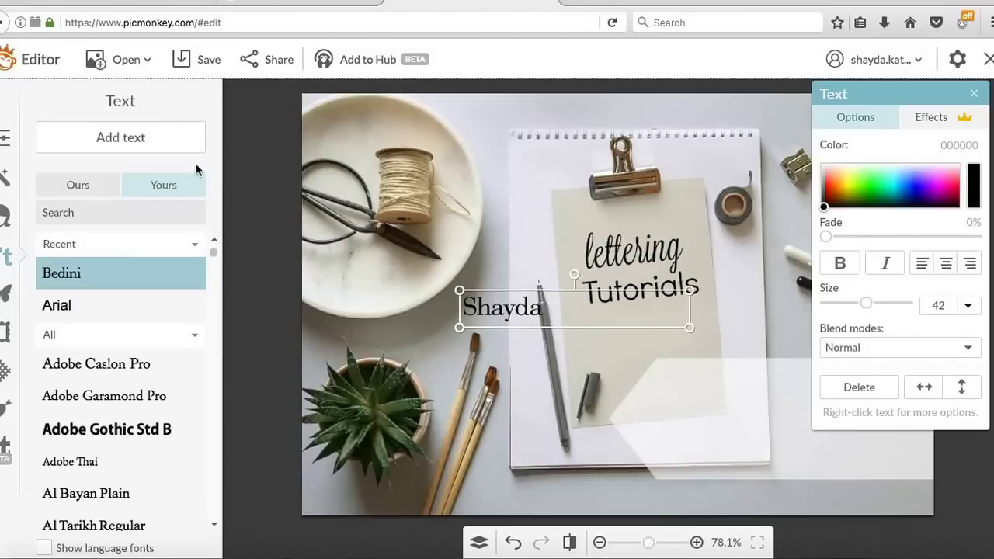
pyautogui.click(171, 146)
pyautogui.moveTo(490, 321); pyautogui.dragTo(504, 338)
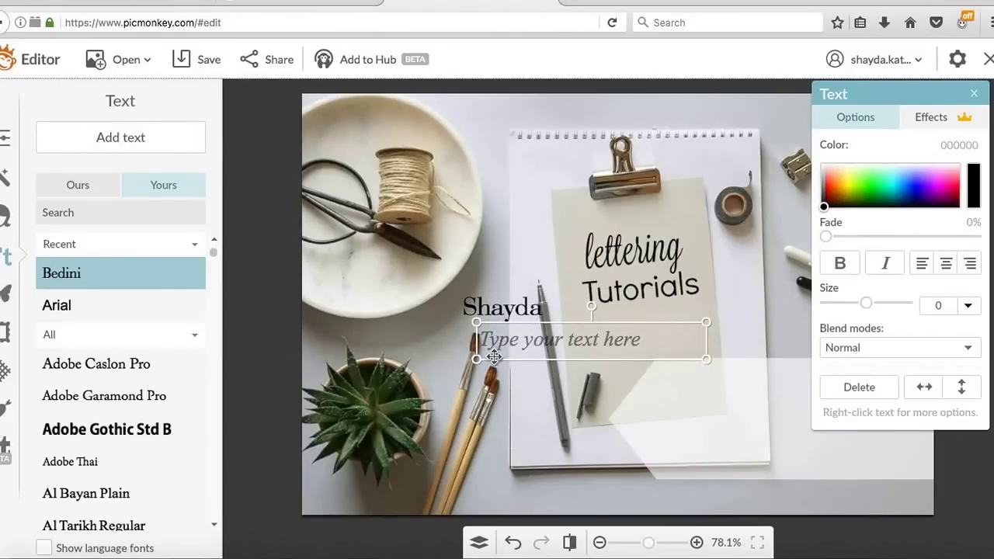
pyautogui.write('Campbell')
pyautogui.click(146, 136)
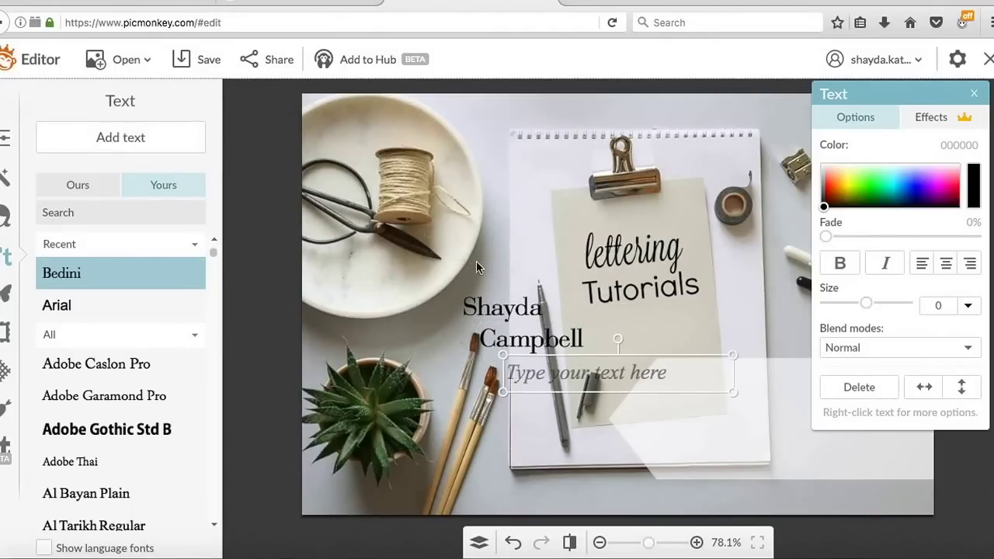
pyautogui.write('by')
# - Place 'by' beside Tutorials and enlarge the first name to size 57 next to it
pyautogui.click(512, 339)
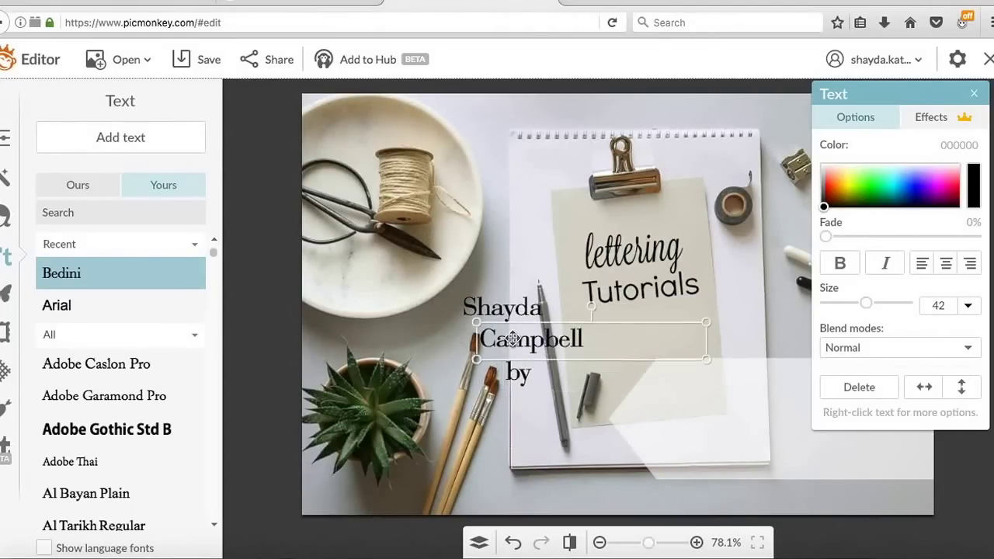
pyautogui.moveTo(852, 94); pyautogui.dragTo(346, 103)
pyautogui.moveTo(515, 371)
pyautogui.mouseDown()
pyautogui.moveTo(673, 334)
pyautogui.moveTo(802, 324)
pyautogui.moveTo(683, 330)
pyautogui.mouseUp()
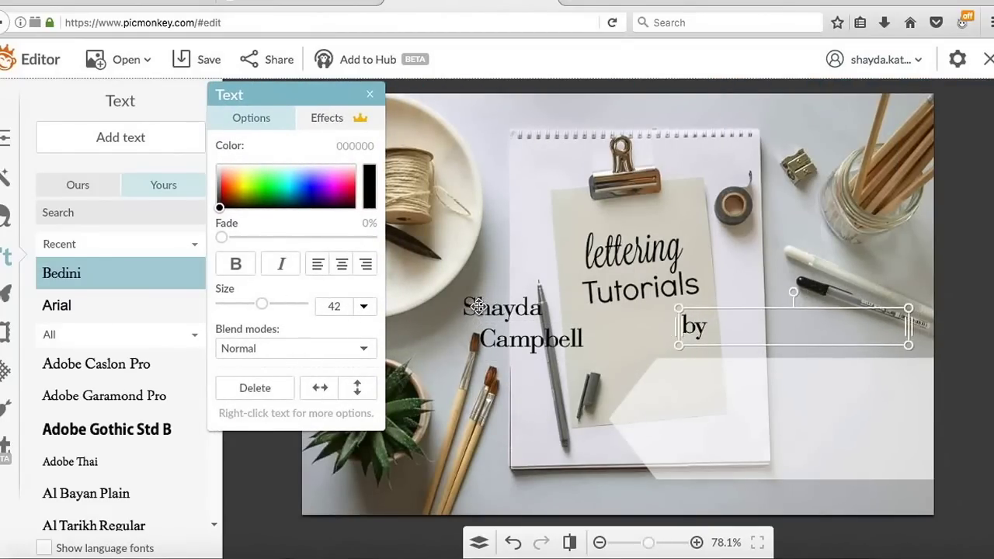
pyautogui.moveTo(481, 307)
pyautogui.mouseDown()
pyautogui.moveTo(729, 309)
pyautogui.moveTo(789, 336)
pyautogui.moveTo(736, 327)
pyautogui.moveTo(700, 298)
pyautogui.mouseUp()
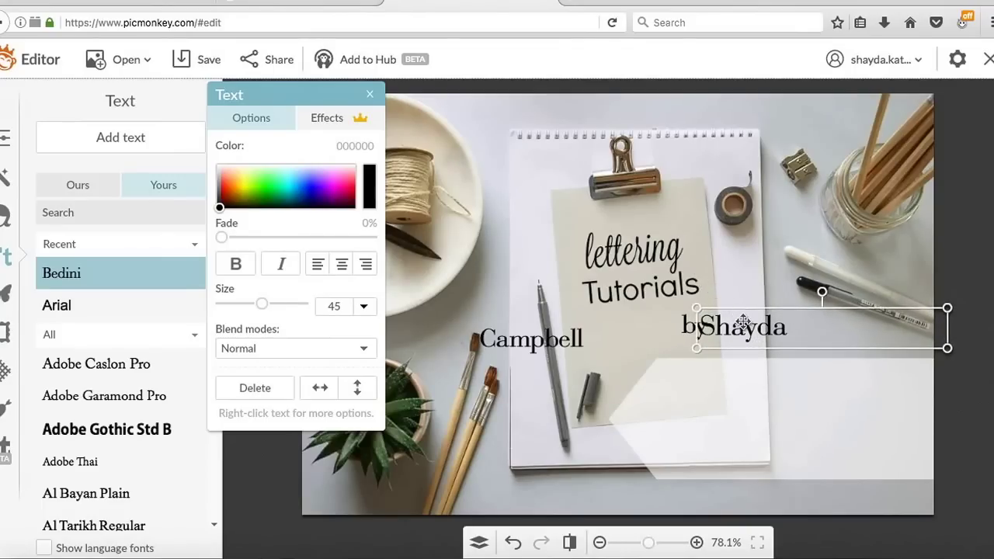
pyautogui.doubleClick(719, 309)
pyautogui.moveTo(262, 304); pyautogui.dragTo(271, 306)
pyautogui.click(768, 326)
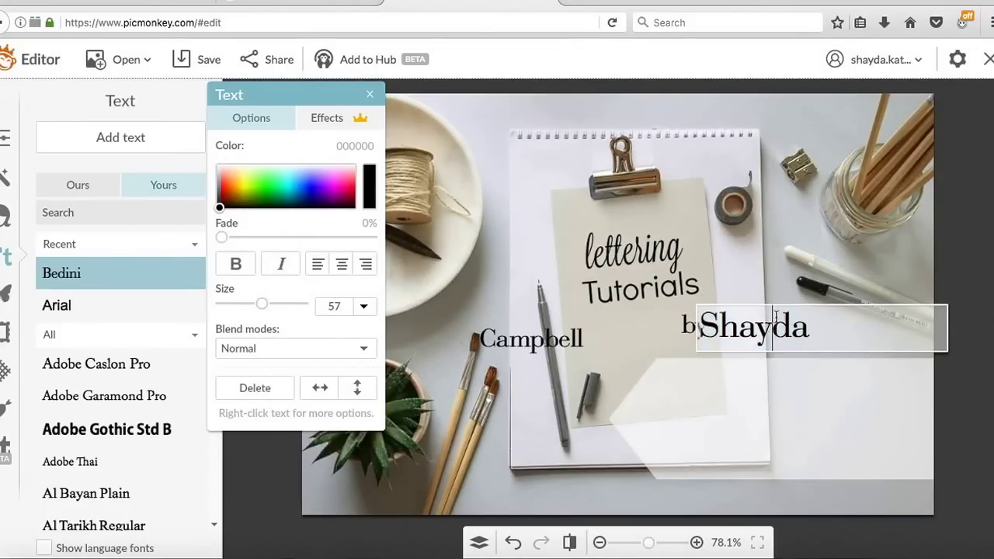
pyautogui.moveTo(755, 318); pyautogui.dragTo(773, 316)
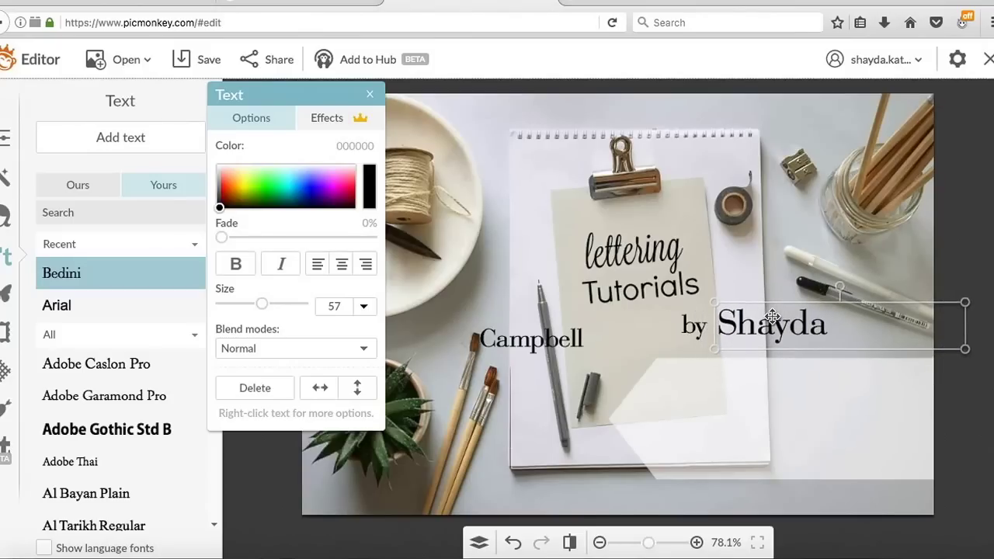
# - Enlarge the surname and split 'by' into its own text box, moved aside
pyautogui.click(505, 335)
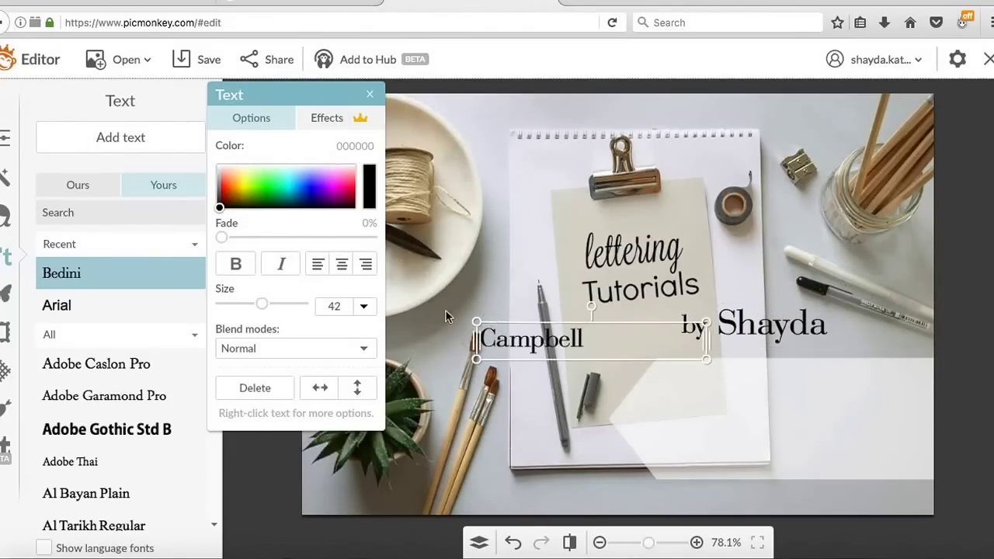
pyautogui.moveTo(262, 304); pyautogui.dragTo(279, 308)
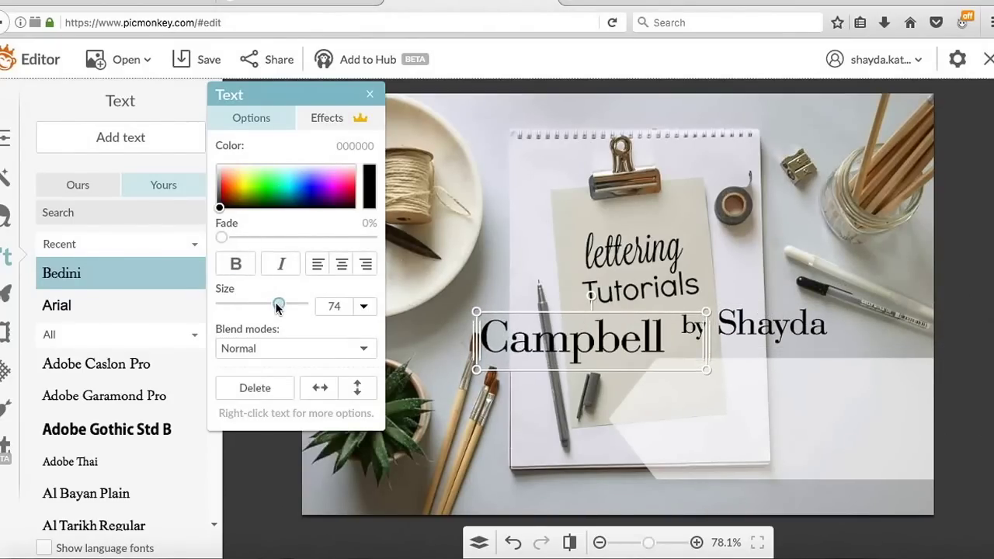
pyautogui.click(754, 326)
pyautogui.doubleClick(750, 324)
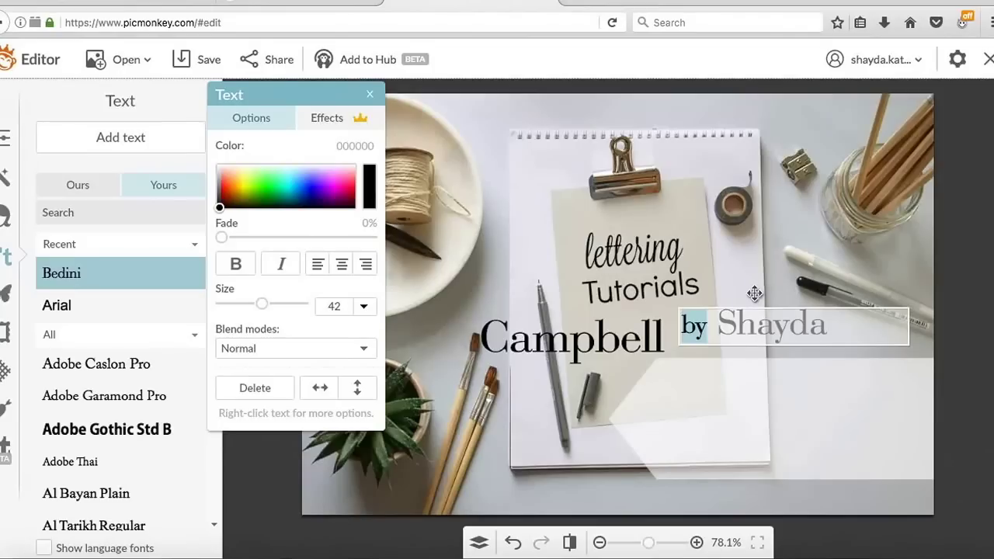
pyautogui.click(705, 325)
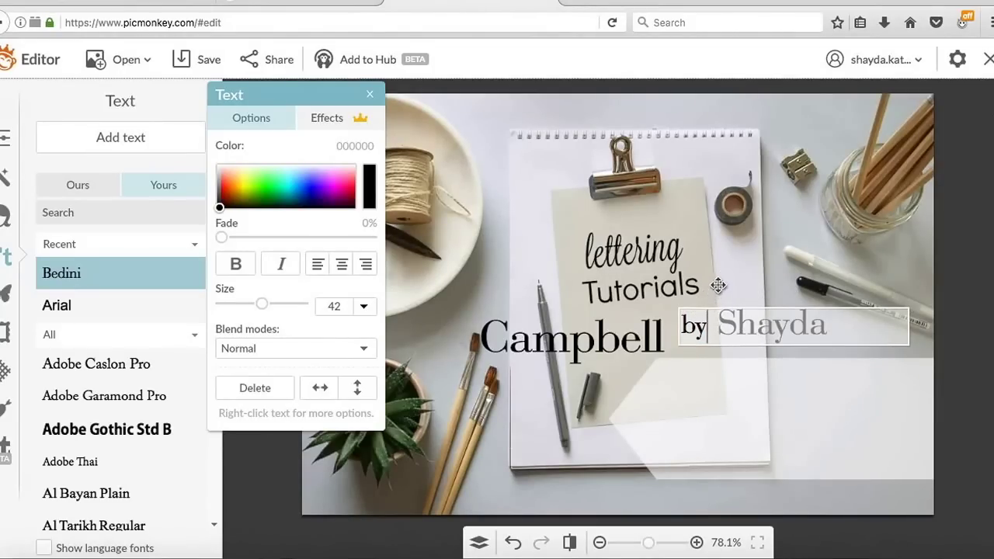
pyautogui.click(729, 328)
pyautogui.moveTo(729, 328); pyautogui.dragTo(796, 391)
# - Stack the surname beneath the first name and set 'by' beside the first name
pyautogui.click(736, 308)
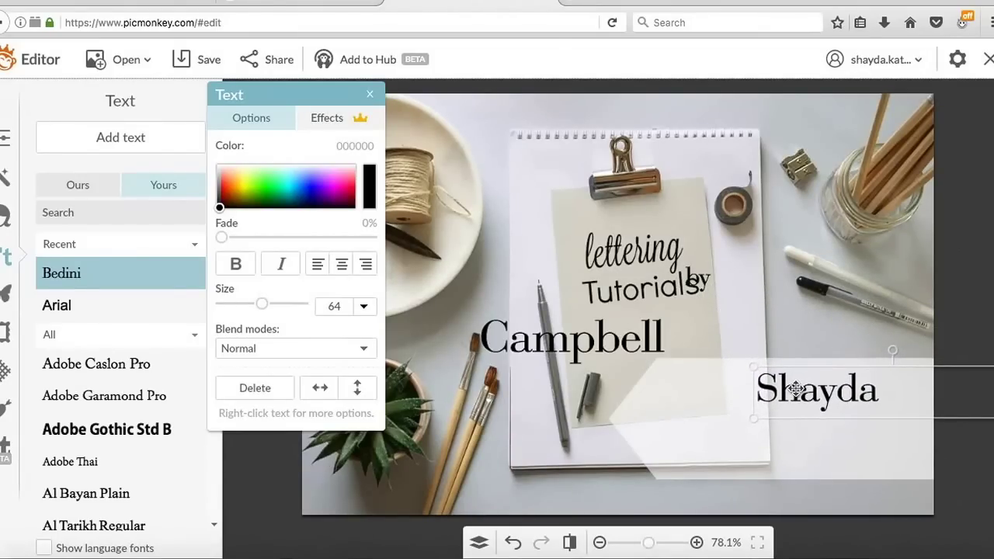
pyautogui.moveTo(605, 342); pyautogui.dragTo(811, 434)
pyautogui.click(734, 312)
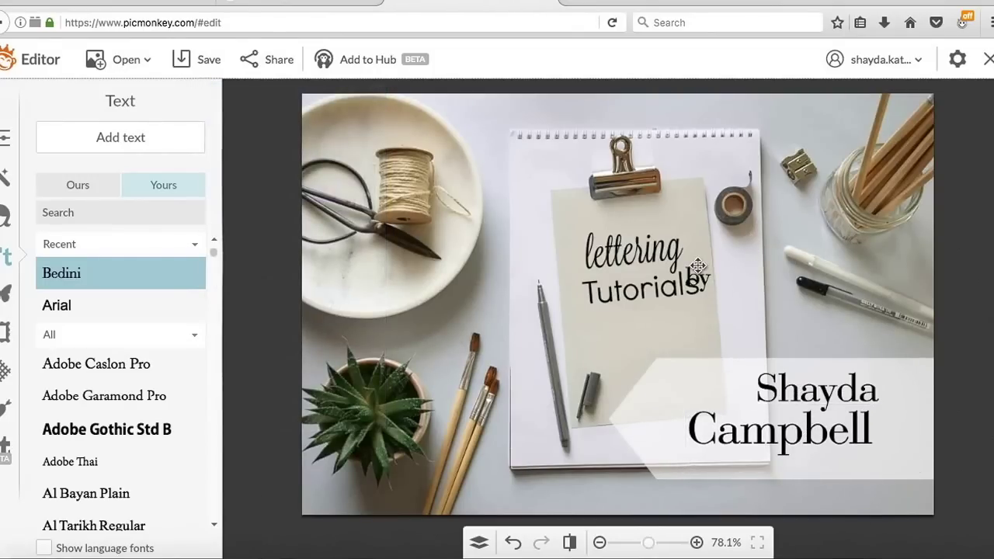
pyautogui.click(709, 276)
pyautogui.click(712, 275)
pyautogui.click(711, 275)
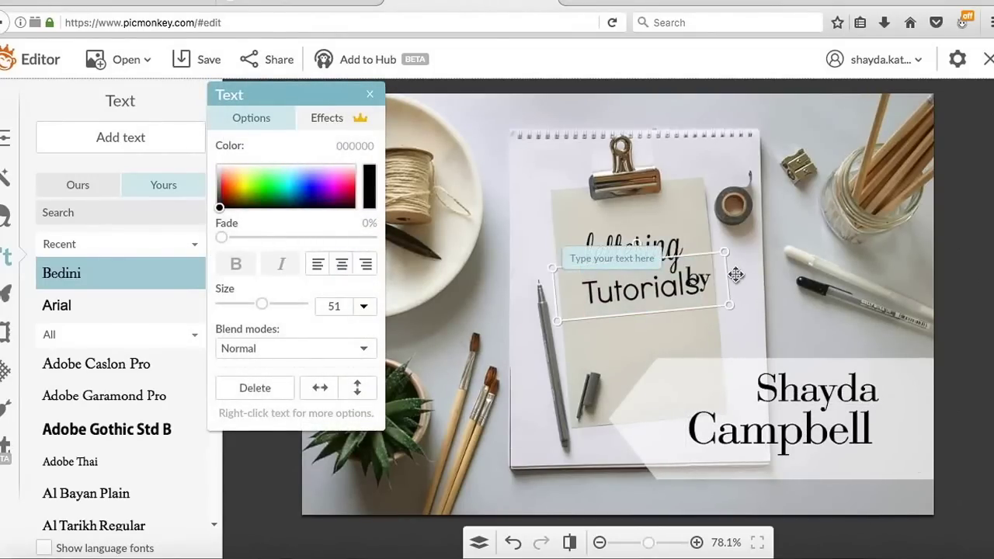
pyautogui.click(738, 265)
pyautogui.moveTo(733, 272); pyautogui.dragTo(772, 387)
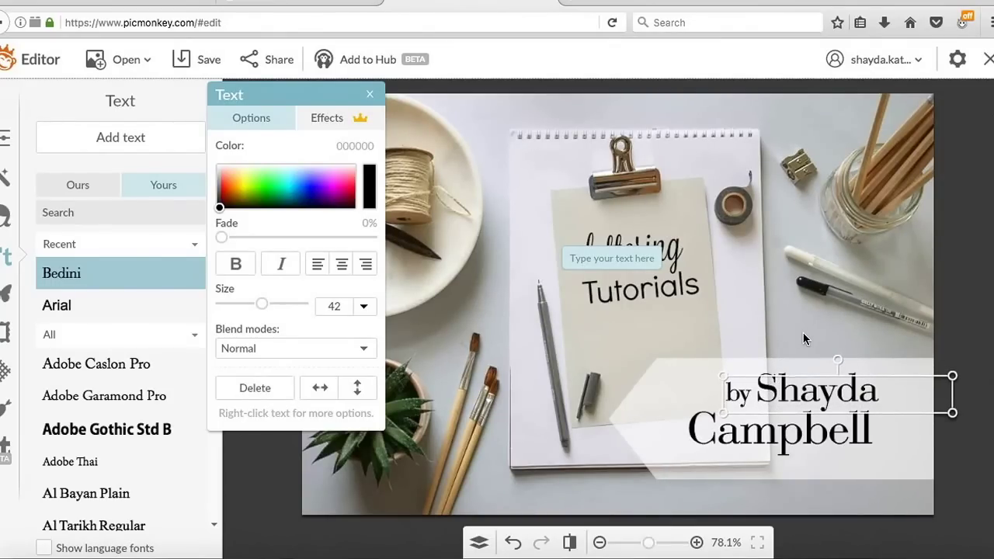
pyautogui.doubleClick(774, 396)
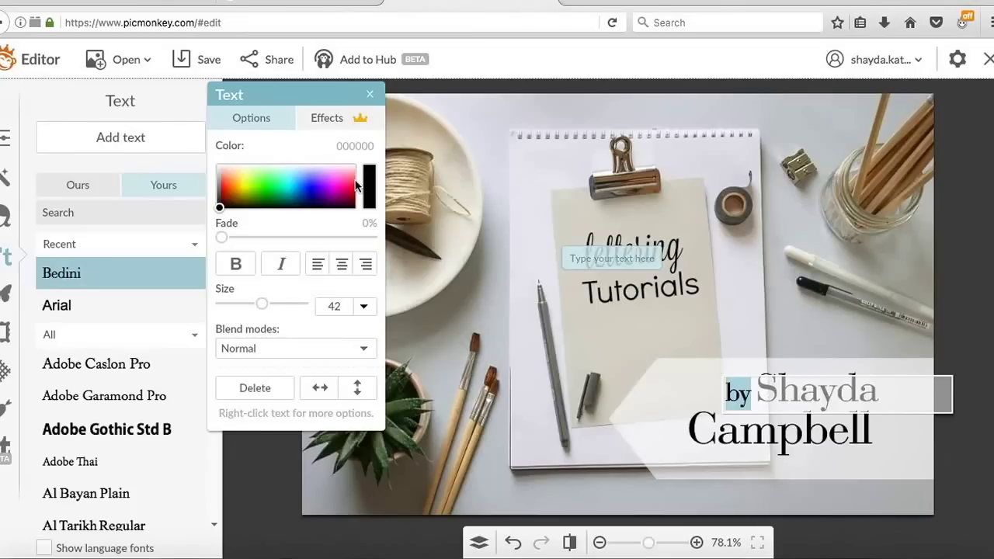
# - Set the word 'by' to navy blue 002469 and copy that hex value
pyautogui.click(220, 209)
pyautogui.moveTo(220, 207); pyautogui.dragTo(318, 203)
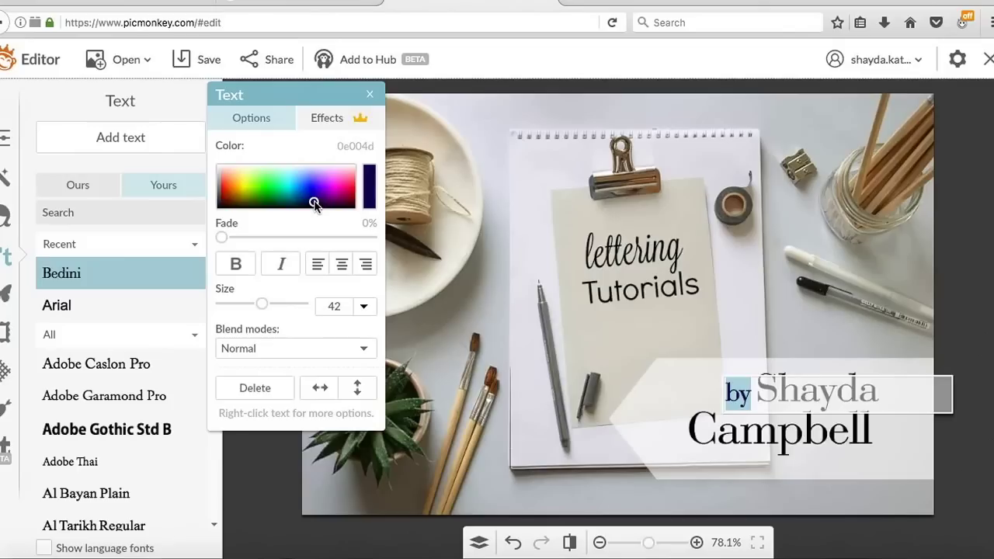
pyautogui.moveTo(310, 204); pyautogui.dragTo(307, 201)
pyautogui.moveTo(305, 201); pyautogui.dragTo(300, 200)
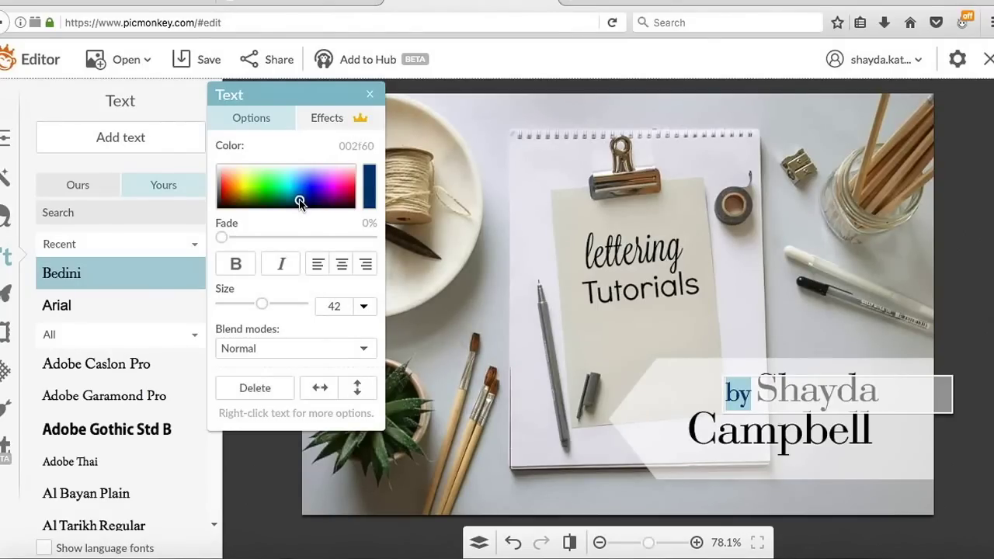
pyautogui.doubleClick(375, 148)
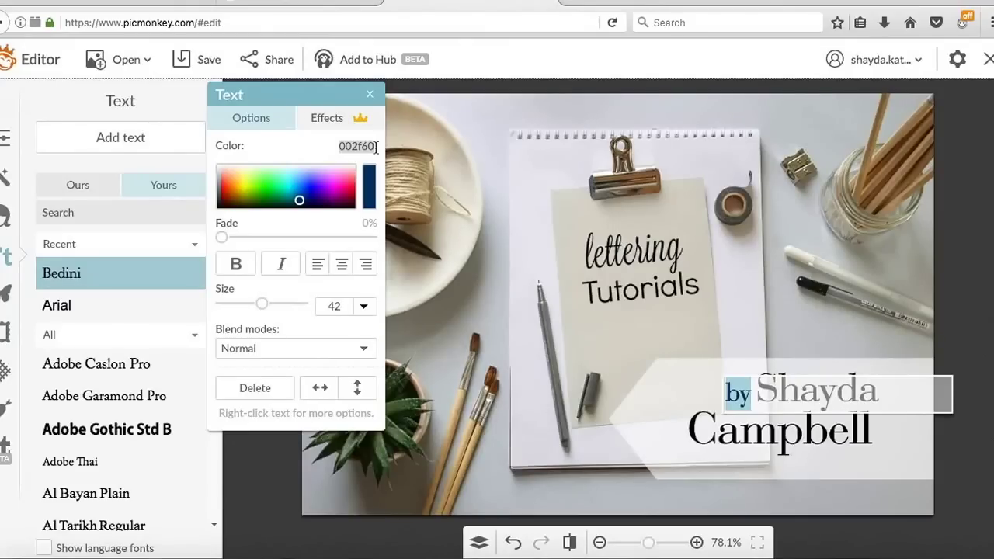
pyautogui.click(373, 94)
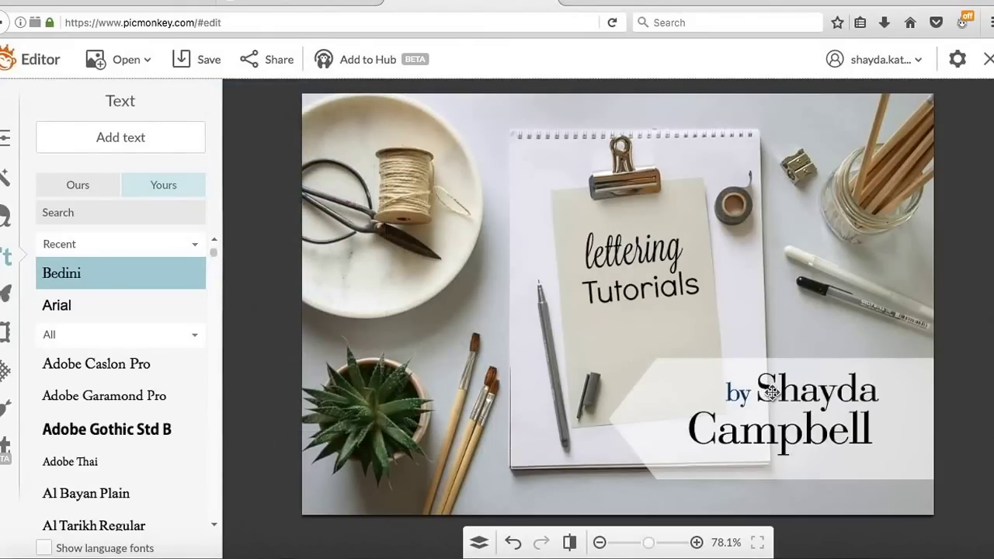
pyautogui.doubleClick(737, 392)
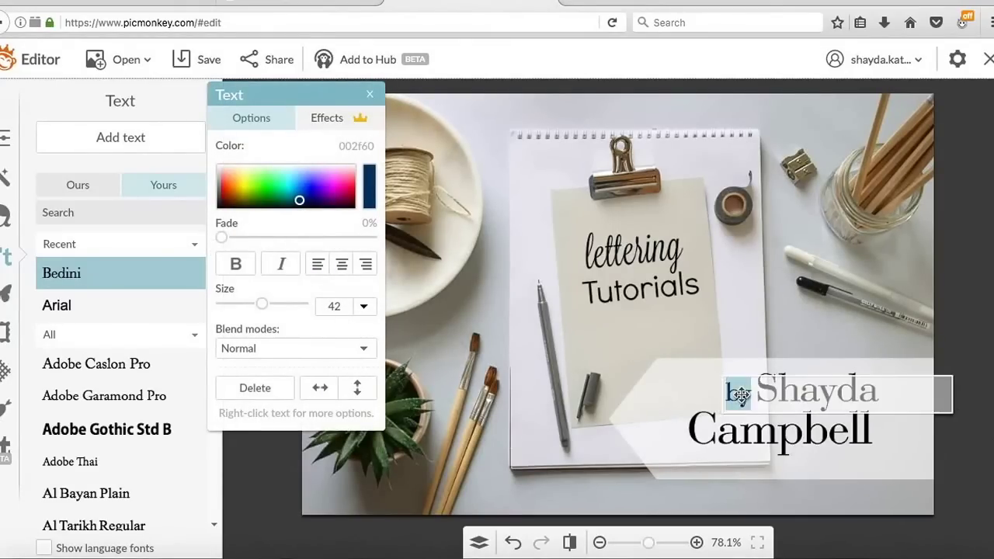
pyautogui.click(303, 201)
pyautogui.moveTo(304, 200); pyautogui.dragTo(303, 201)
pyautogui.click(362, 147)
pyautogui.hotkey('ctrl', 'c')
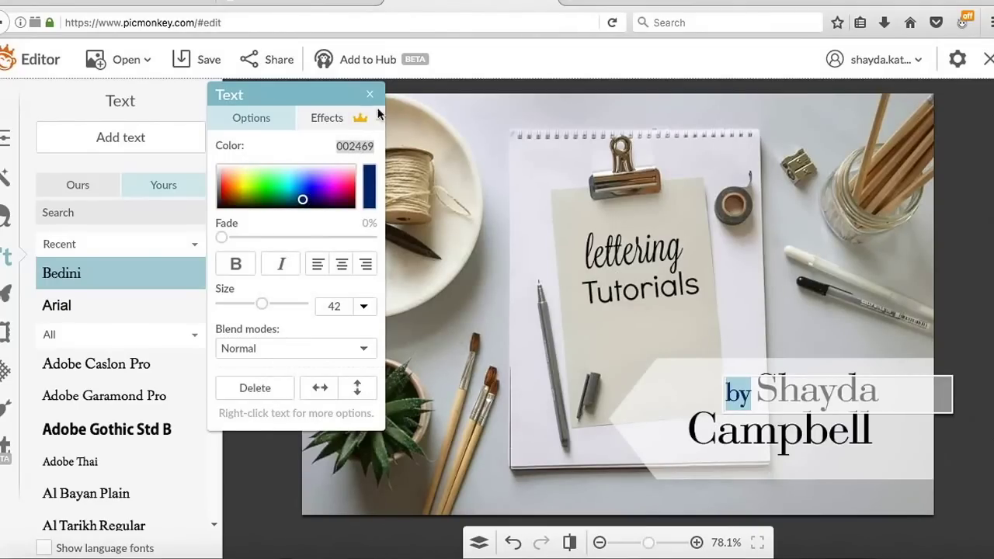
pyautogui.click(795, 329)
# - Paste navy 002469 as the surname's colour
pyautogui.click(794, 390)
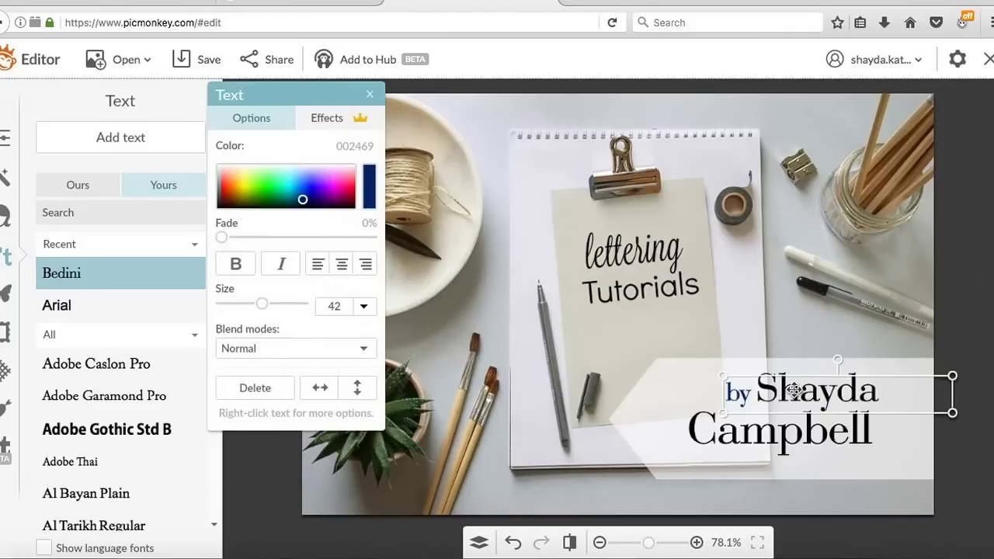
pyautogui.click(783, 437)
pyautogui.doubleClick(779, 438)
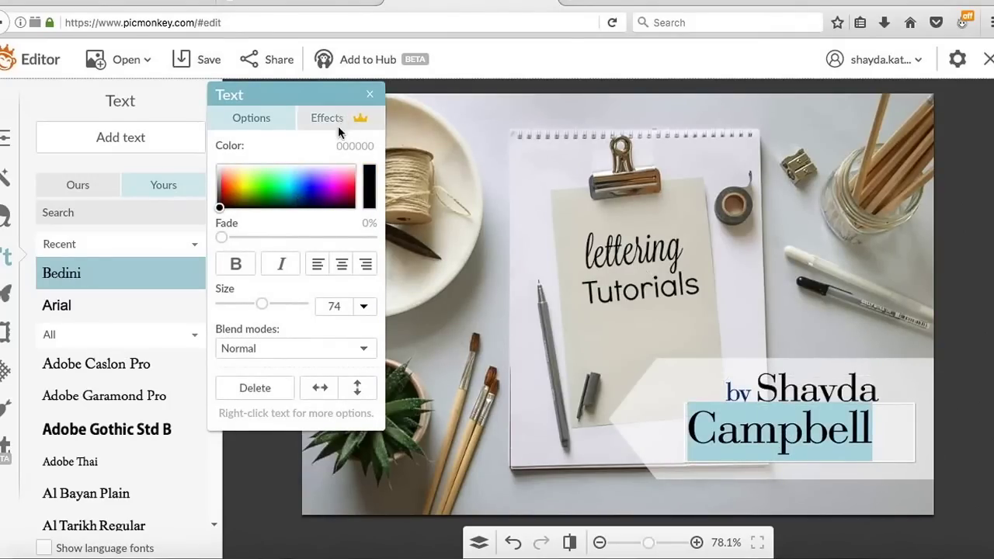
pyautogui.click(374, 145)
pyautogui.press('BackSpace')
pyautogui.hotkey('ctrl', 'v')
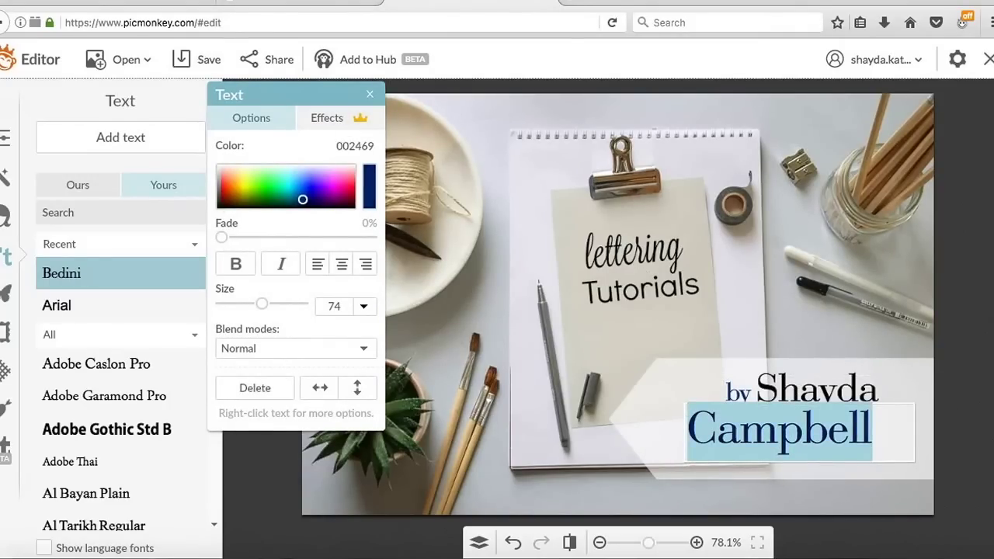
pyautogui.click(752, 312)
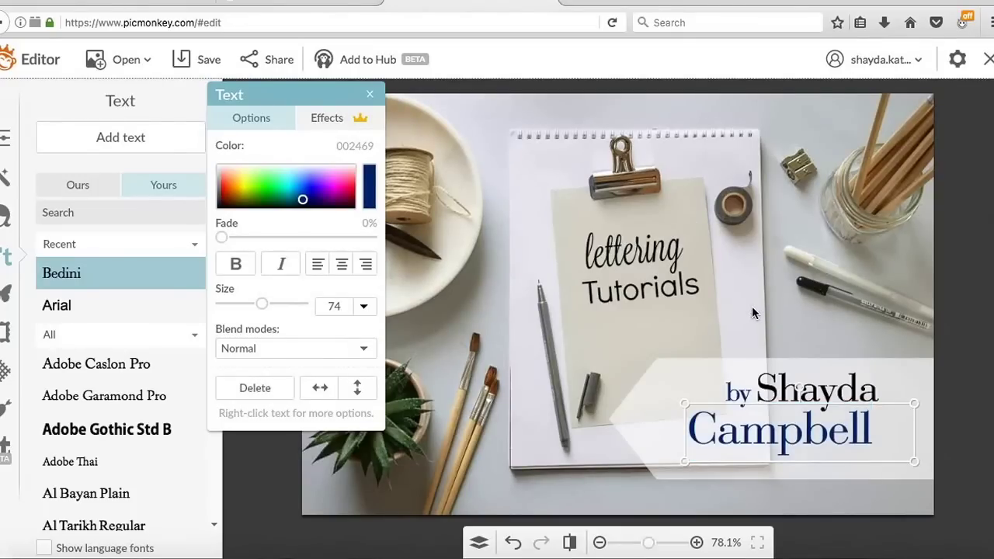
# - Recolour the first name to 002469 by entering the hex value
pyautogui.click(812, 390)
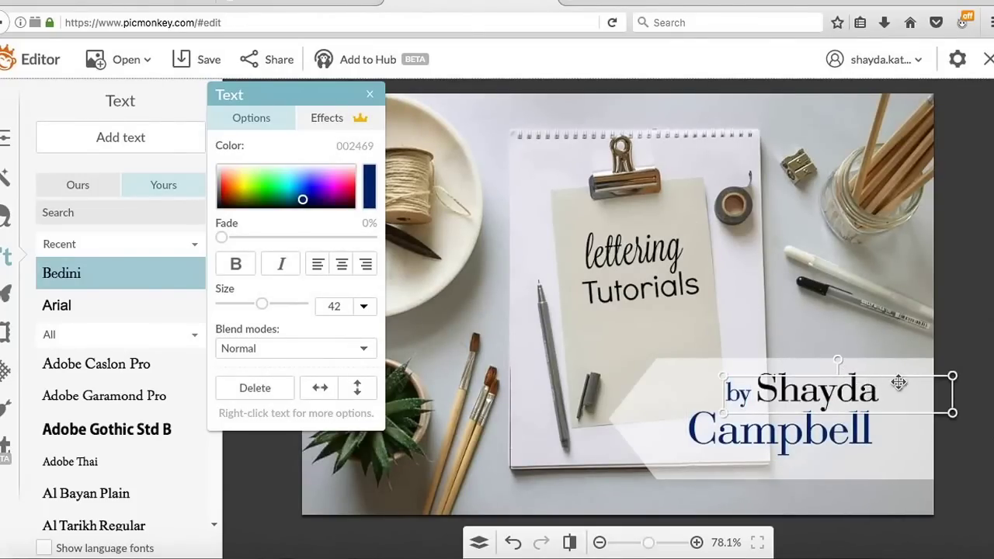
pyautogui.click(945, 397)
pyautogui.doubleClick(945, 397)
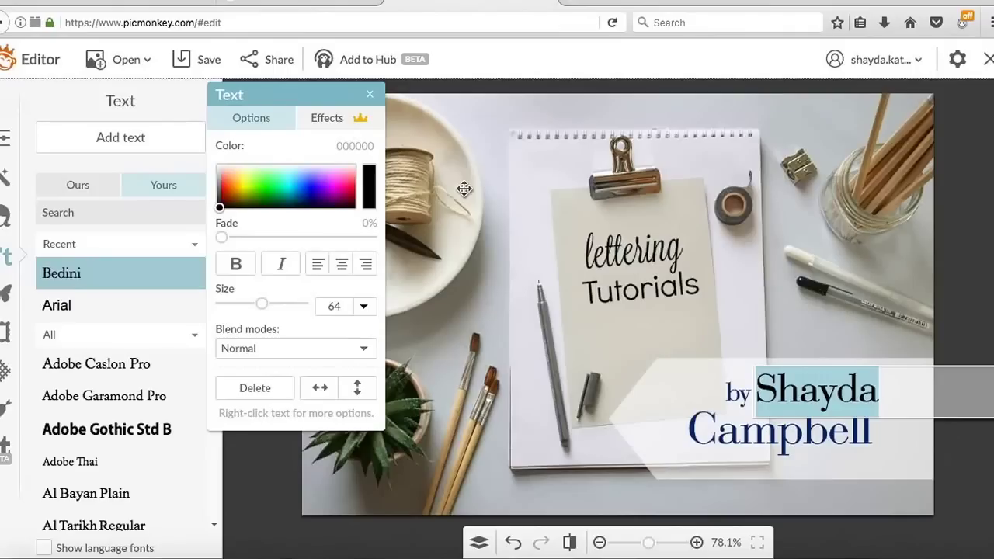
pyautogui.doubleClick(349, 146)
pyautogui.press('BackSpace')
pyautogui.write('002469')
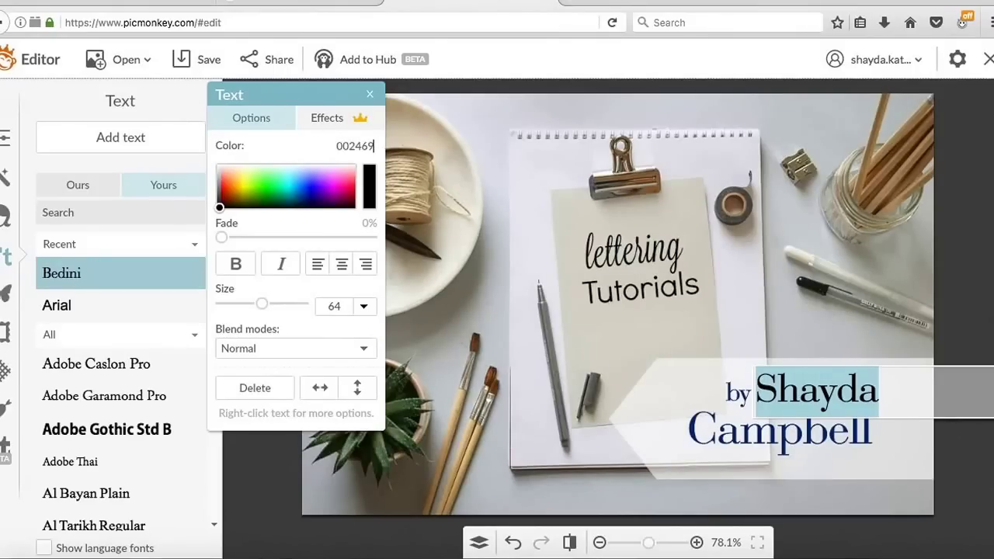
pyautogui.press('Return')
pyautogui.click(816, 342)
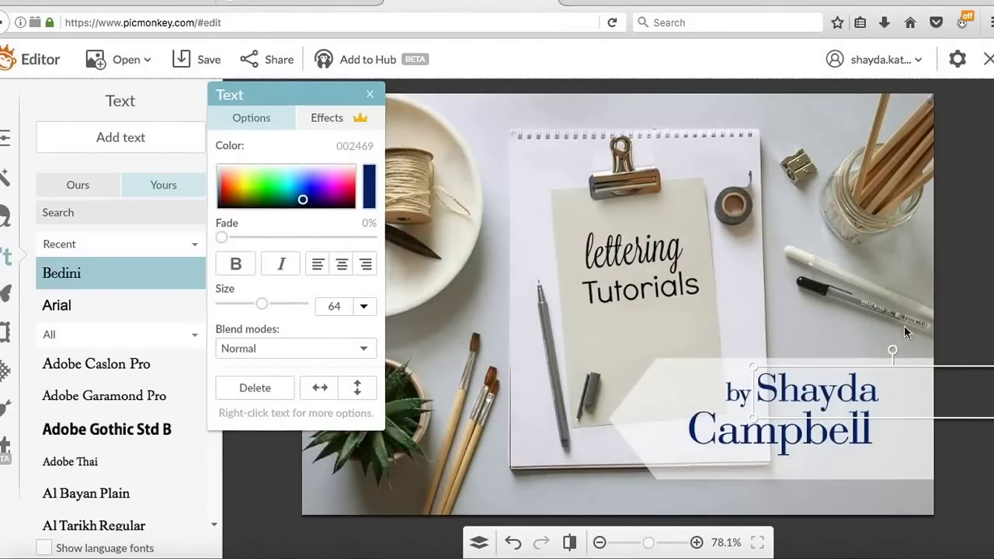
pyautogui.click(987, 326)
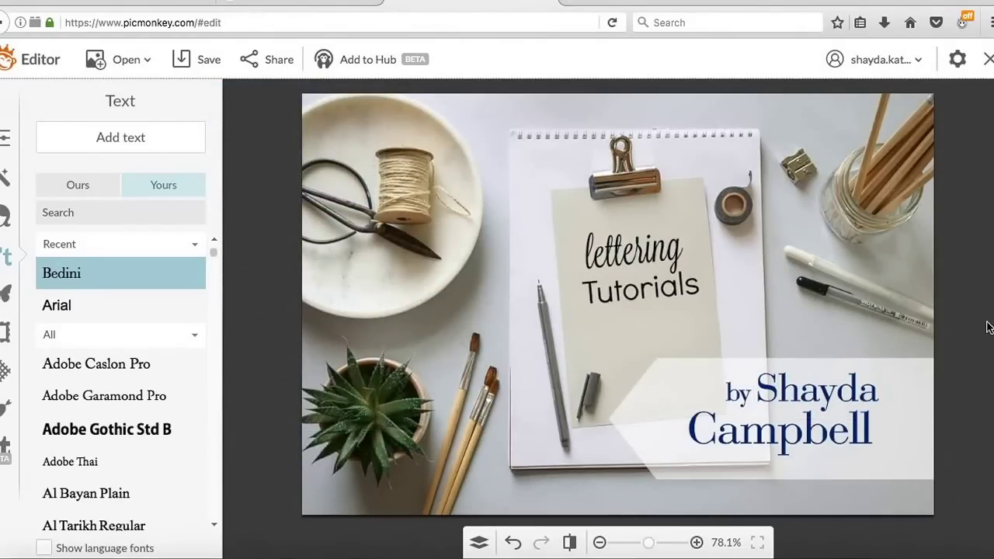
pyautogui.click(902, 404)
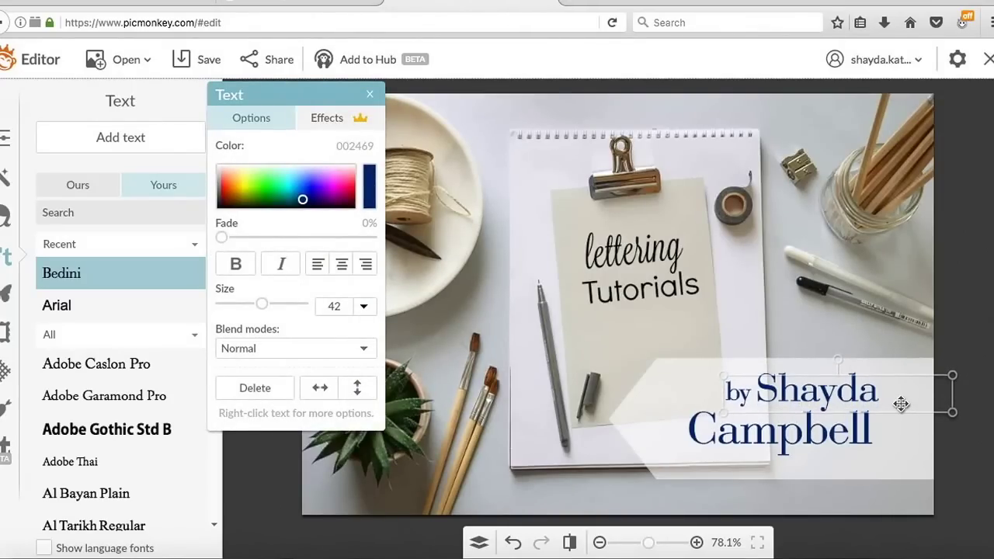
# - Nudge the translucent white banner up slightly
pyautogui.click(893, 449)
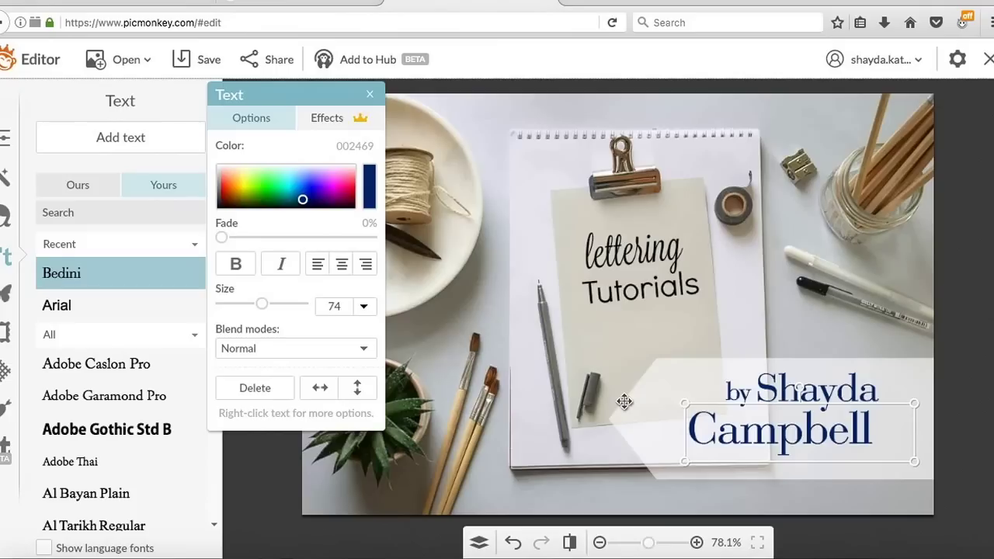
pyautogui.click(647, 410)
pyautogui.moveTo(647, 408); pyautogui.dragTo(647, 407)
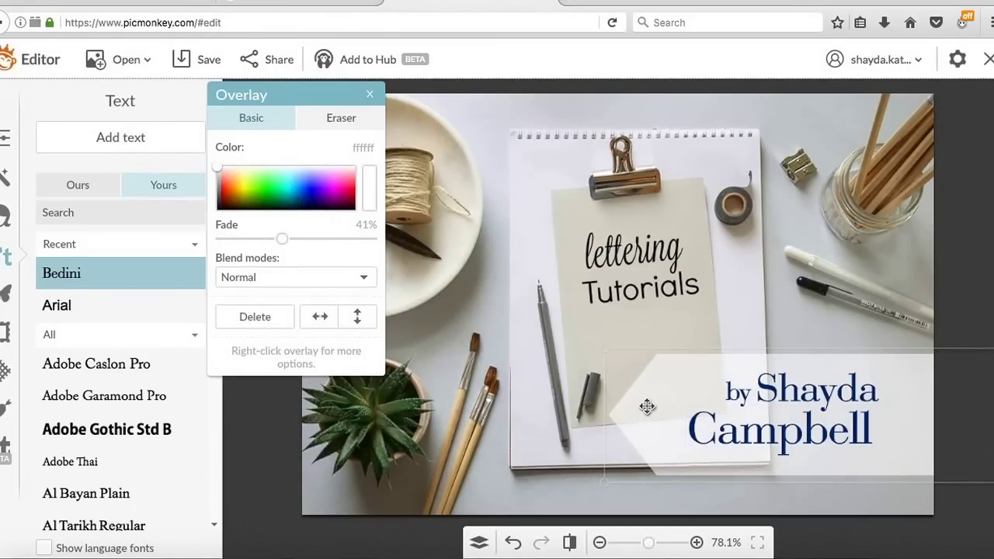
pyautogui.moveTo(647, 406); pyautogui.dragTo(647, 406)
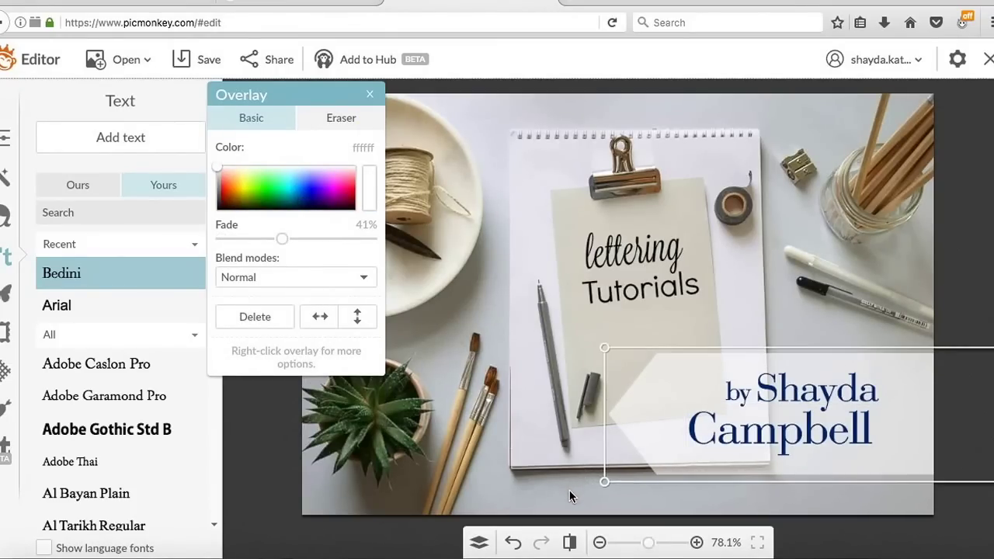
pyautogui.click(569, 491)
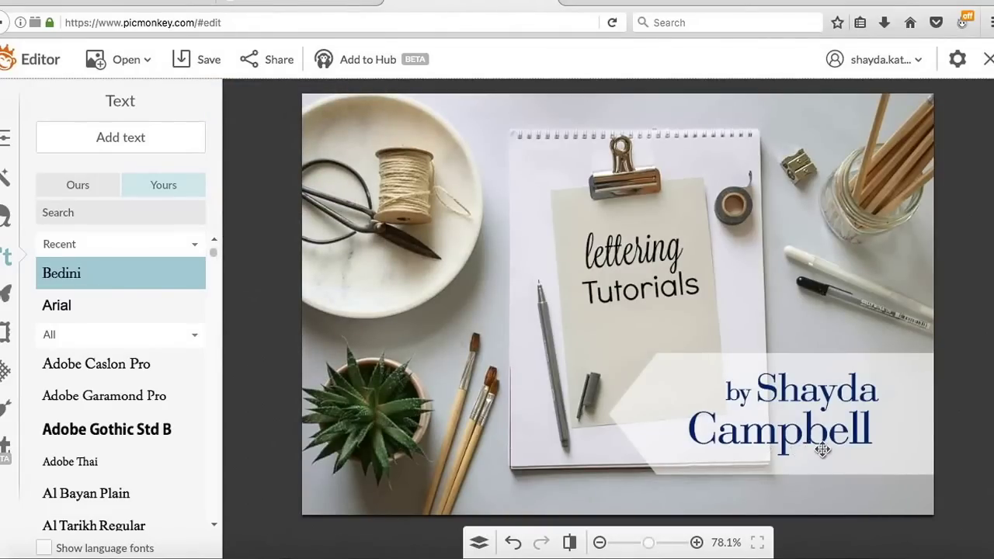
# - Send the white banner to the back so it sits behind the byline
pyautogui.click(639, 402)
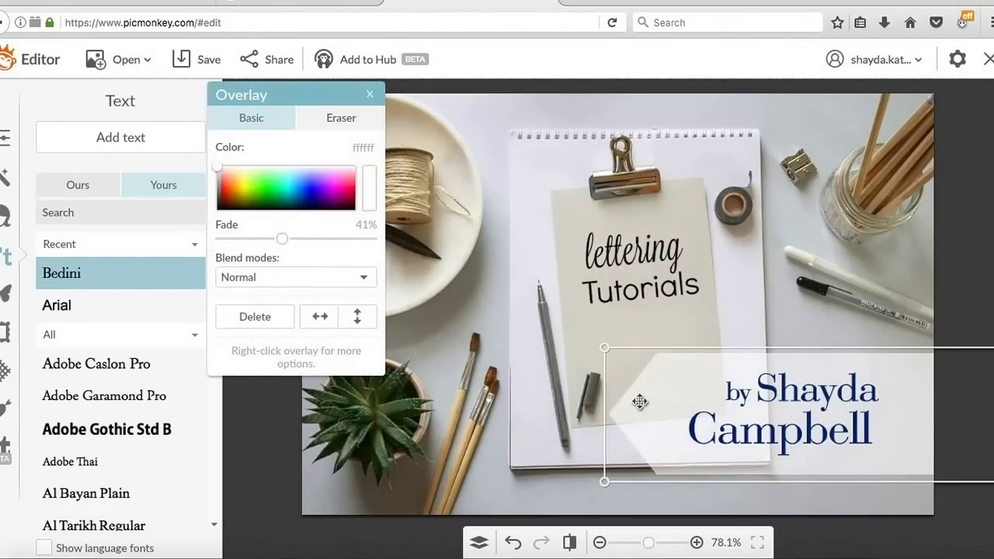
pyautogui.rightClick(639, 402)
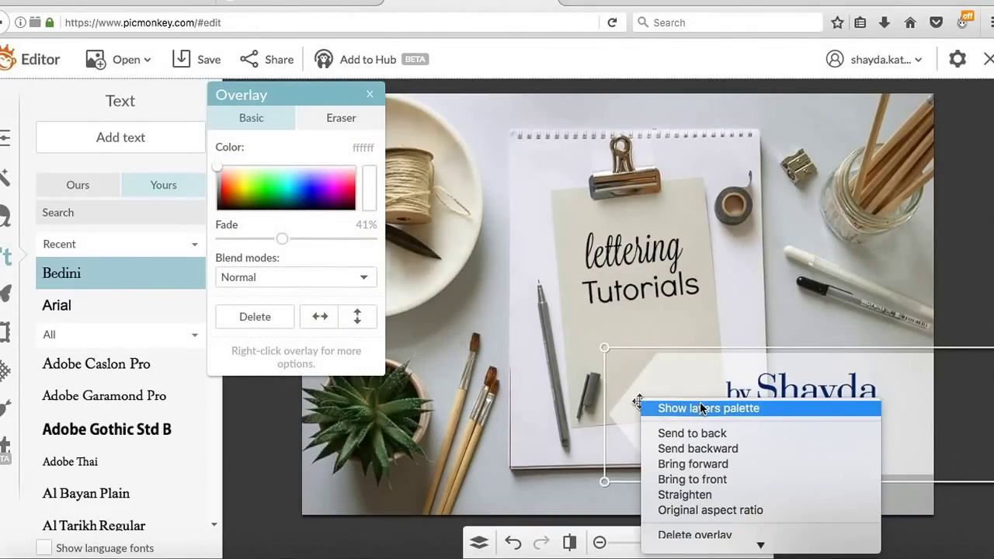
pyautogui.rightClick(655, 402)
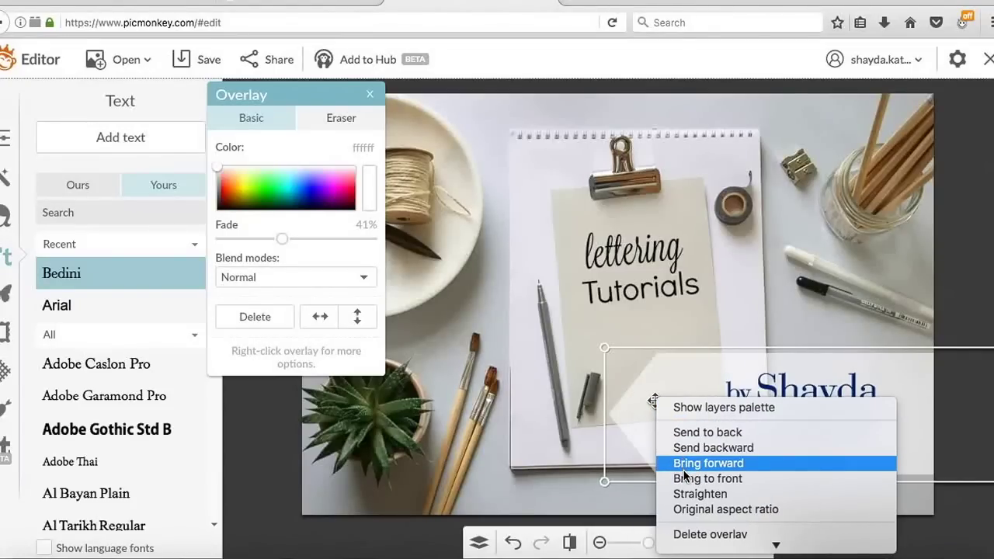
pyautogui.click(699, 478)
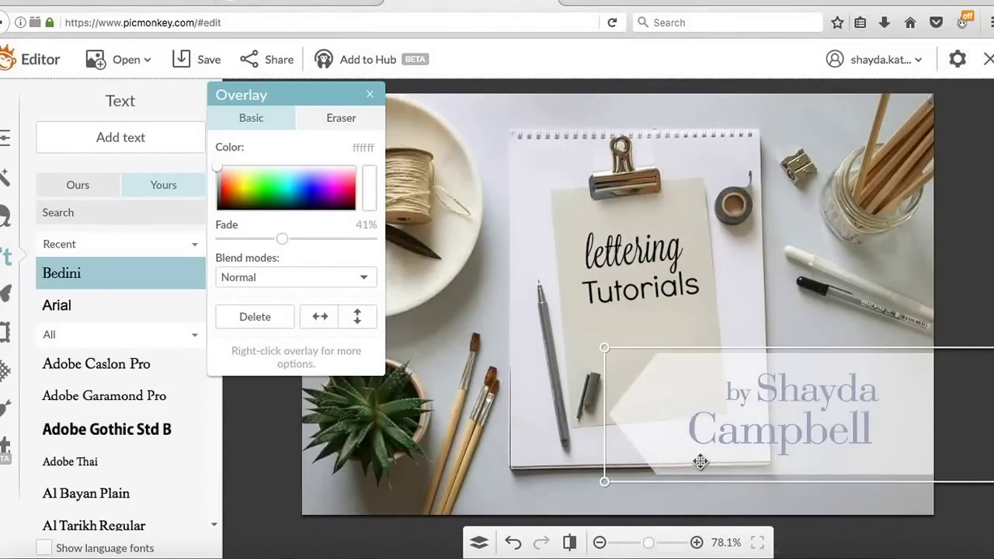
pyautogui.rightClick(670, 397)
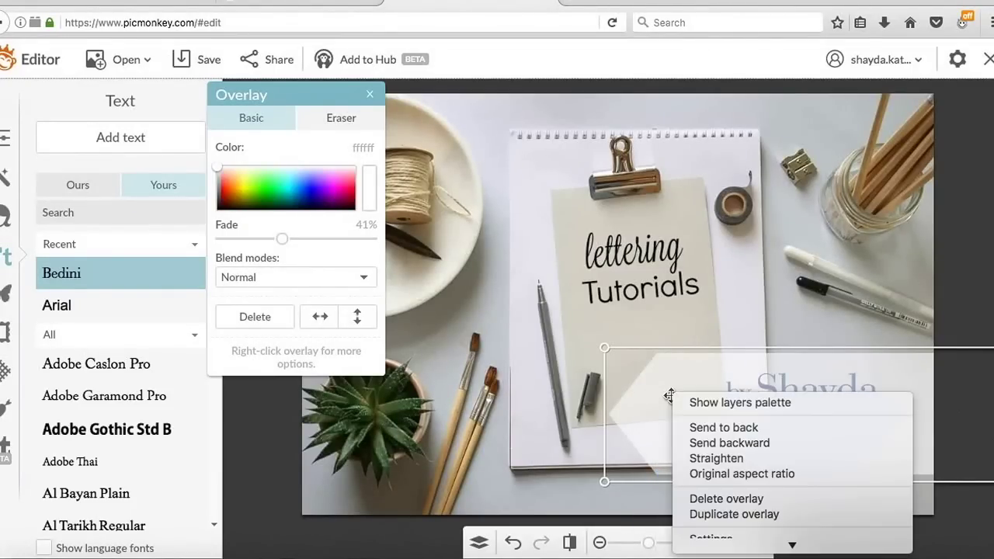
pyautogui.click(706, 428)
pyautogui.click(548, 486)
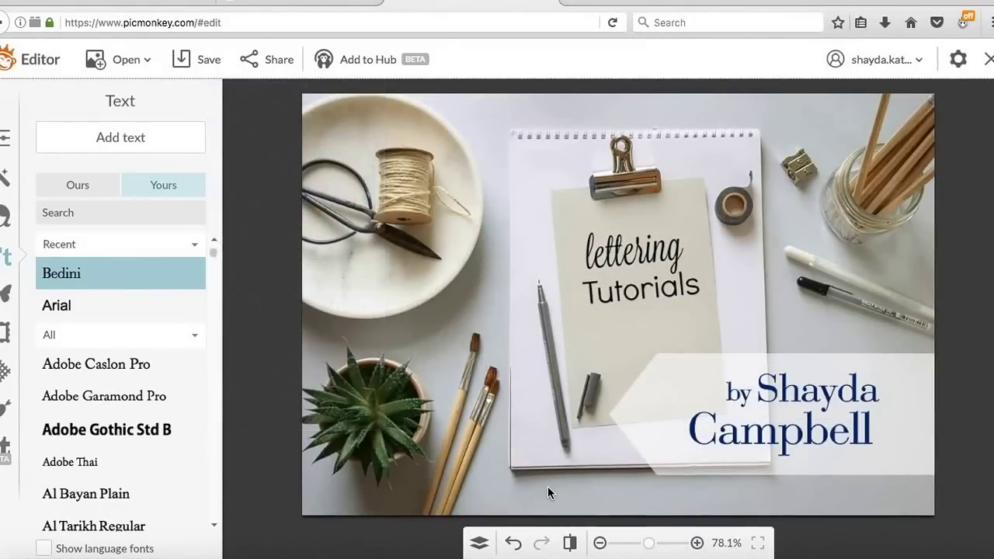
# - Copy grey 333333 from 'by' and apply it to the surname
pyautogui.doubleClick(739, 393)
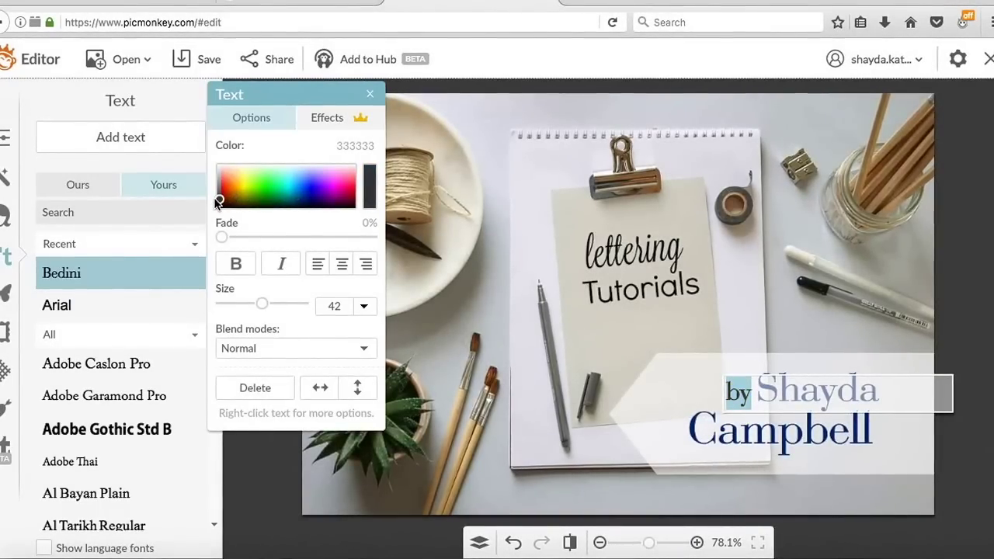
pyautogui.click(361, 148)
pyautogui.hotkey('ctrl', 'c')
pyautogui.doubleClick(779, 429)
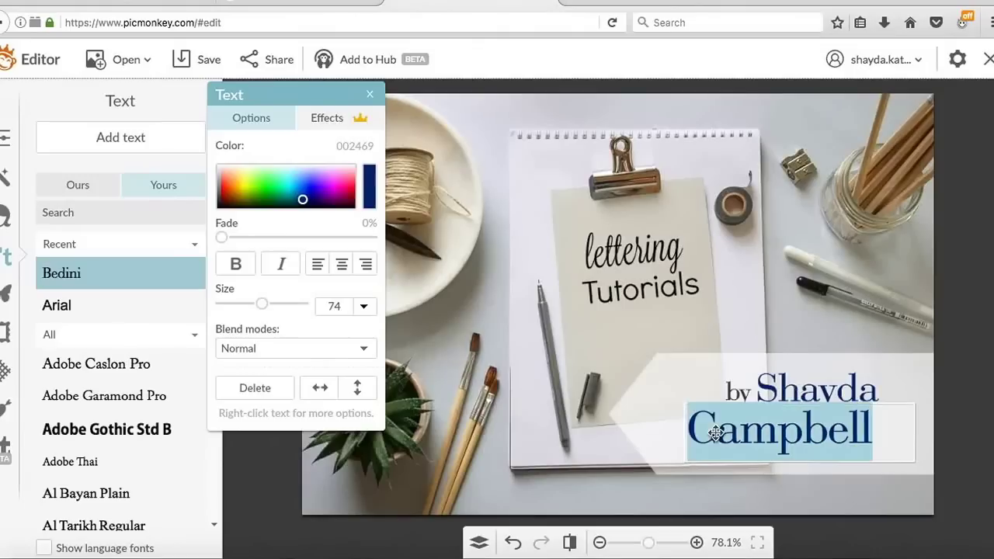
pyautogui.click(357, 147)
pyautogui.hotkey('ctrl', 'v')
pyautogui.press('Return')
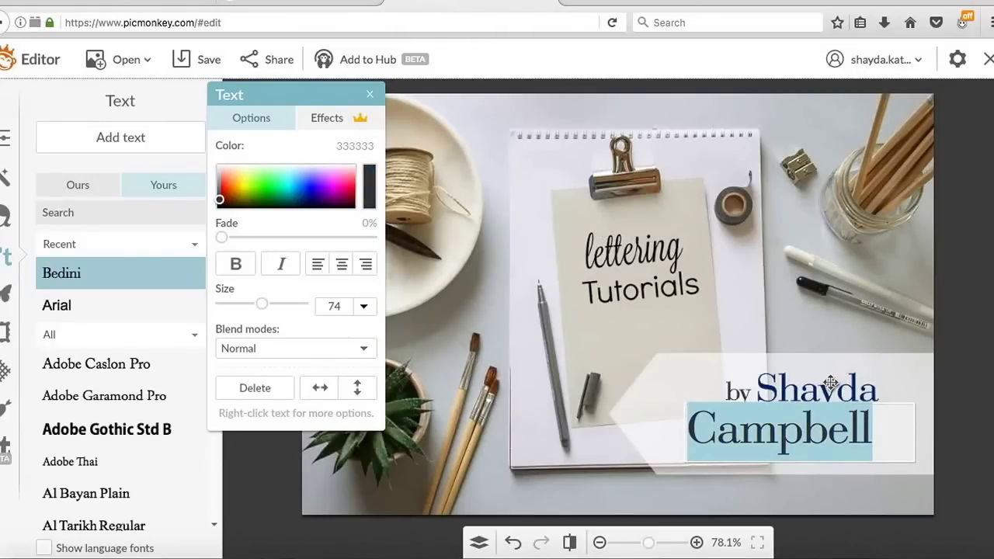
# - Apply grey 333333 to the first name and deselect the byline
pyautogui.click(833, 386)
pyautogui.doubleClick(932, 389)
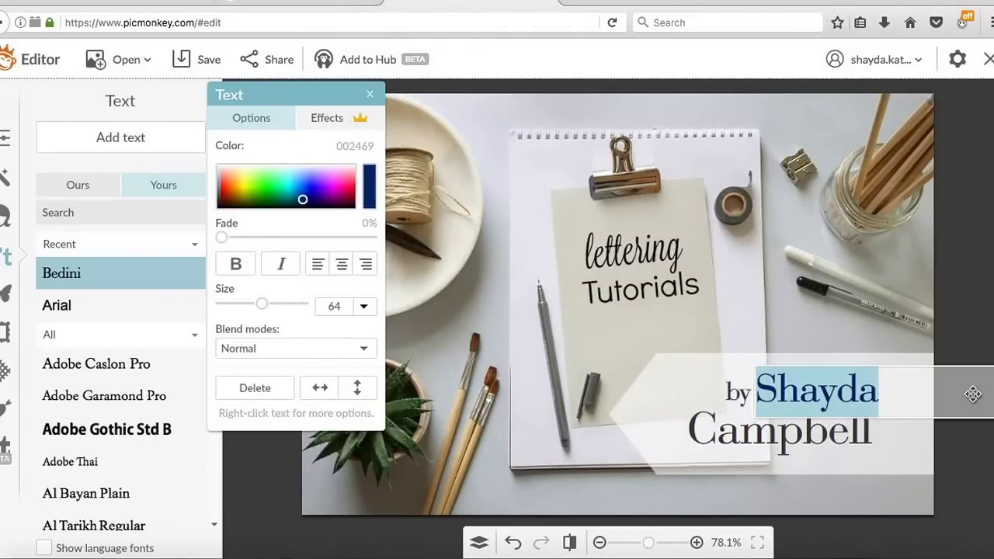
pyautogui.click(358, 146)
pyautogui.hotkey('ctrl', 'v')
pyautogui.press('Return')
pyautogui.press('Escape')
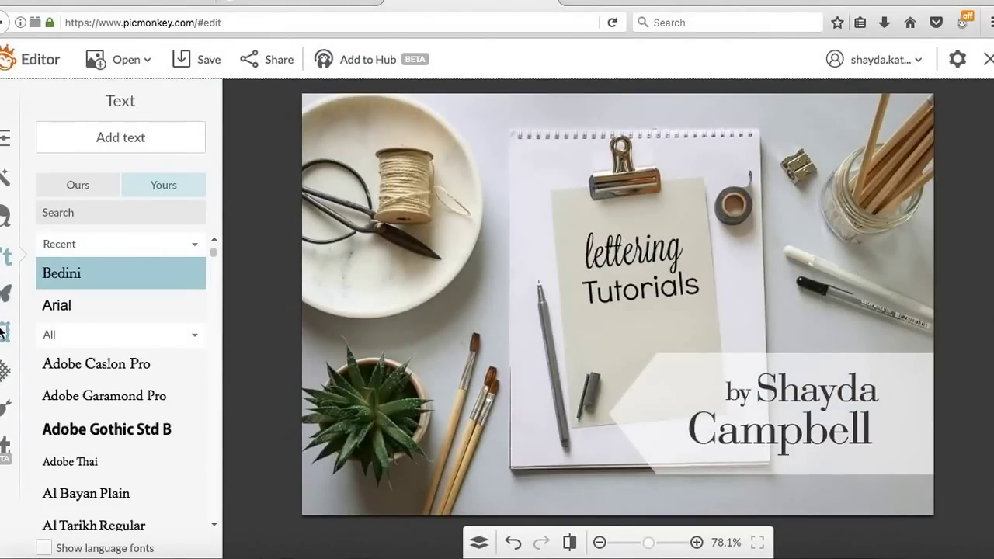
pyautogui.click(187, 75)
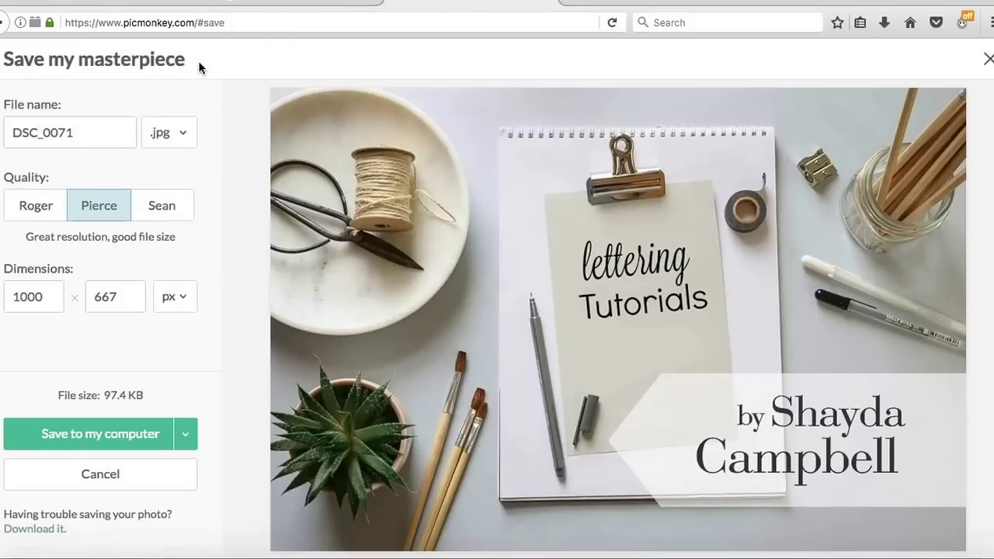
# - Save the graphic to the Desktop as lettering.tutorial.title.jpg
pyautogui.click(103, 138)
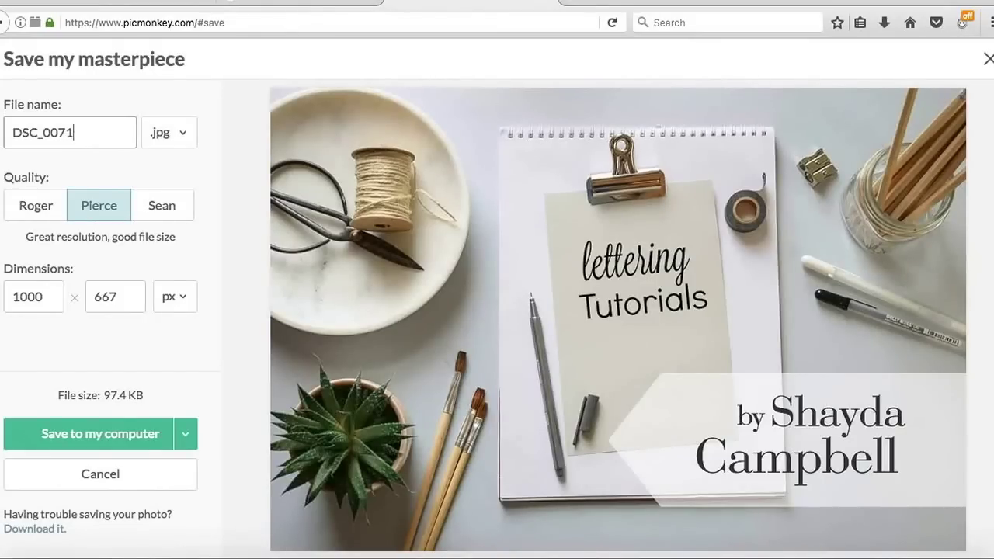
pyautogui.press('BackSpace')
pyautogui.press('BackSpace')
pyautogui.press('BackSpace')
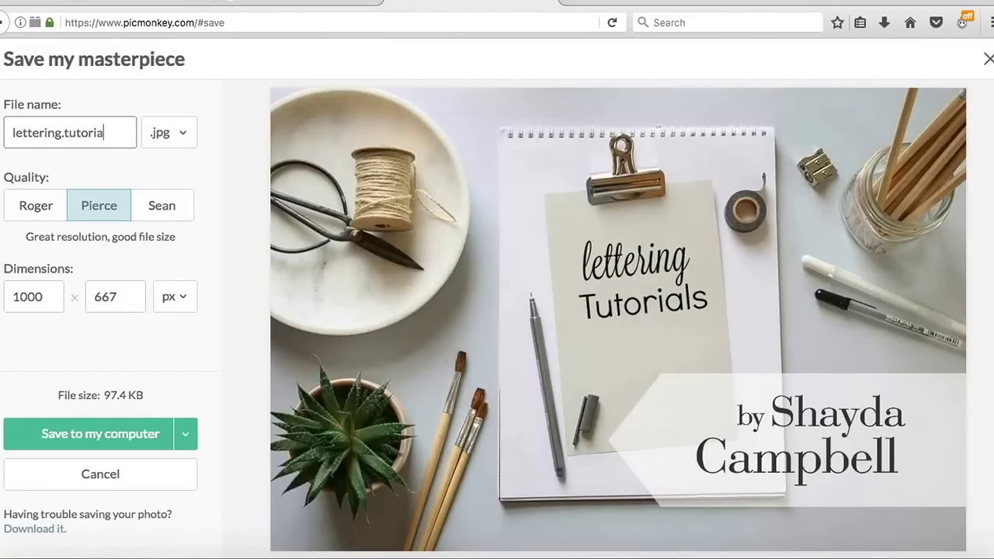
pyautogui.write('le')
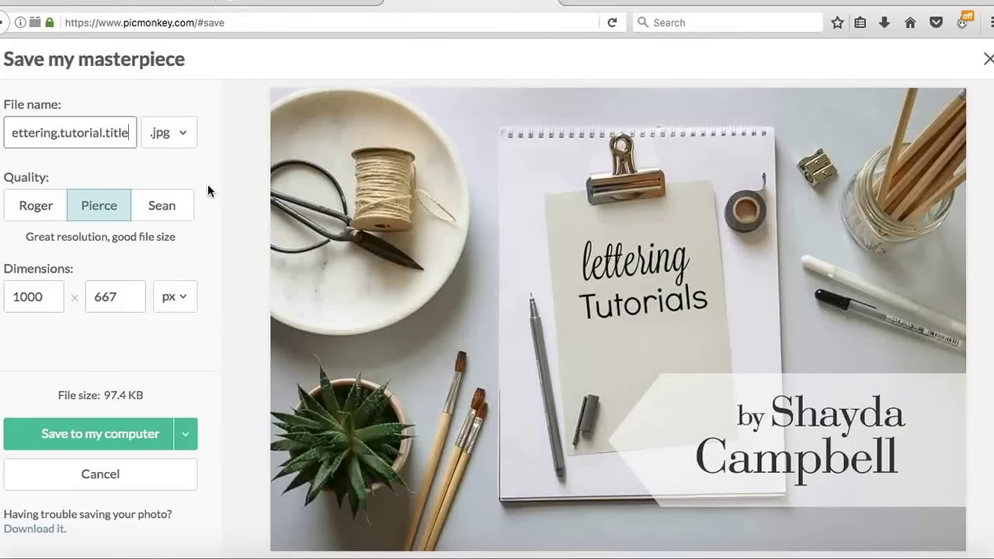
pyautogui.click(77, 426)
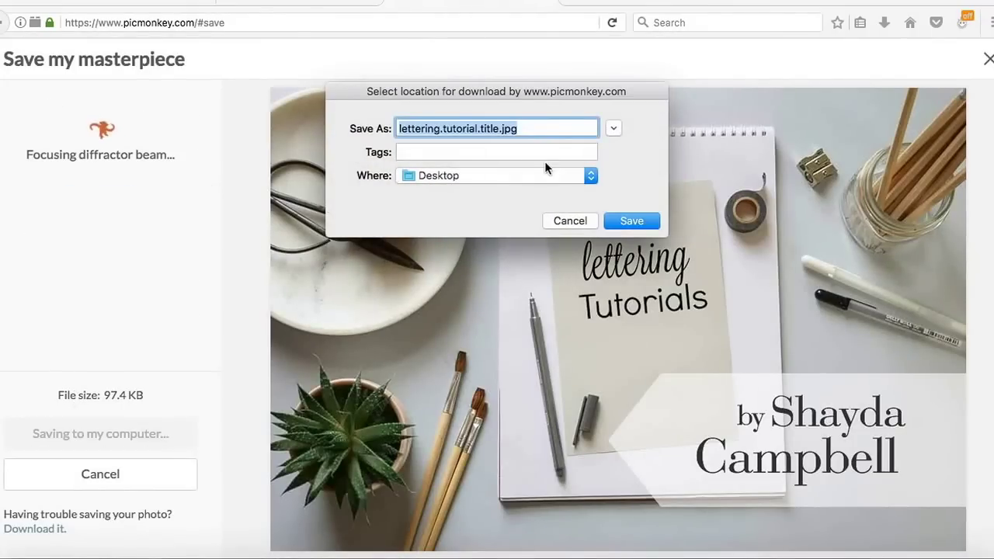
pyautogui.click(622, 227)
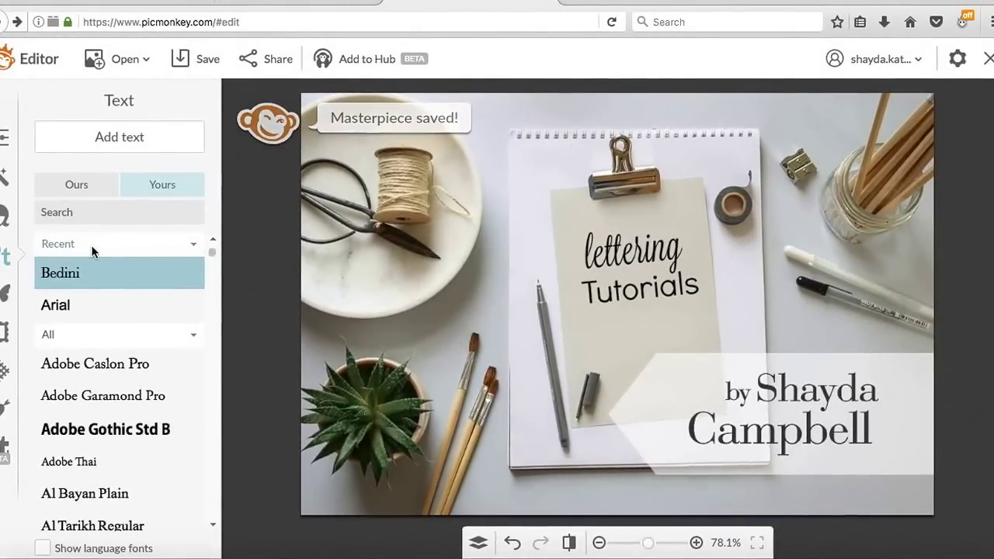
# - Add a solid red heart from the Hearts overlays
pyautogui.click(6, 294)
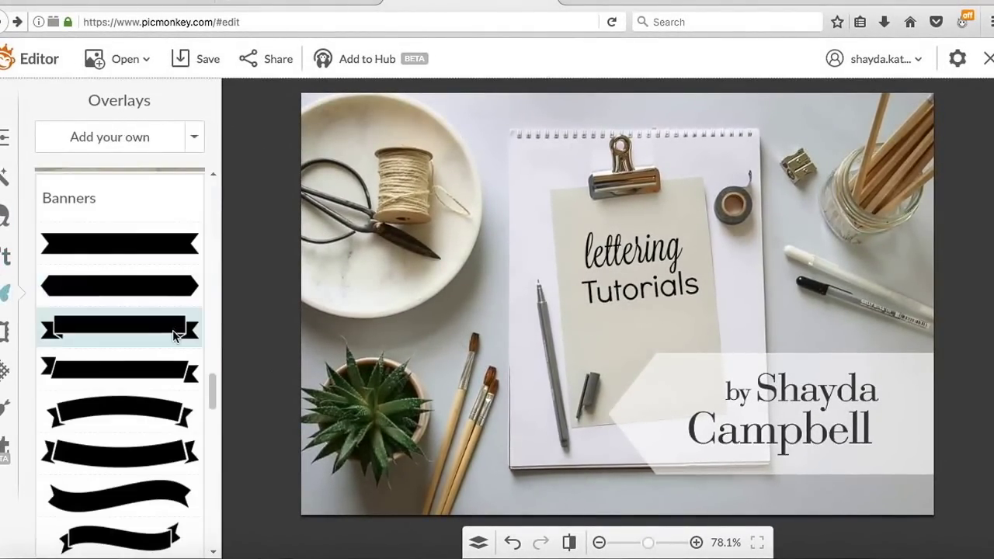
pyautogui.moveTo(211, 389); pyautogui.dragTo(215, 225)
pyautogui.click(114, 348)
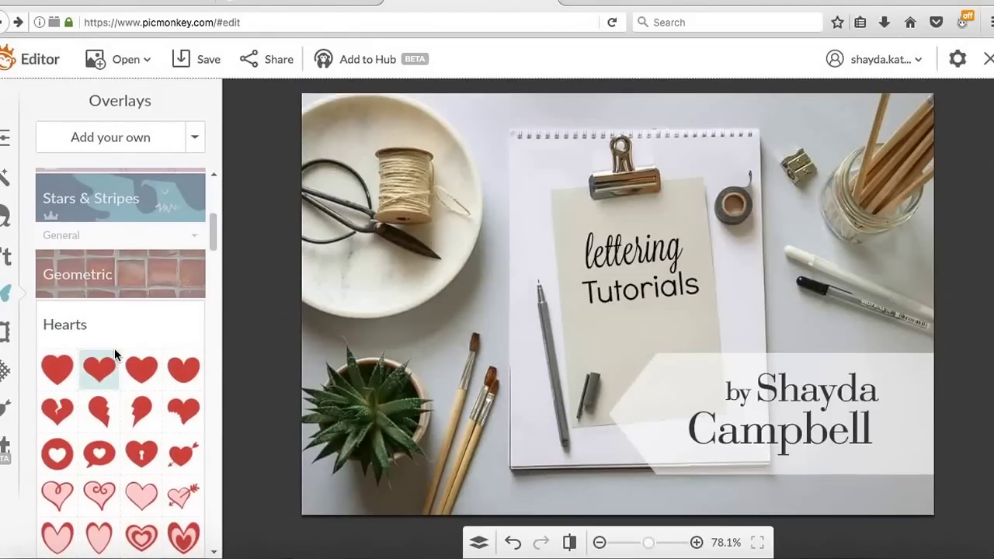
pyautogui.click(133, 366)
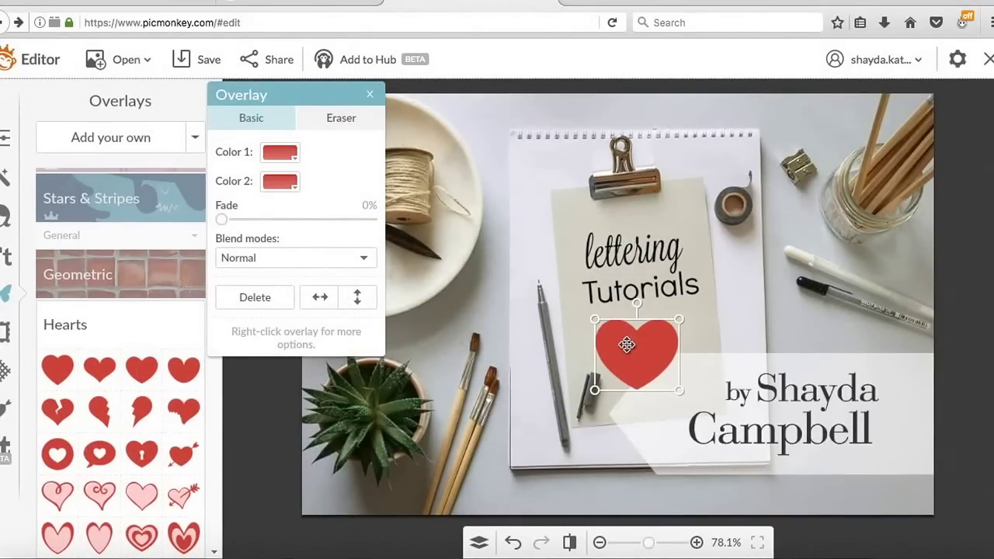
# - Enlarge and tilt the heart over the title, then send it behind the text
pyautogui.moveTo(637, 342); pyautogui.dragTo(636, 247)
pyautogui.moveTo(598, 220); pyautogui.dragTo(617, 252)
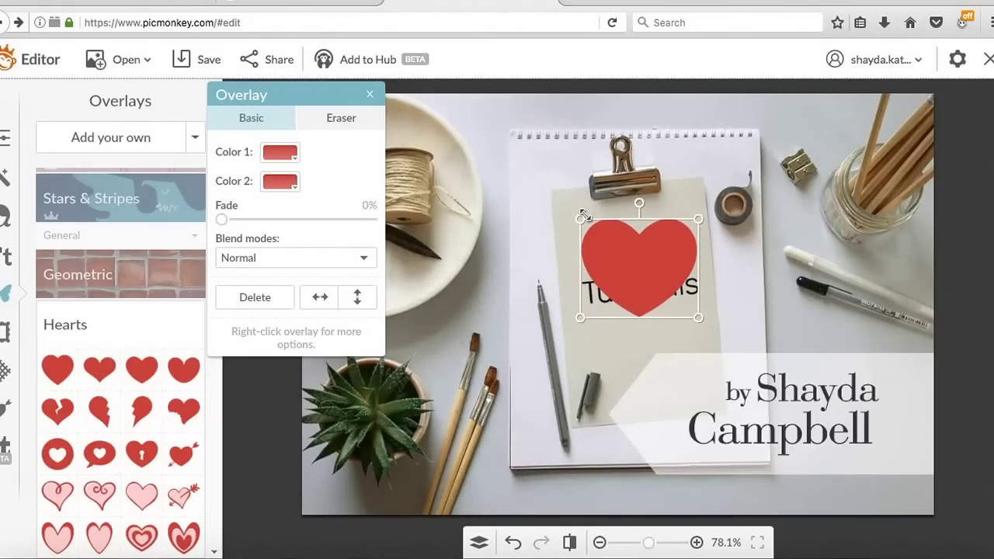
pyautogui.moveTo(580, 220); pyautogui.dragTo(576, 216)
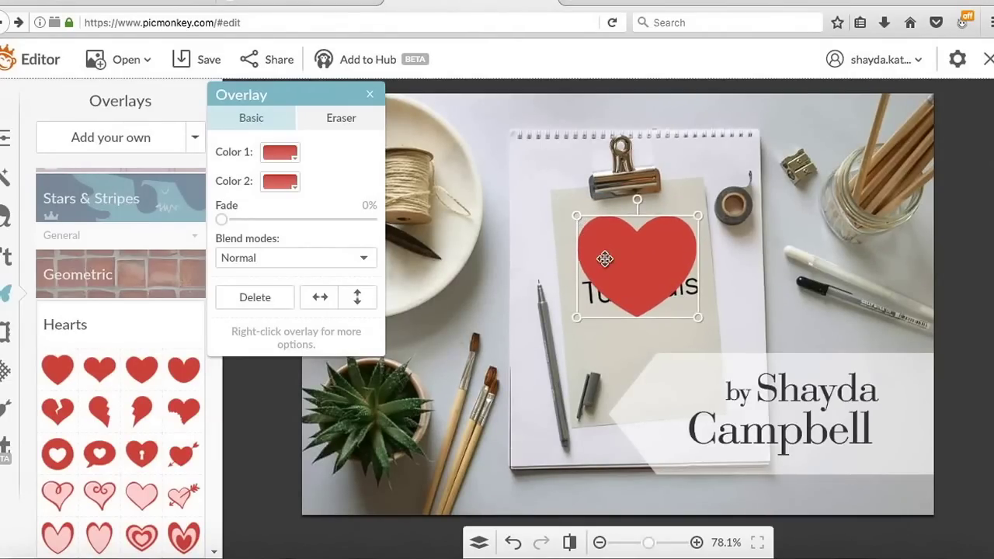
pyautogui.moveTo(607, 251); pyautogui.dragTo(607, 255)
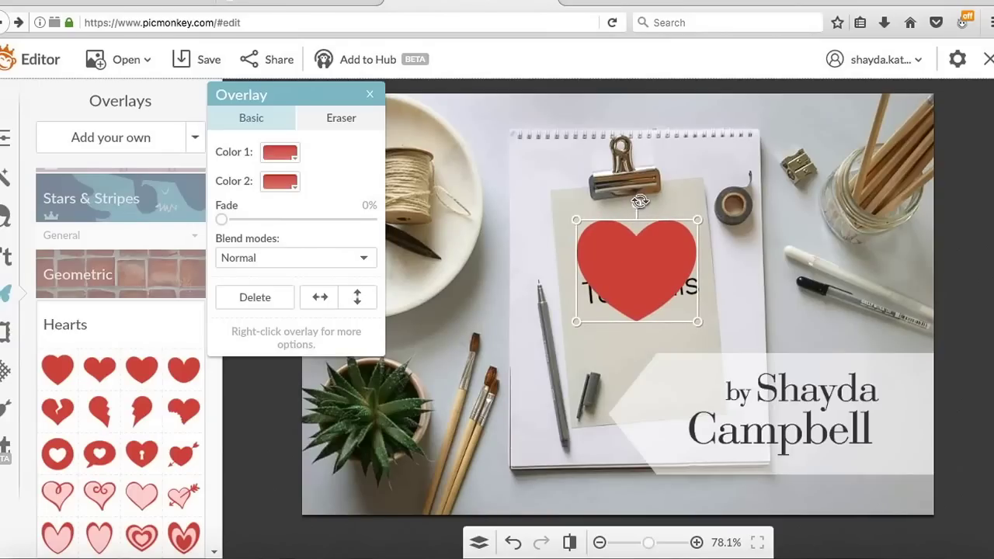
pyautogui.moveTo(640, 201); pyautogui.dragTo(631, 204)
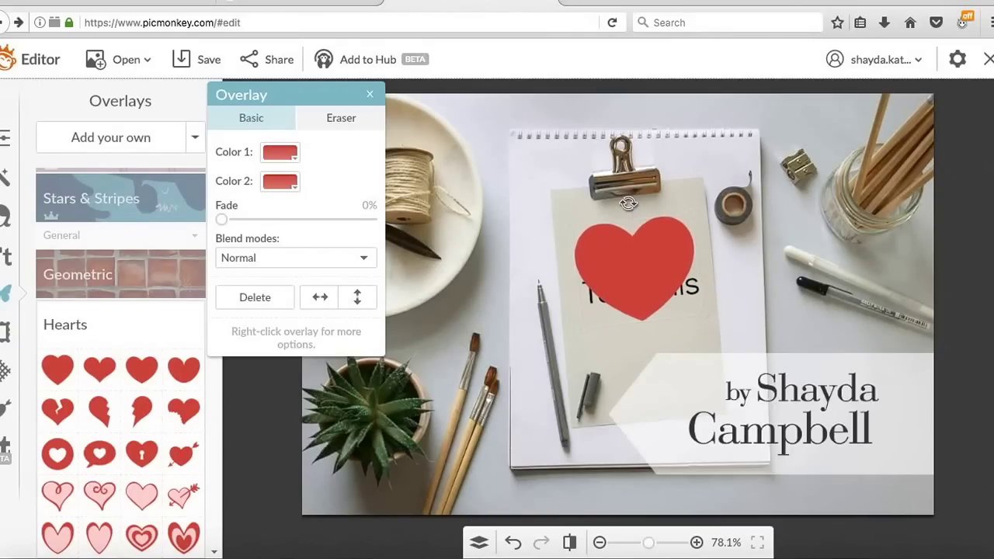
pyautogui.rightClick(638, 265)
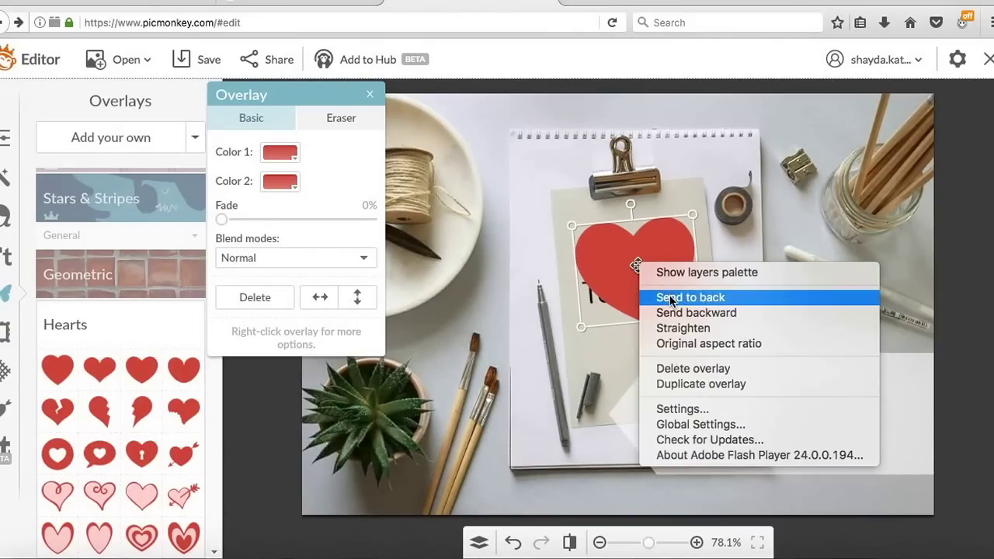
pyautogui.click(672, 298)
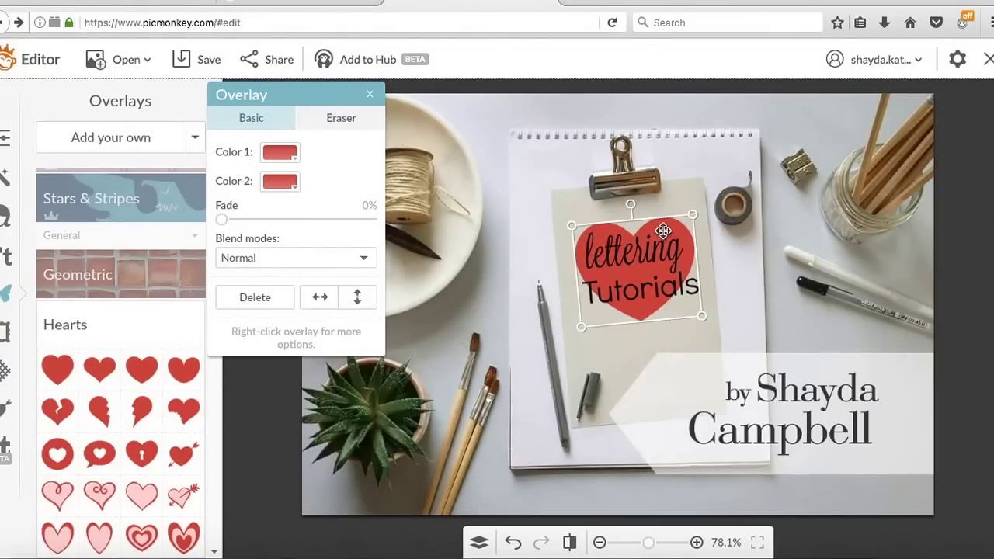
pyautogui.moveTo(662, 231); pyautogui.dragTo(662, 230)
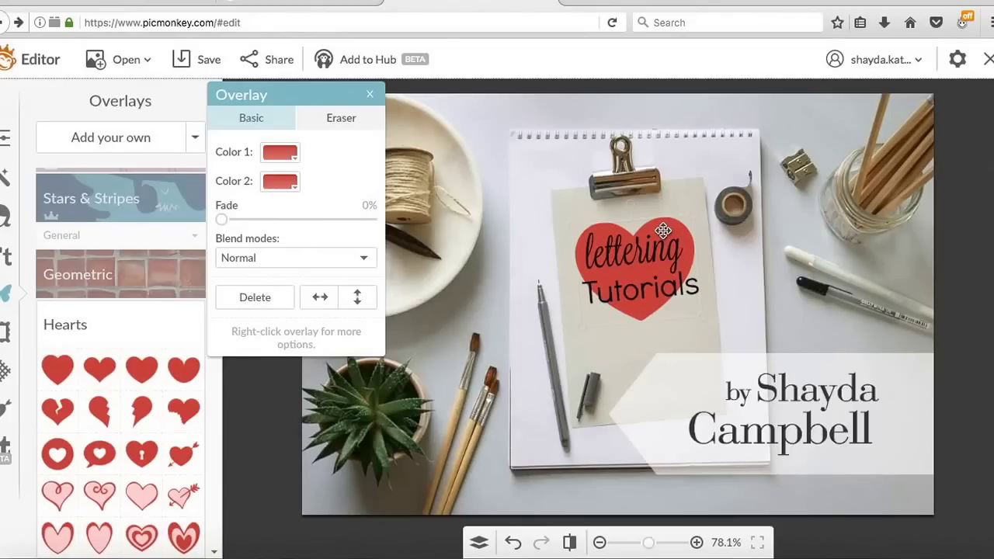
# - Set both heart colours to pale pink ffcccc and deselect the heart
pyautogui.moveTo(662, 230); pyautogui.dragTo(663, 230)
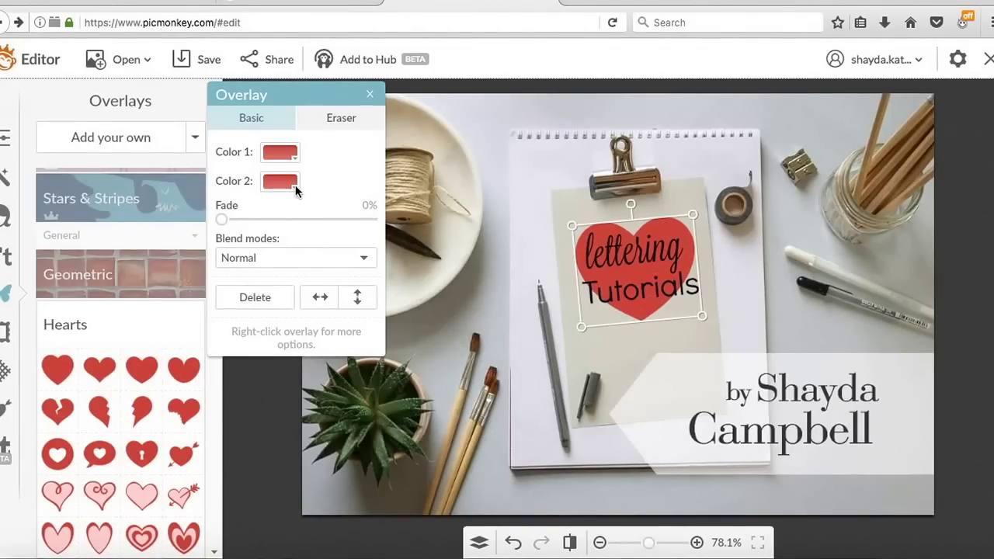
pyautogui.click(294, 189)
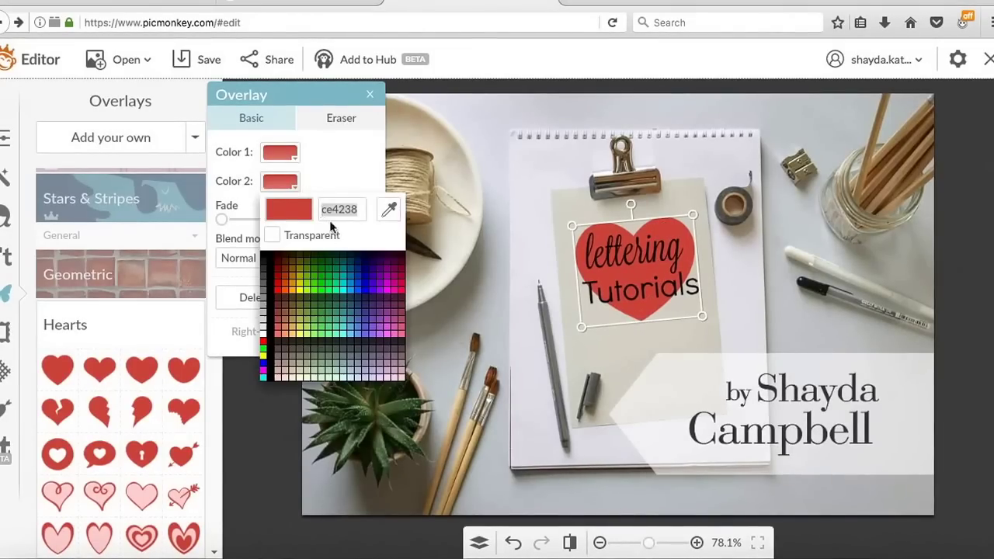
pyautogui.click(345, 315)
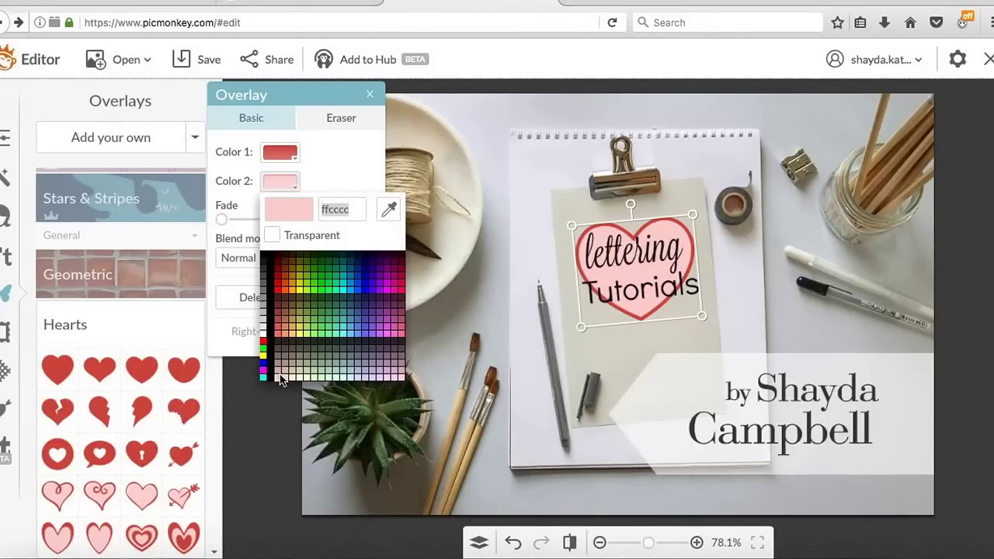
pyautogui.click(281, 380)
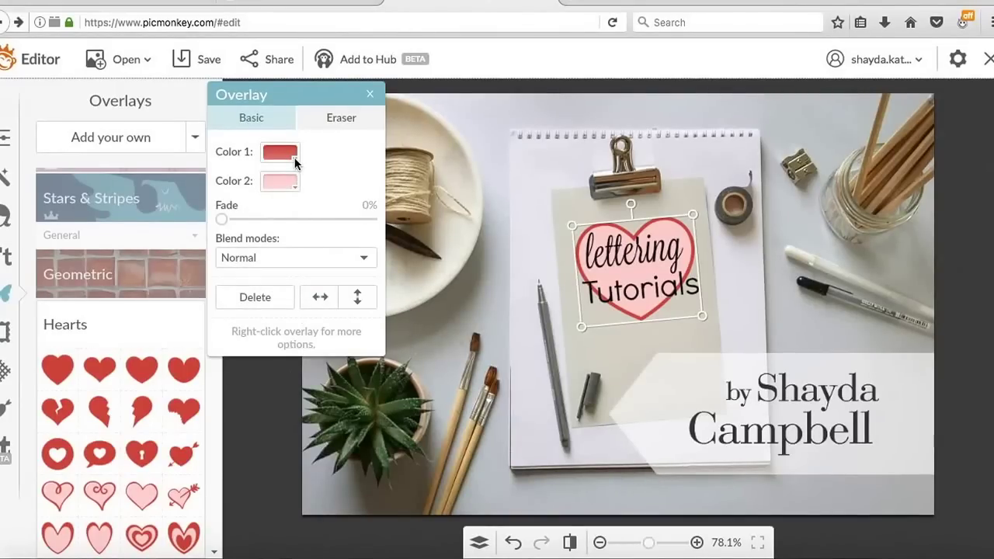
pyautogui.click(295, 155)
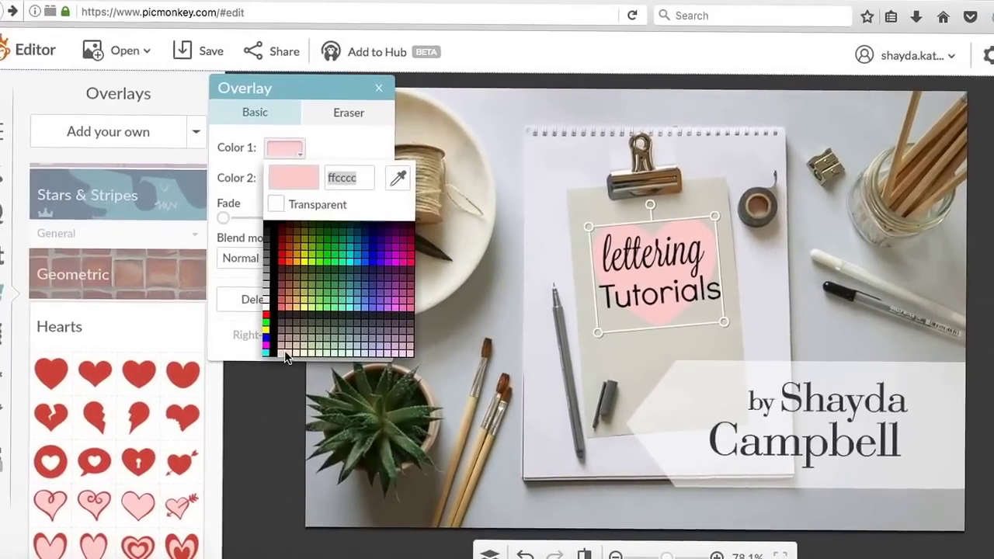
pyautogui.click(281, 360)
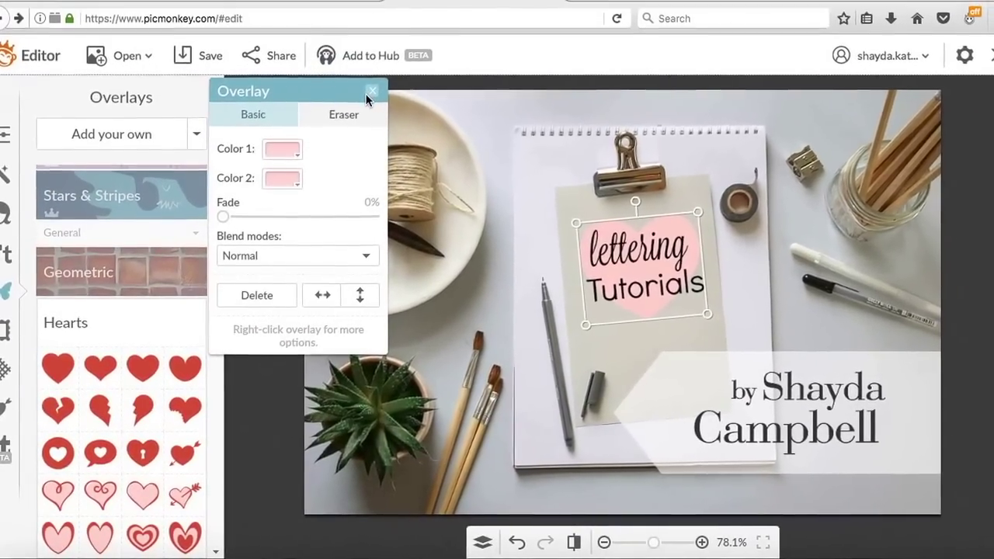
pyautogui.click(371, 92)
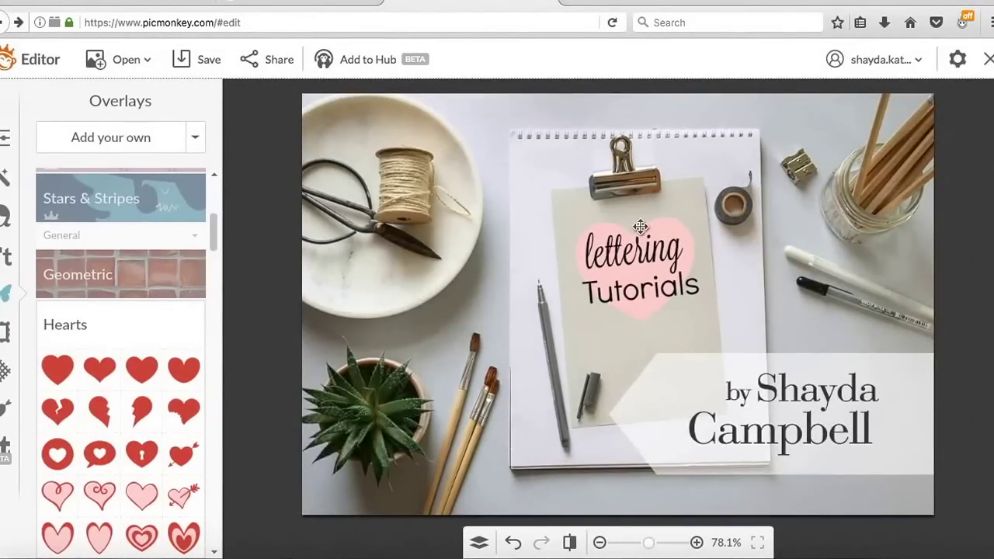
pyautogui.click(667, 233)
pyautogui.click(754, 265)
pyautogui.click(185, 63)
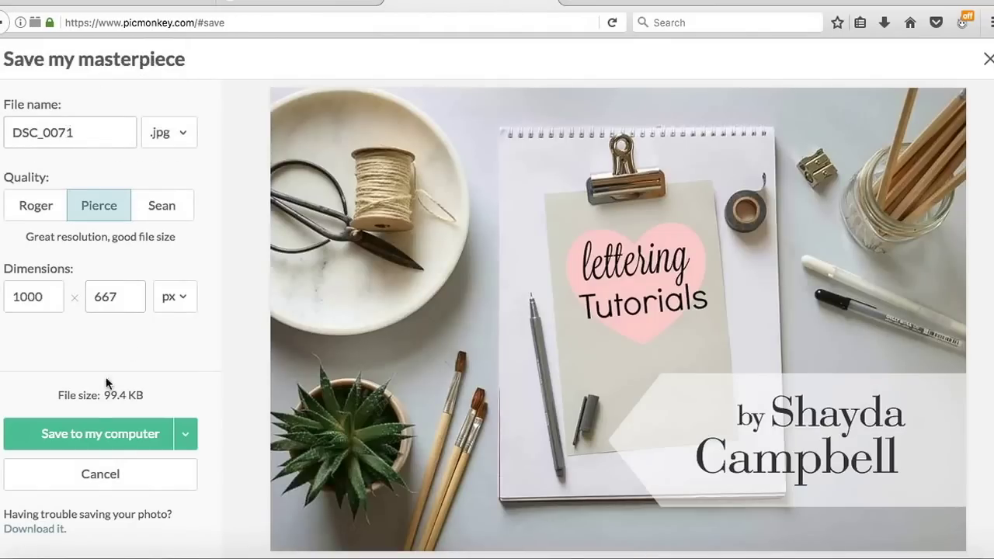
# - Save the pink-heart version to the Desktop as title.heart1.jpg
pyautogui.doubleClick(89, 133)
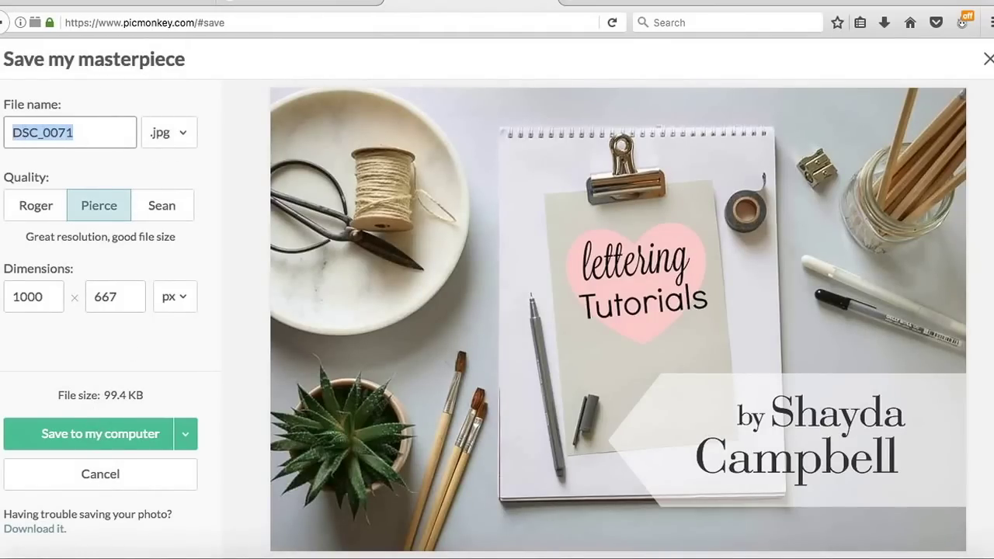
pyautogui.write('title.heart1')
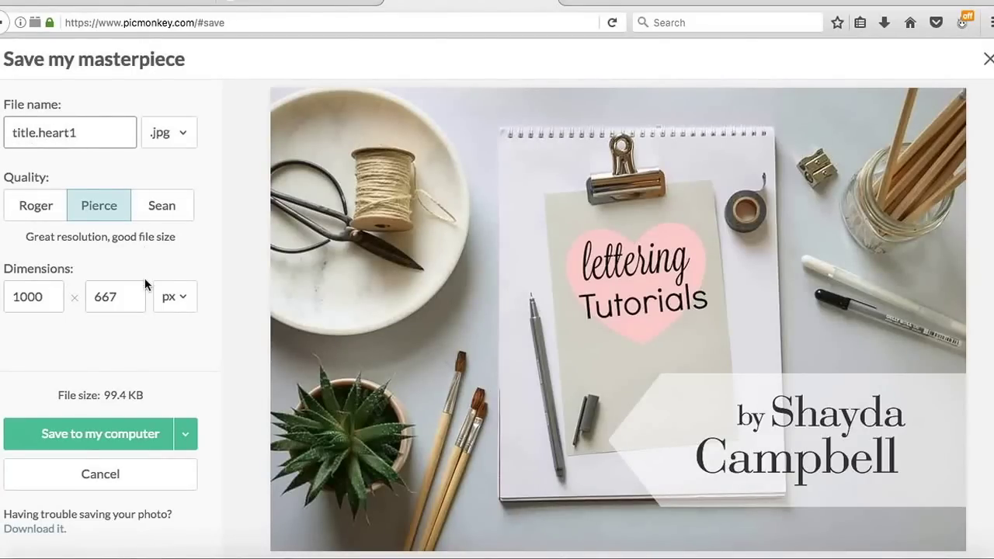
pyautogui.click(110, 436)
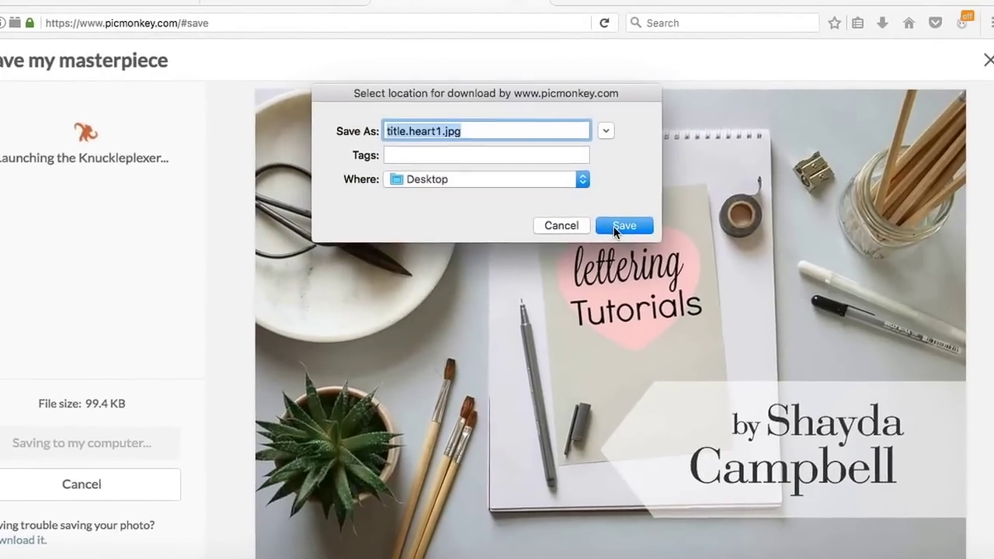
pyautogui.click(616, 226)
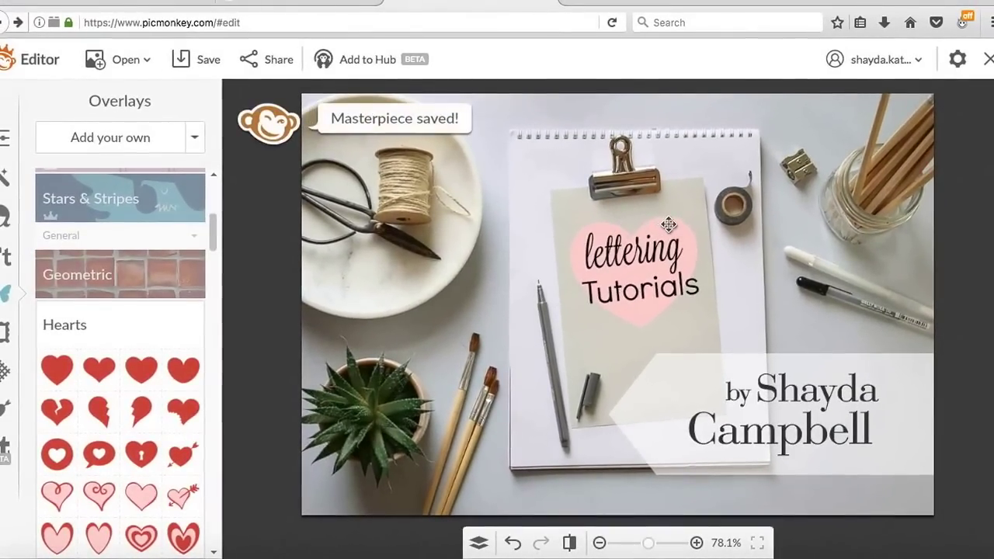
# - Try hot pink for both of the heart's colours and preview it
pyautogui.click(669, 225)
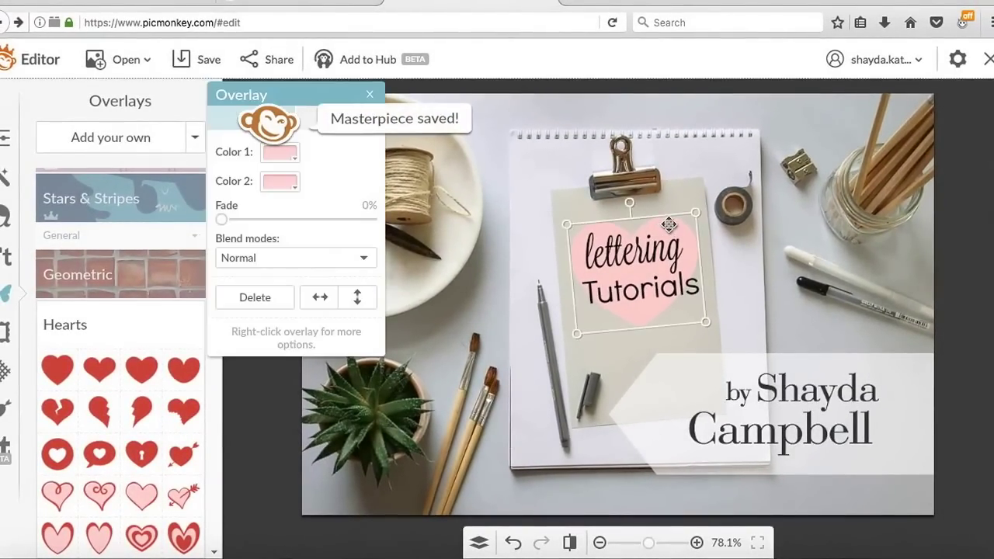
pyautogui.click(298, 160)
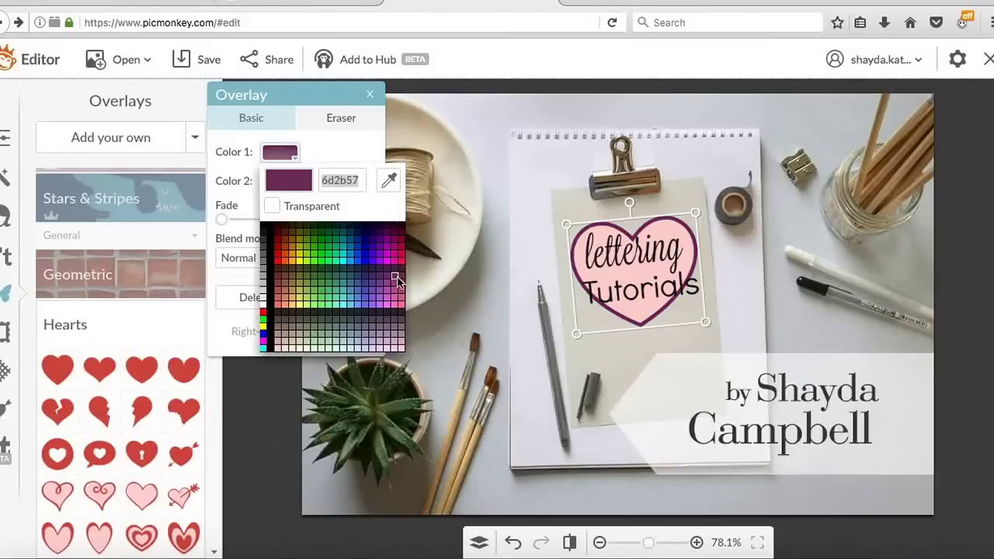
pyautogui.click(396, 241)
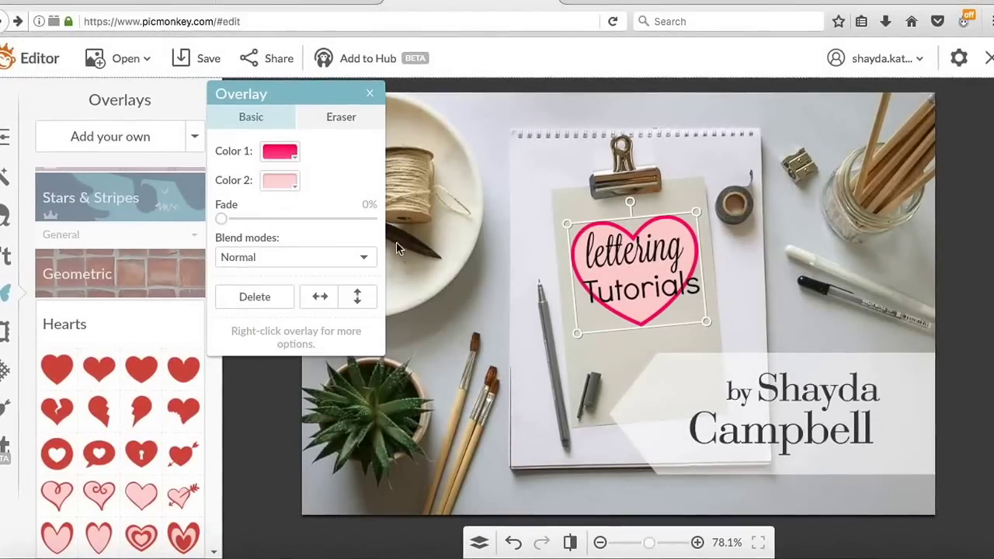
pyautogui.click(296, 185)
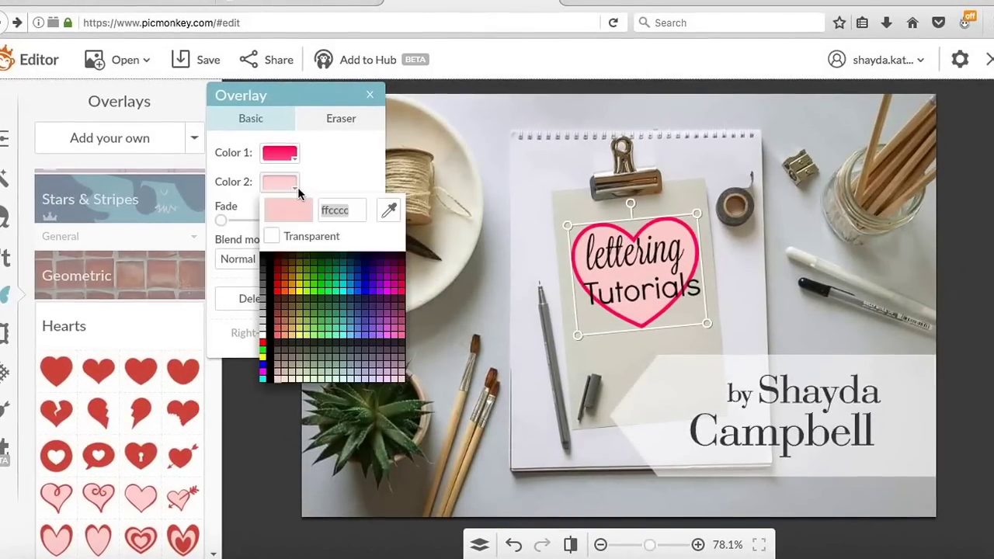
pyautogui.click(401, 292)
pyautogui.click(494, 279)
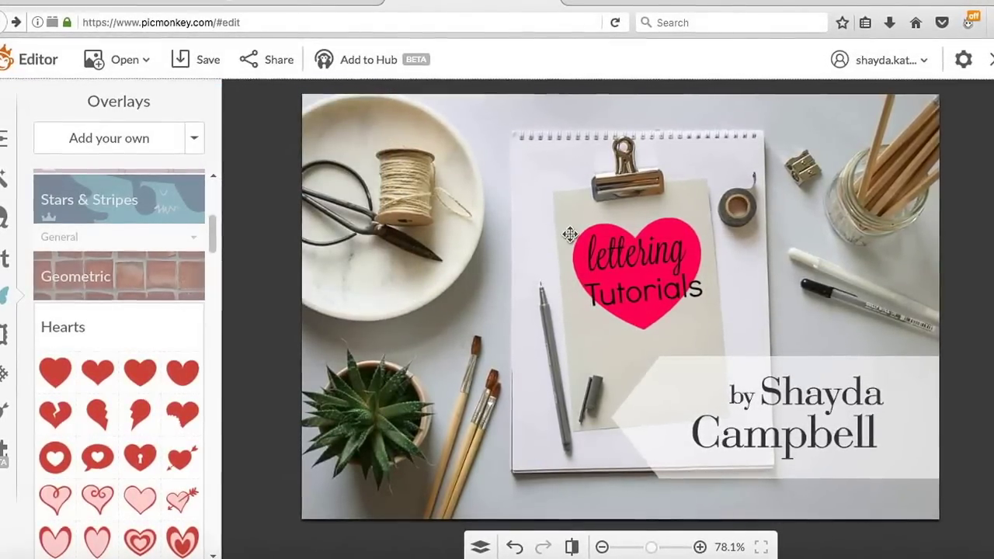
pyautogui.click(584, 241)
# - Set both heart colours to peachy red ff6666 and deselect the heart
pyautogui.click(638, 307)
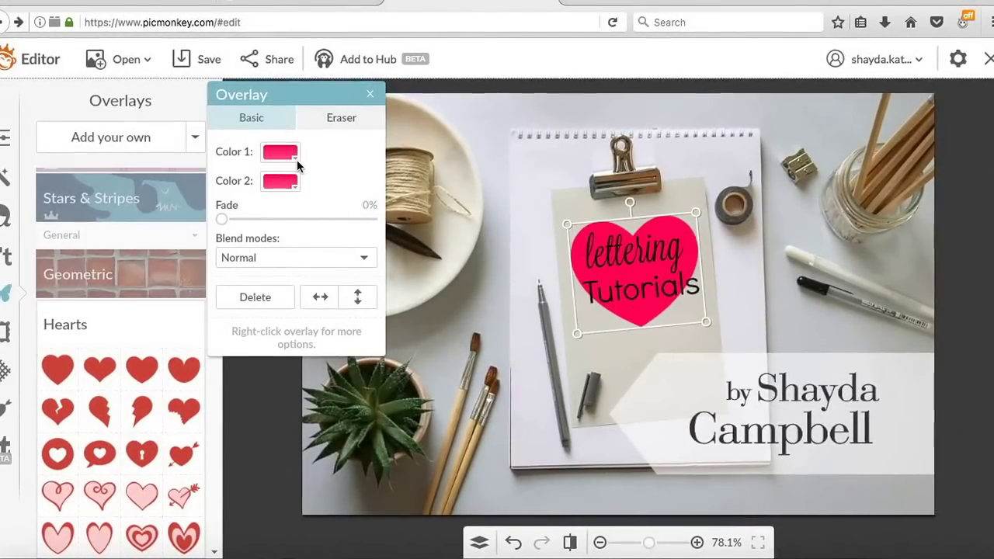
pyautogui.click(291, 155)
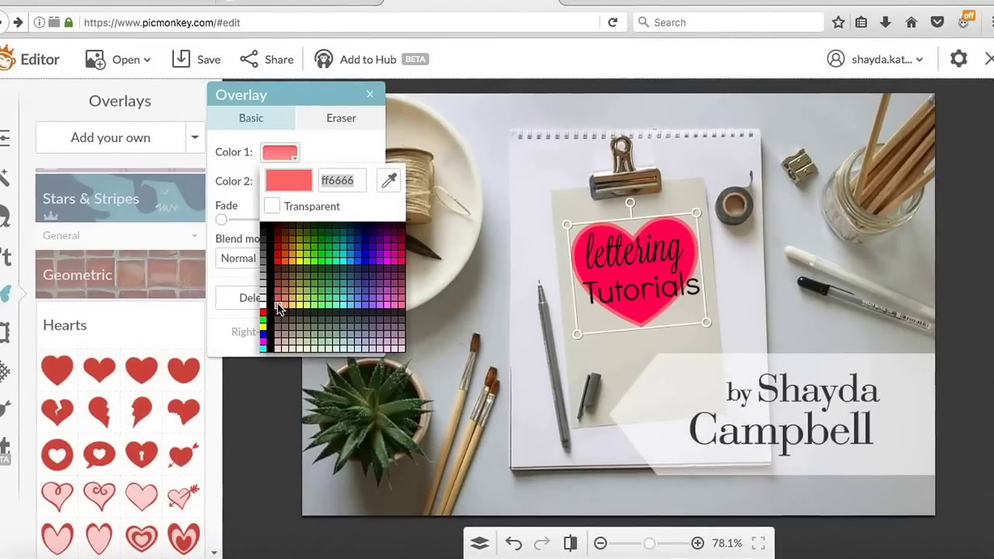
pyautogui.click(278, 309)
pyautogui.click(279, 181)
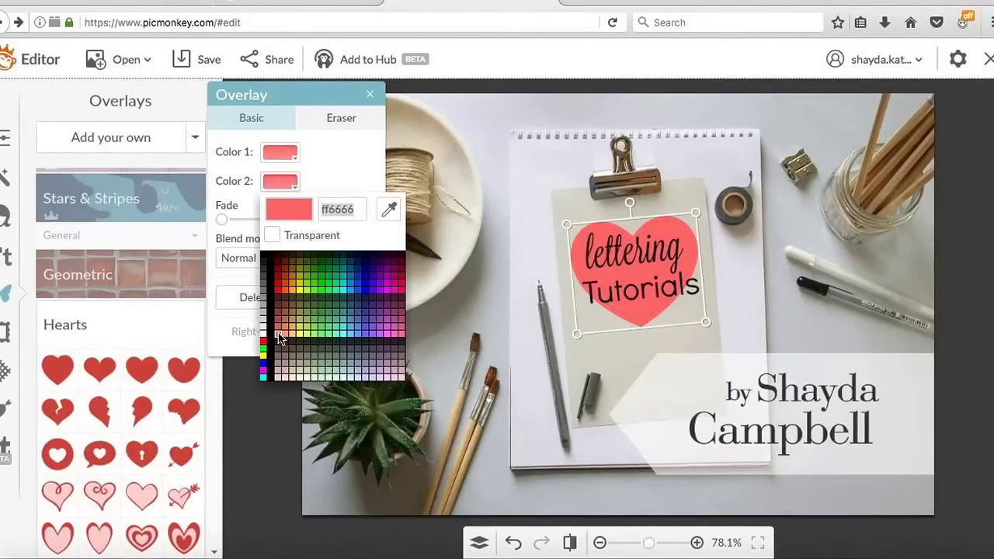
pyautogui.click(278, 309)
pyautogui.click(511, 294)
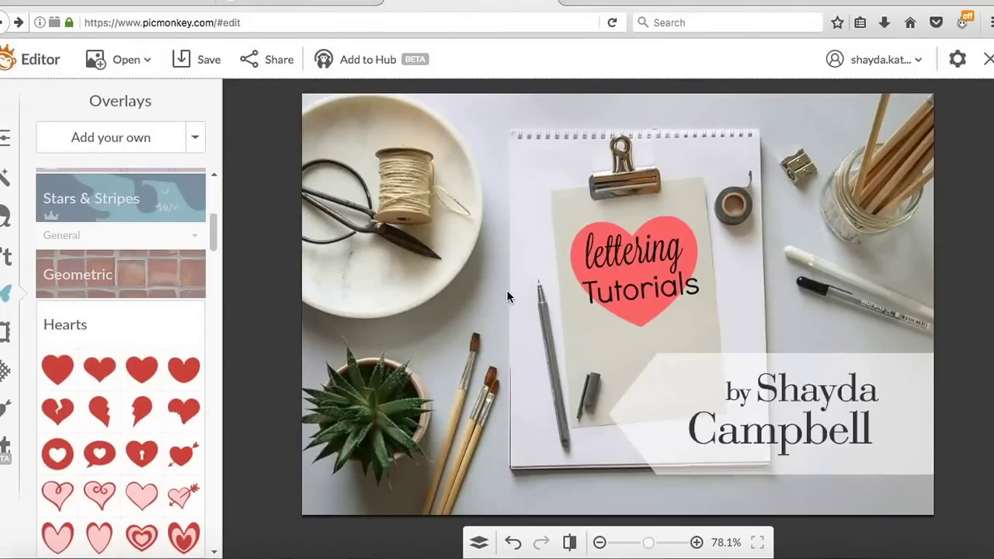
pyautogui.click(601, 292)
# - Enlarge the 'Tutorials' text from size 51 to 58
pyautogui.click(601, 292)
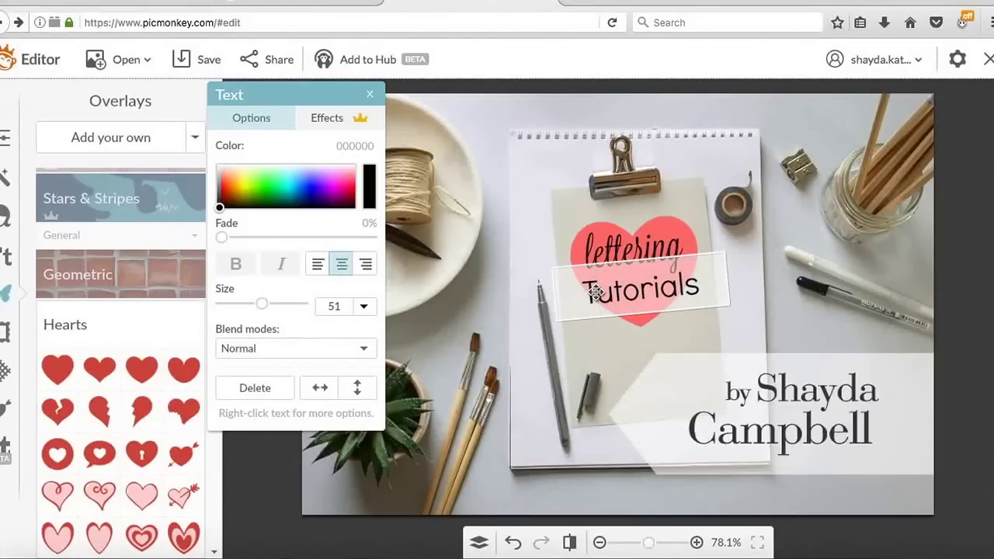
pyautogui.moveTo(596, 292); pyautogui.dragTo(580, 293)
pyautogui.moveTo(261, 301); pyautogui.dragTo(263, 301)
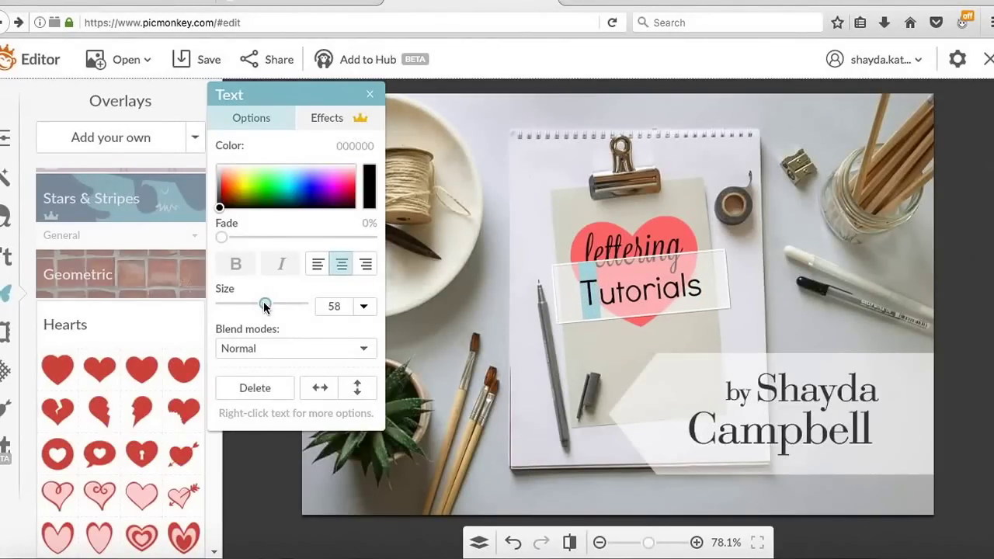
pyautogui.click(559, 356)
pyautogui.click(810, 295)
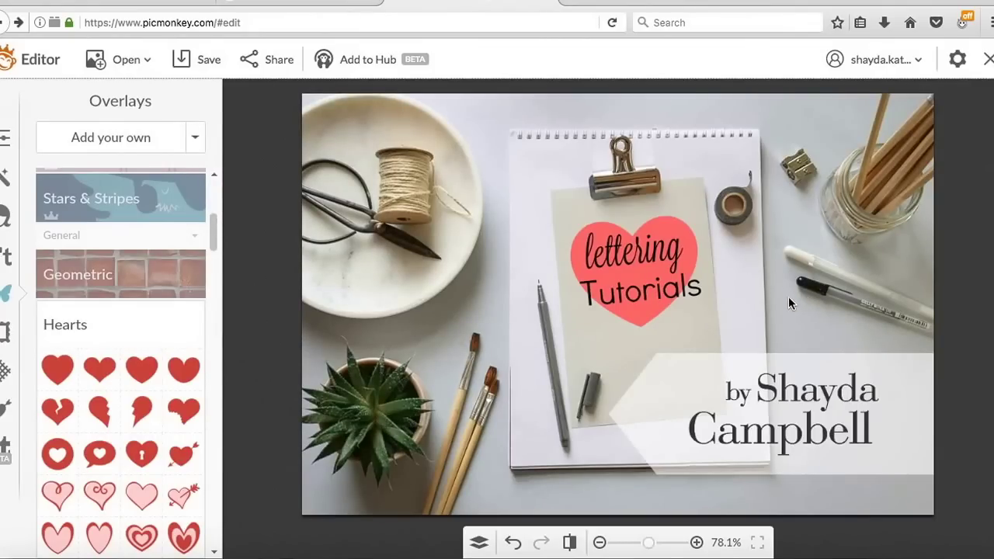
# - Save the coral-heart version to the Desktop as title.heart2.jpg
pyautogui.click(212, 59)
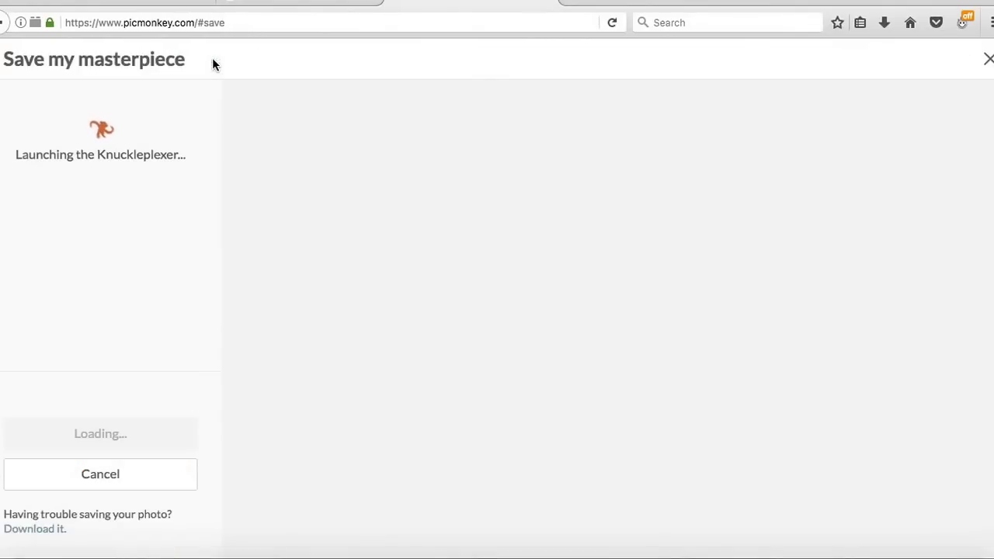
pyautogui.click(106, 131)
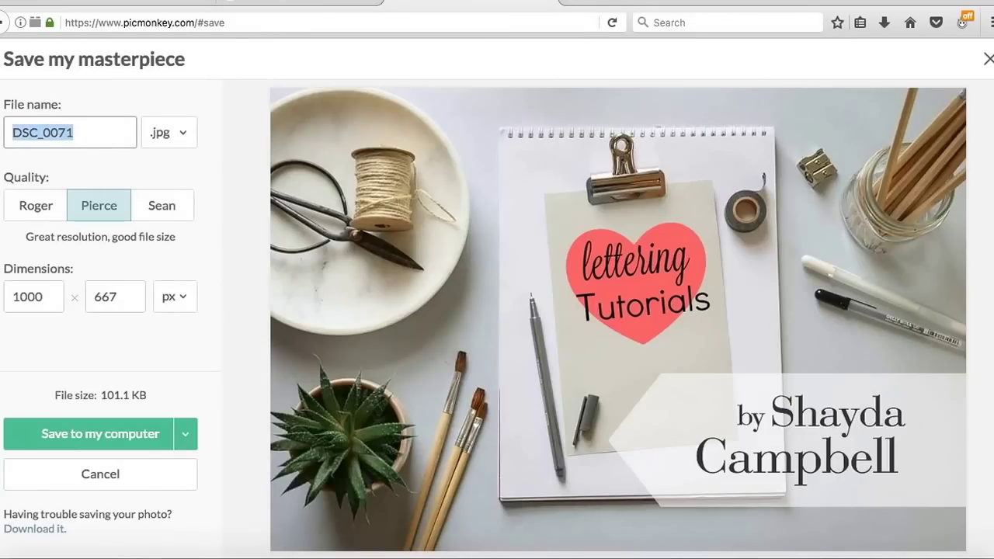
pyautogui.write('title.heart2')
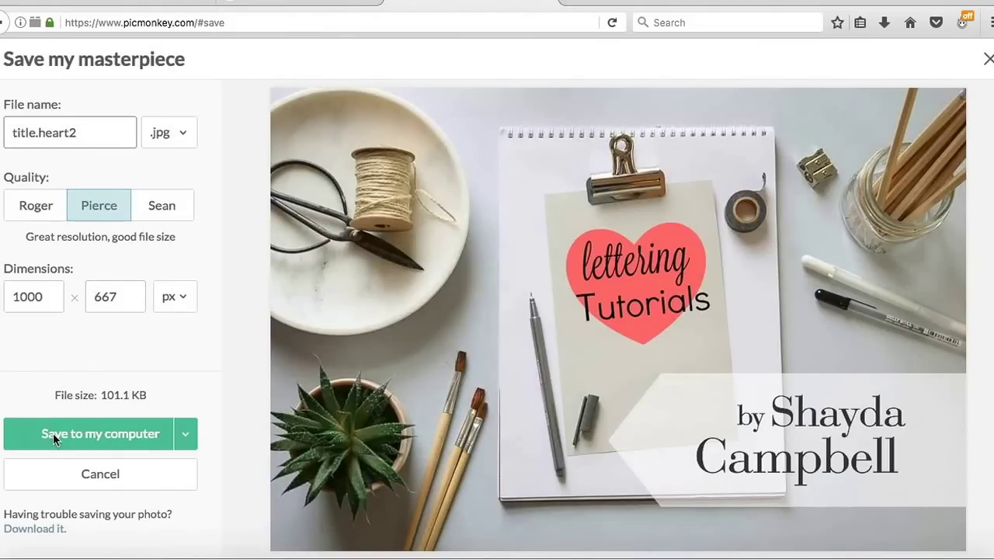
pyautogui.click(53, 433)
pyautogui.click(631, 220)
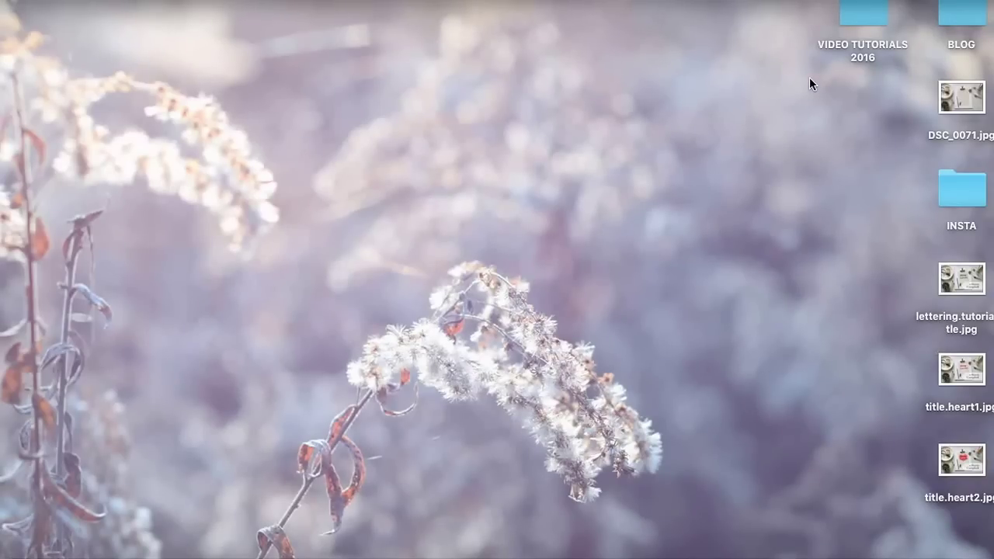
# - Pick title.heart2.jpg from the Desktop to send to the phone over Bluetooth, then cancel the picker
pyautogui.click(575, 0)
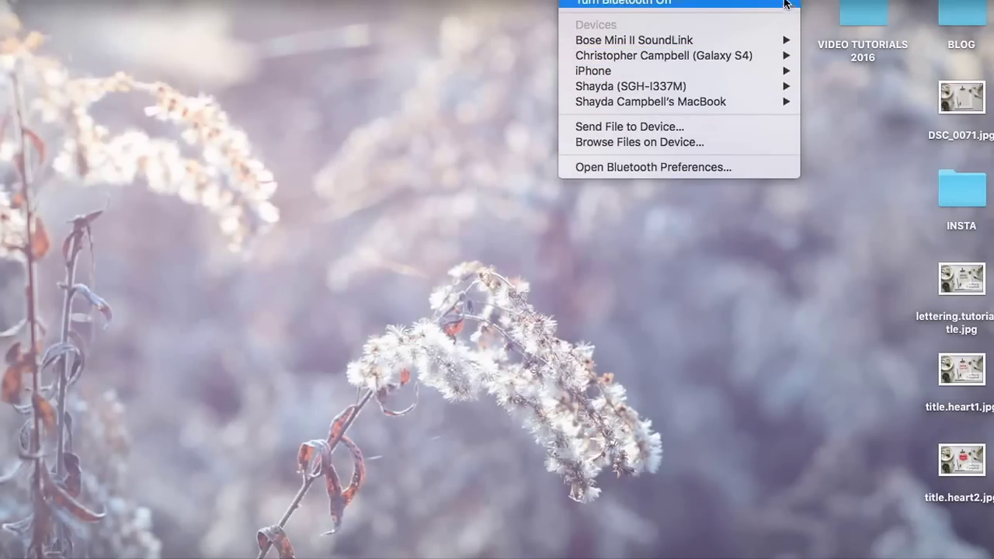
pyautogui.moveTo(776, 84)
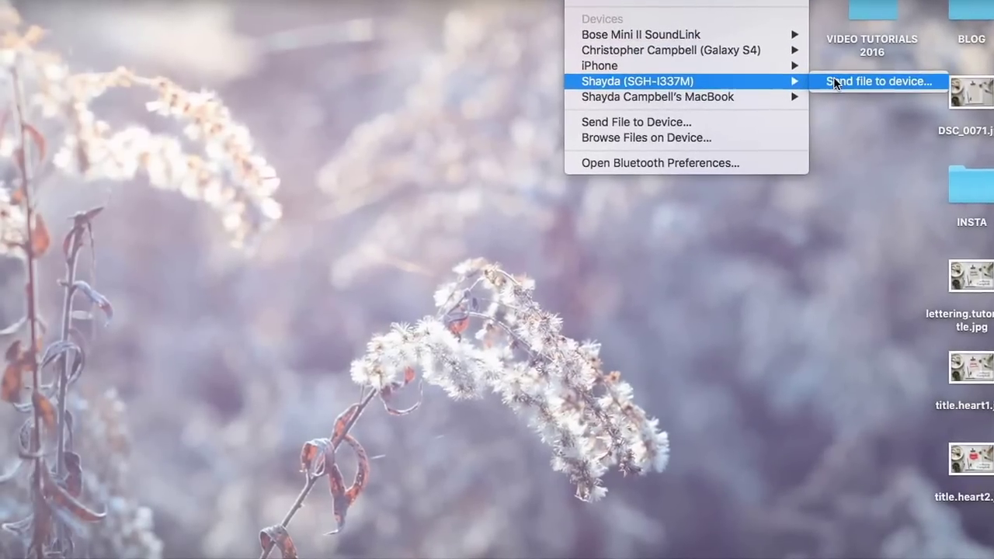
pyautogui.click(847, 77)
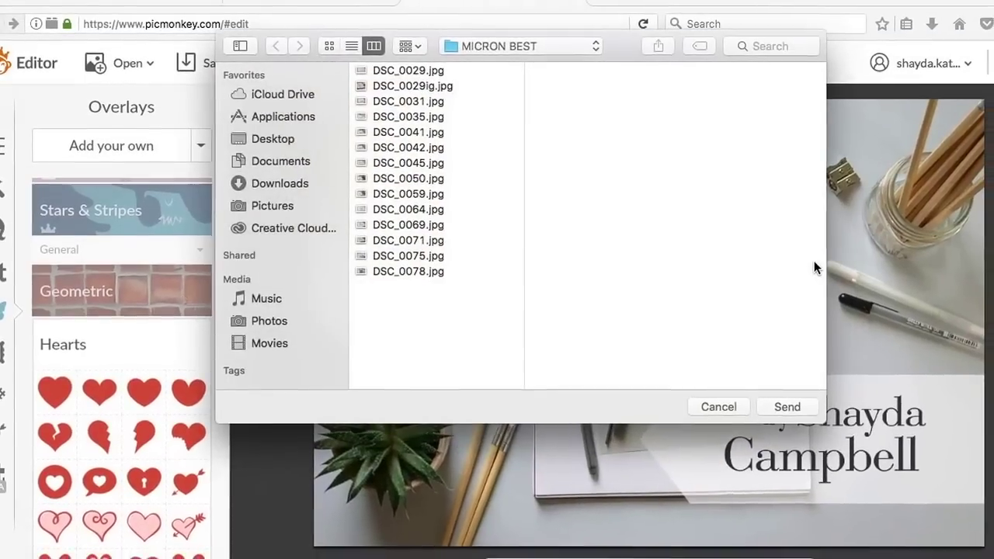
pyautogui.click(282, 140)
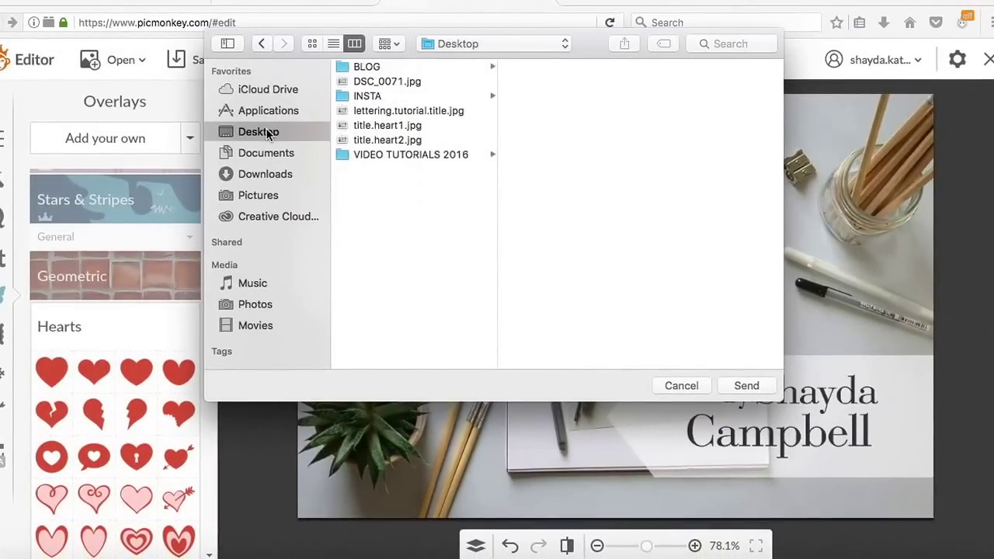
pyautogui.click(376, 139)
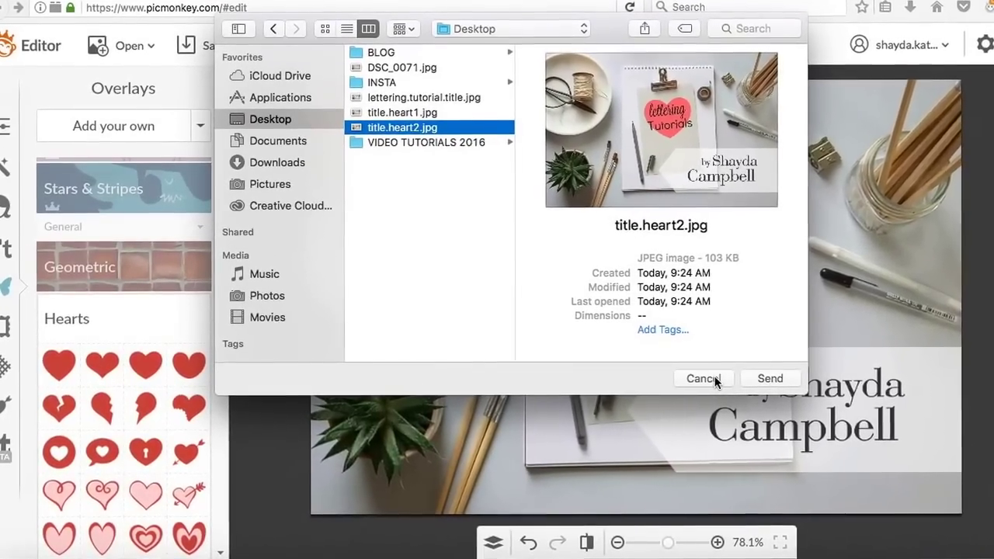
pyautogui.click(715, 379)
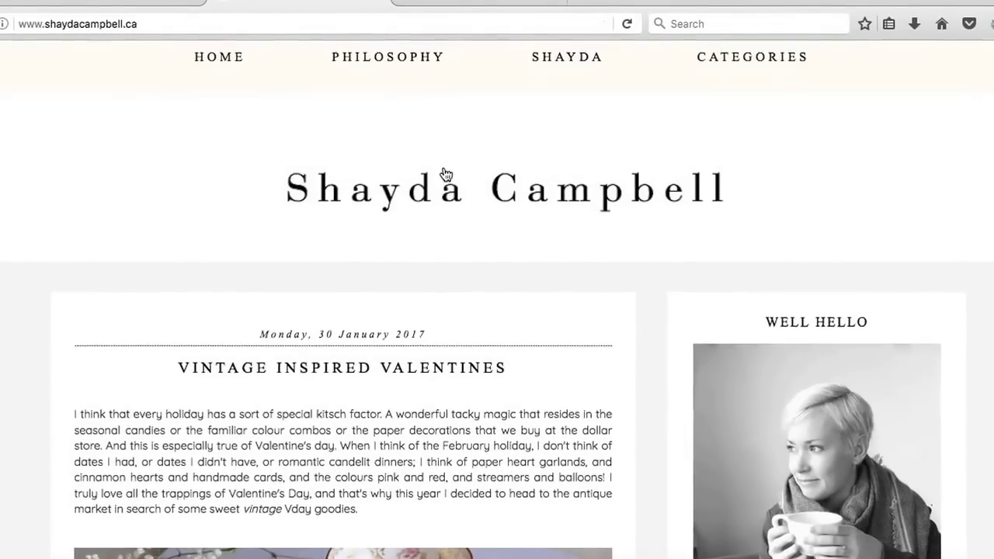
# - Scroll up and down through the blog homepage to look over its posts
pyautogui.scroll(-3, 453, 166)
pyautogui.scroll(3, 435, 151)
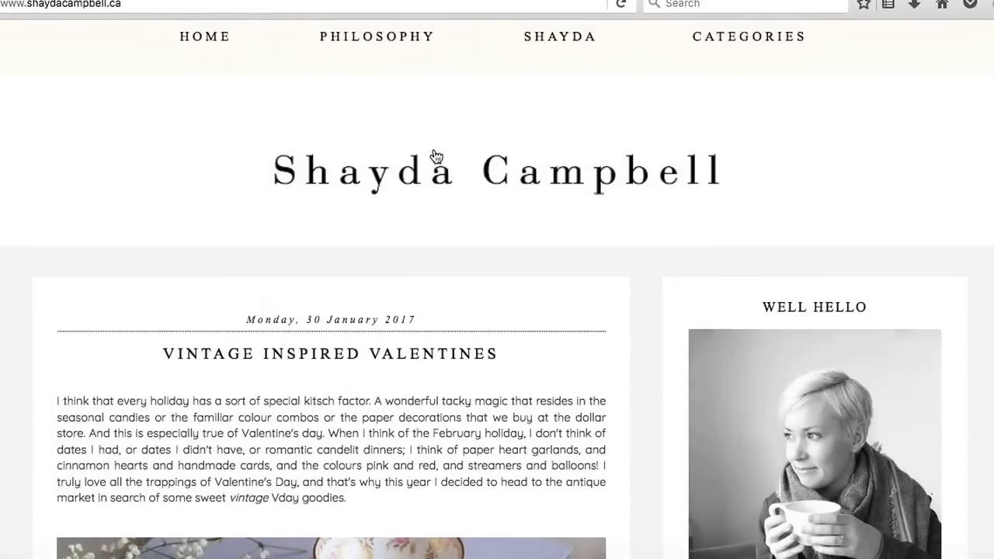
pyautogui.scroll(-10, 433, 156)
pyautogui.scroll(9, 435, 147)
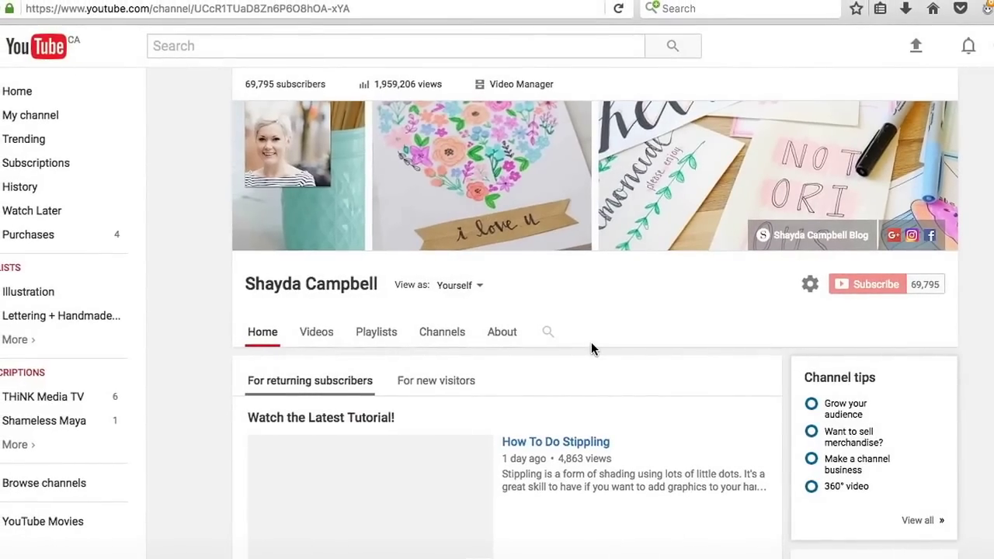
pyautogui.scroll(-1, 592, 349)
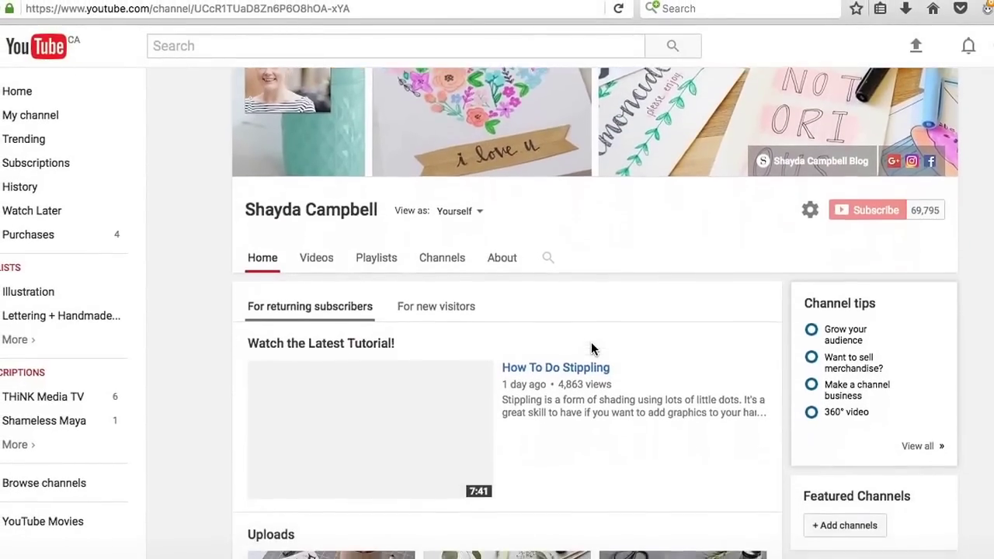
pyautogui.scroll(-2, 591, 349)
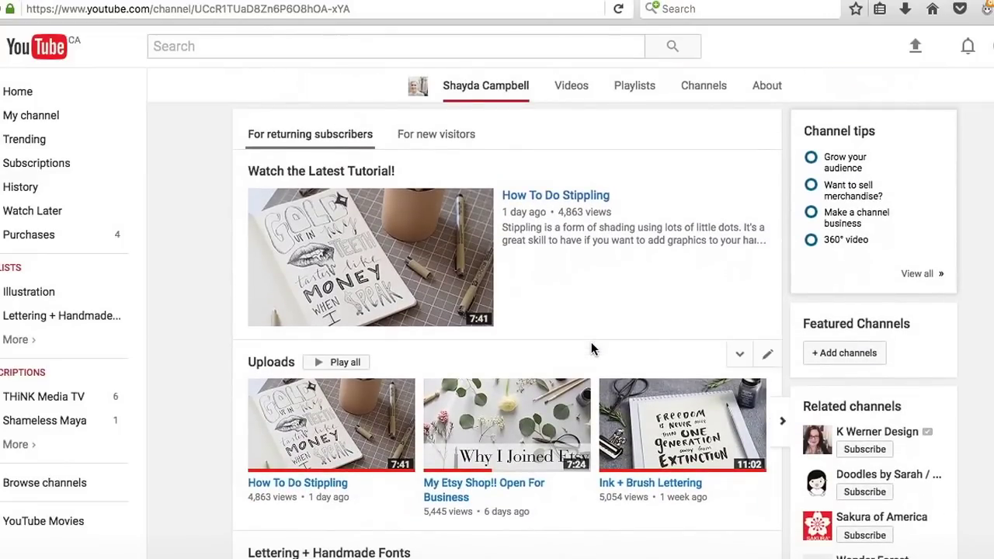
pyautogui.scroll(3, 591, 342)
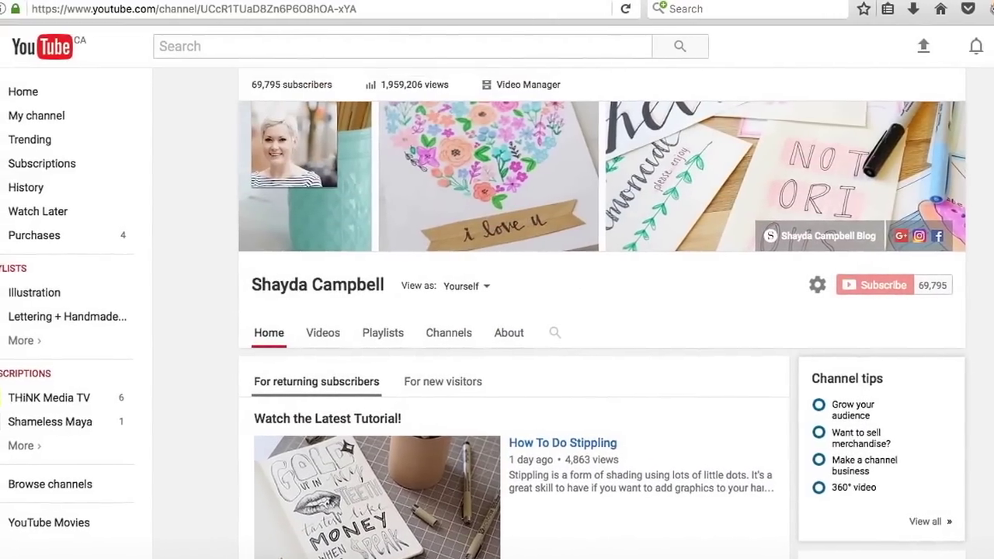